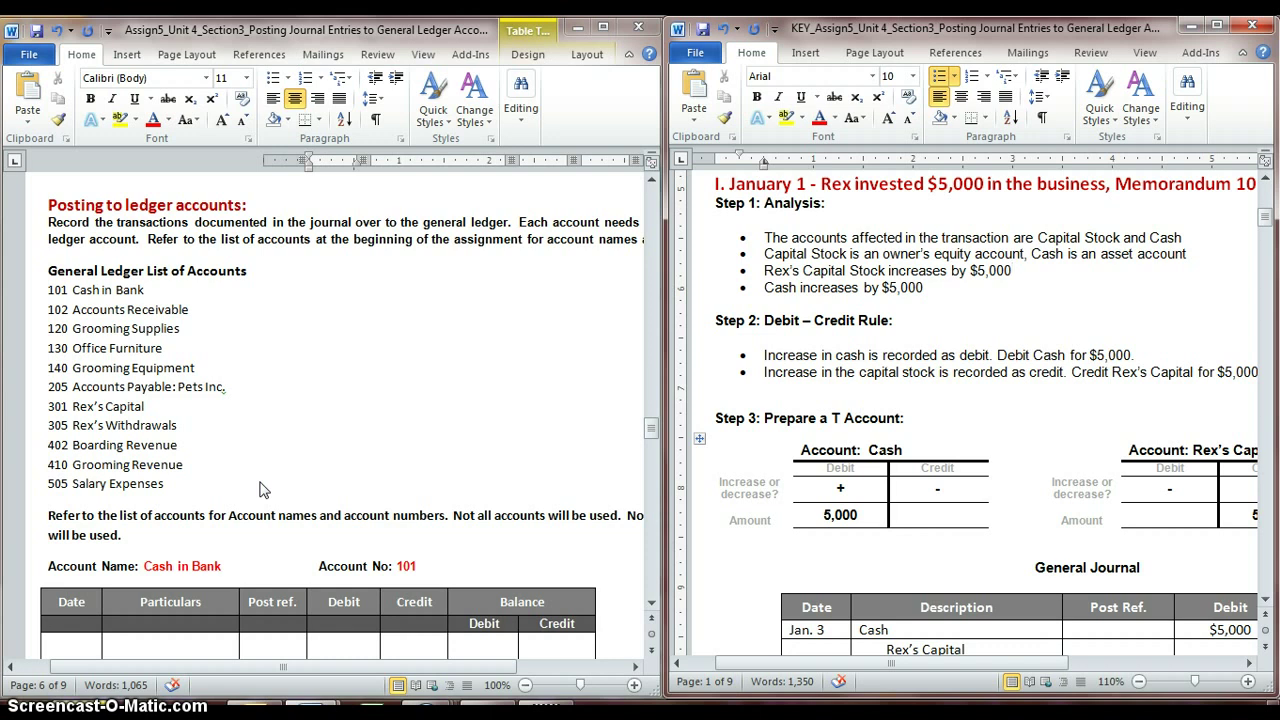
Examine the ledger posting instructions and blank Cash in Bank table alongside the January 1 transaction in the answer key
{"action": "left_click", "coordinate": [254, 402]}
{"action": "scroll", "coordinate": [255, 410], "scroll_direction": "up", "scroll_amount": 3}
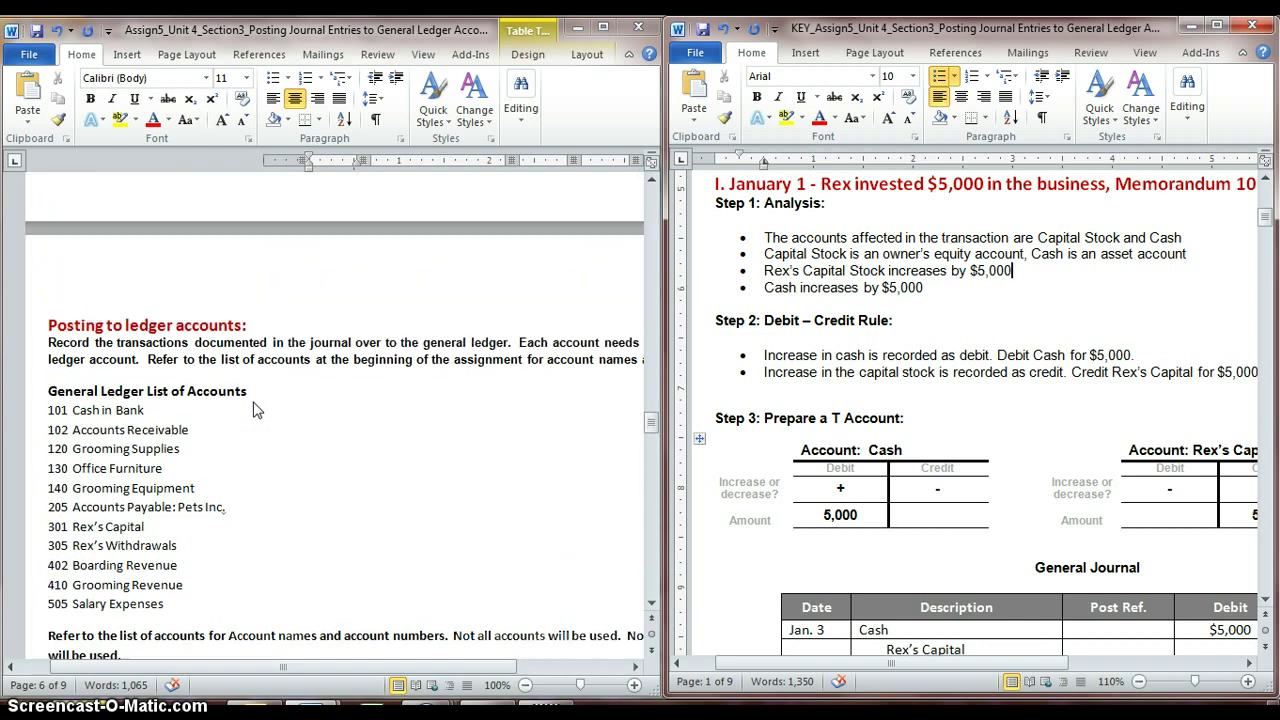
{"action": "scroll", "coordinate": [254, 408], "scroll_direction": "down", "scroll_amount": 3}
{"action": "left_click", "coordinate": [687, 431]}
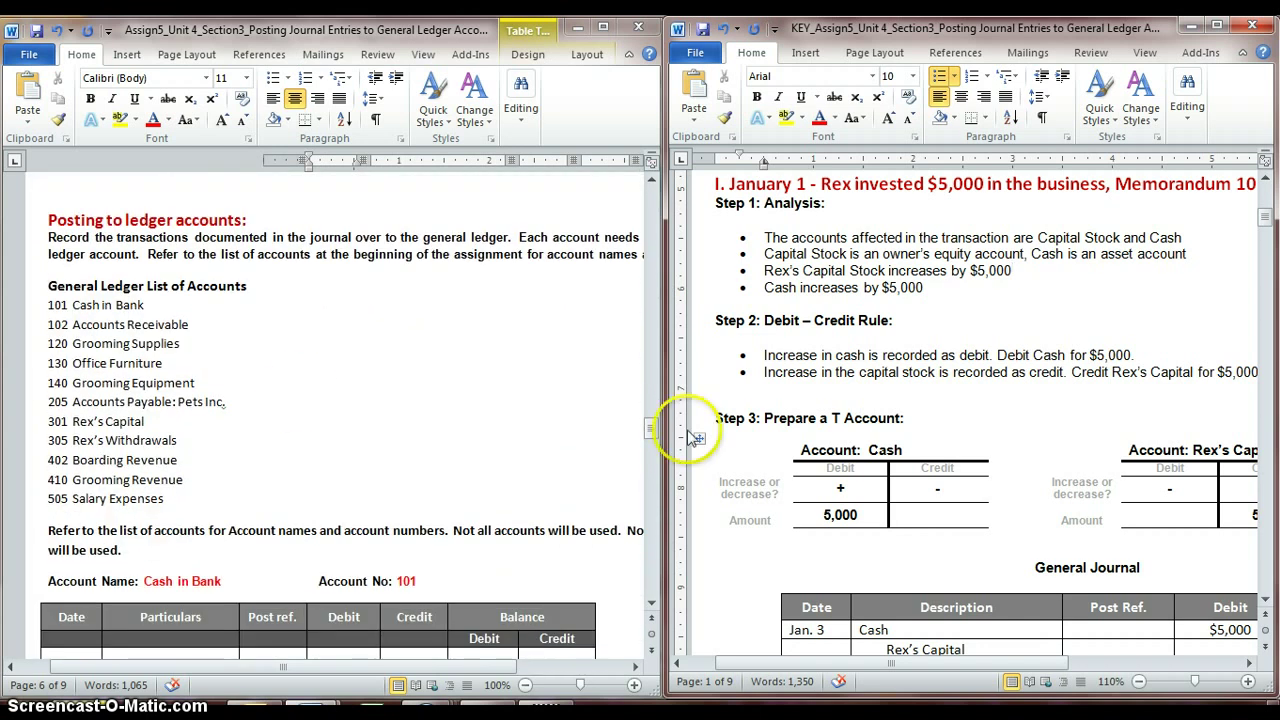
{"action": "scroll", "coordinate": [869, 373], "scroll_direction": "down", "scroll_amount": 1}
{"action": "scroll", "coordinate": [869, 373], "scroll_direction": "down", "scroll_amount": 3}
{"action": "scroll", "coordinate": [869, 373], "scroll_direction": "up", "scroll_amount": 4}
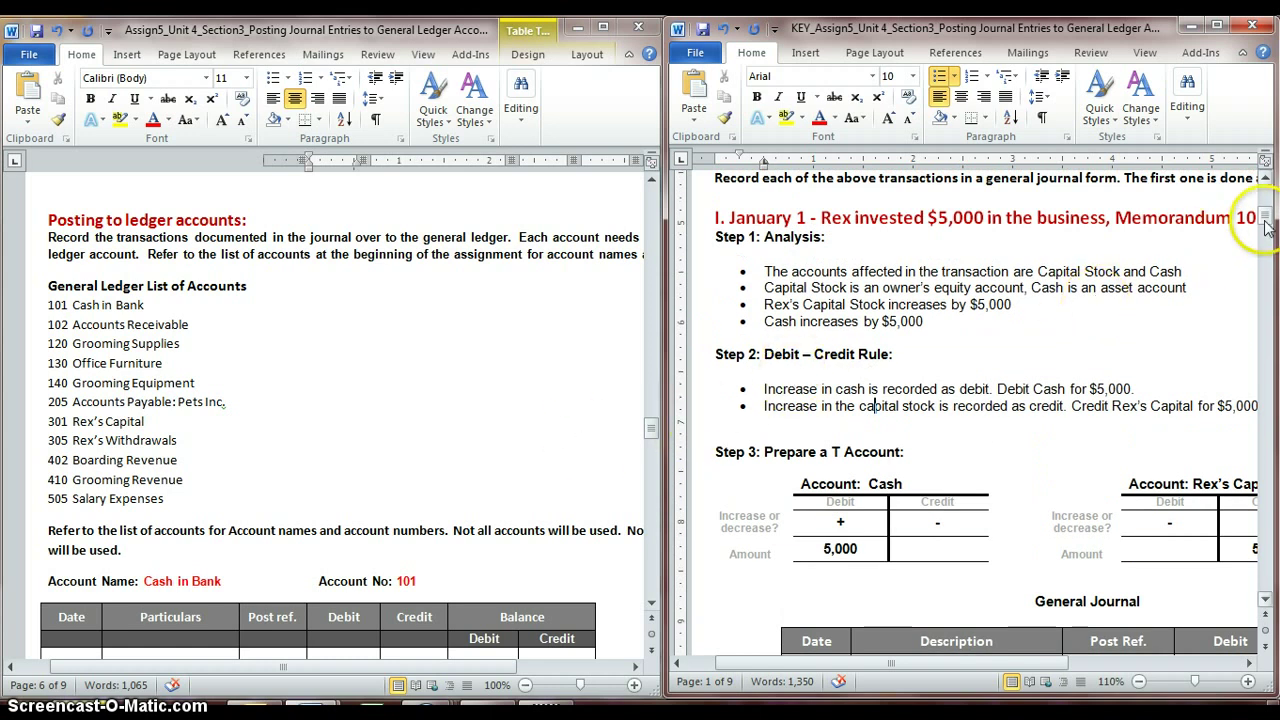
{"action": "left_click_drag", "start_coordinate": [651, 426], "coordinate": [651, 433]}
{"action": "left_click_drag", "start_coordinate": [1266, 216], "coordinate": [1270, 222]}
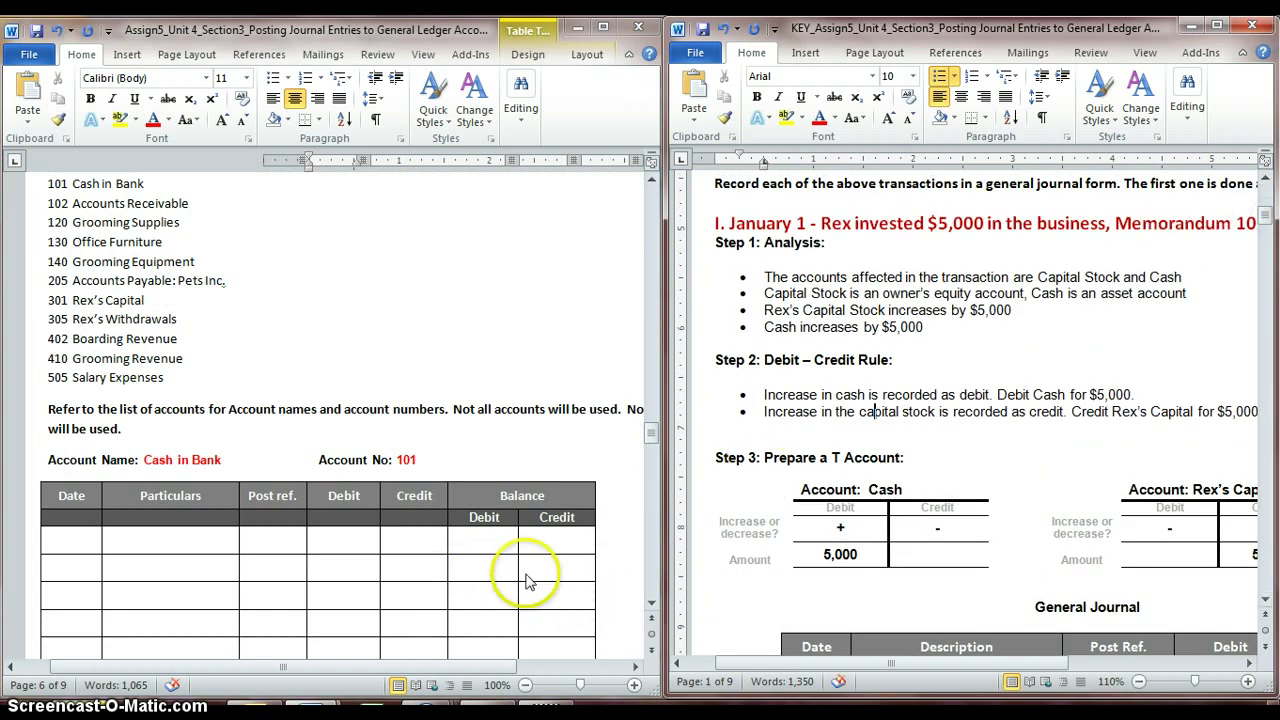
{"action": "left_click", "coordinate": [650, 440]}
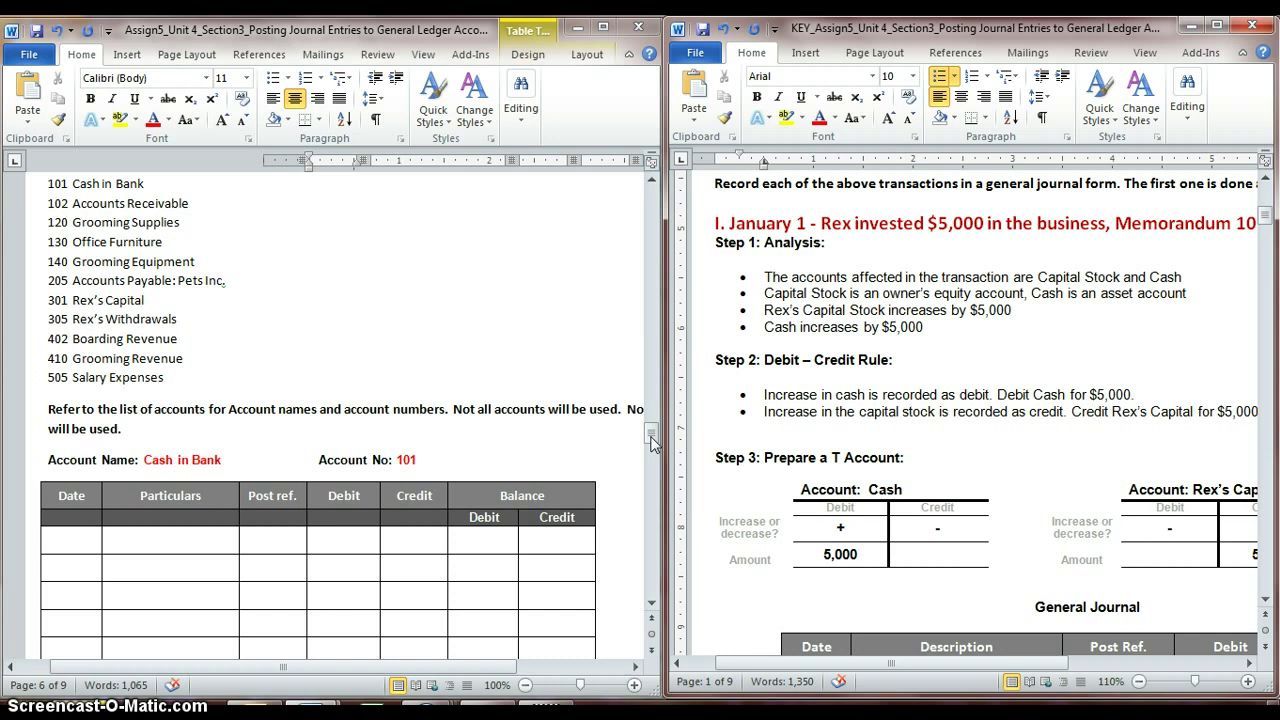
Review the General Ledger List of Accounts and compare the 101 Cash in Bank entry with the first ledger table's heading
{"action": "left_click_drag", "start_coordinate": [651, 443], "coordinate": [651, 437]}
{"action": "double_click", "coordinate": [58, 290]}
{"action": "left_click_drag", "start_coordinate": [58, 290], "coordinate": [160, 484]}
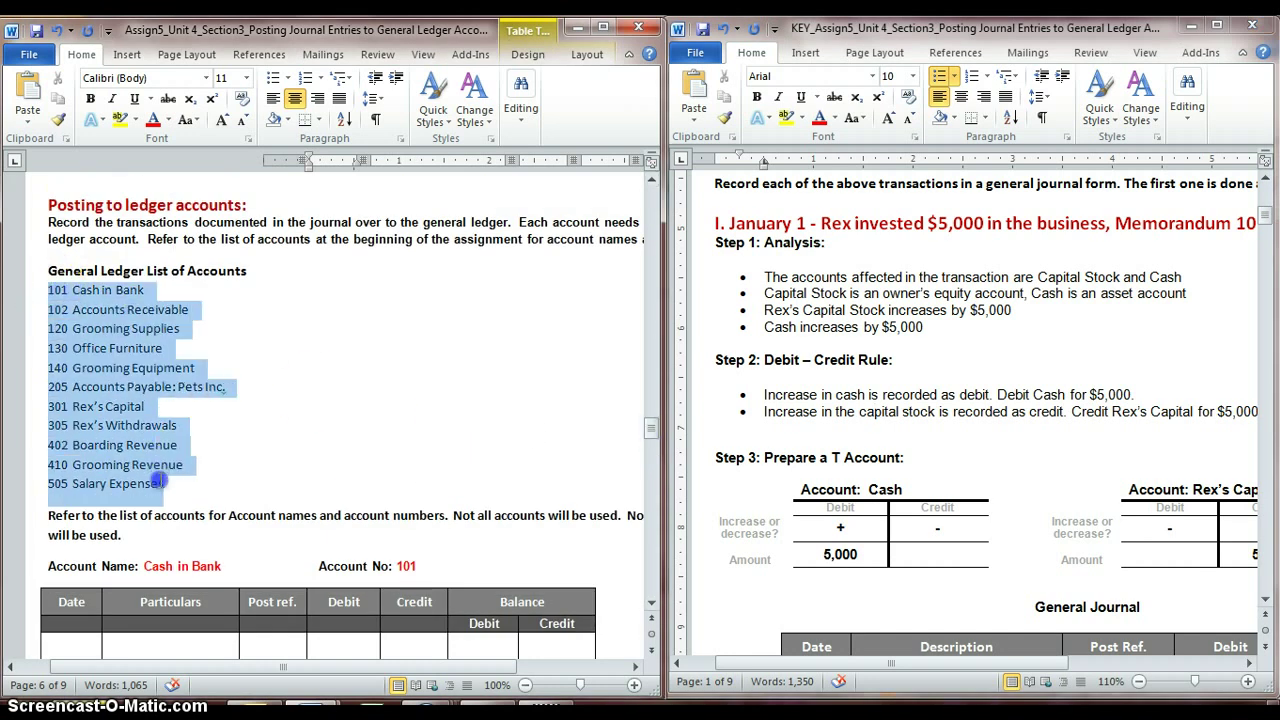
{"action": "left_click", "coordinate": [80, 392]}
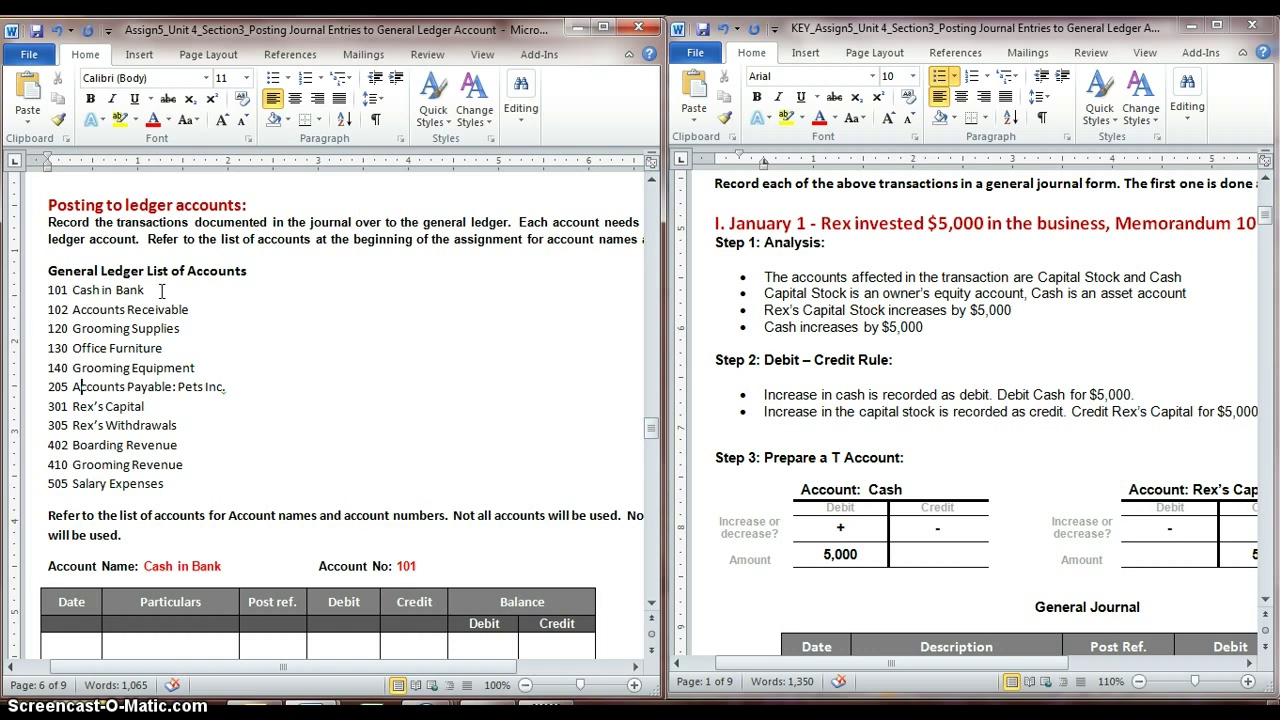
{"action": "left_click_drag", "start_coordinate": [150, 291], "coordinate": [48, 292]}
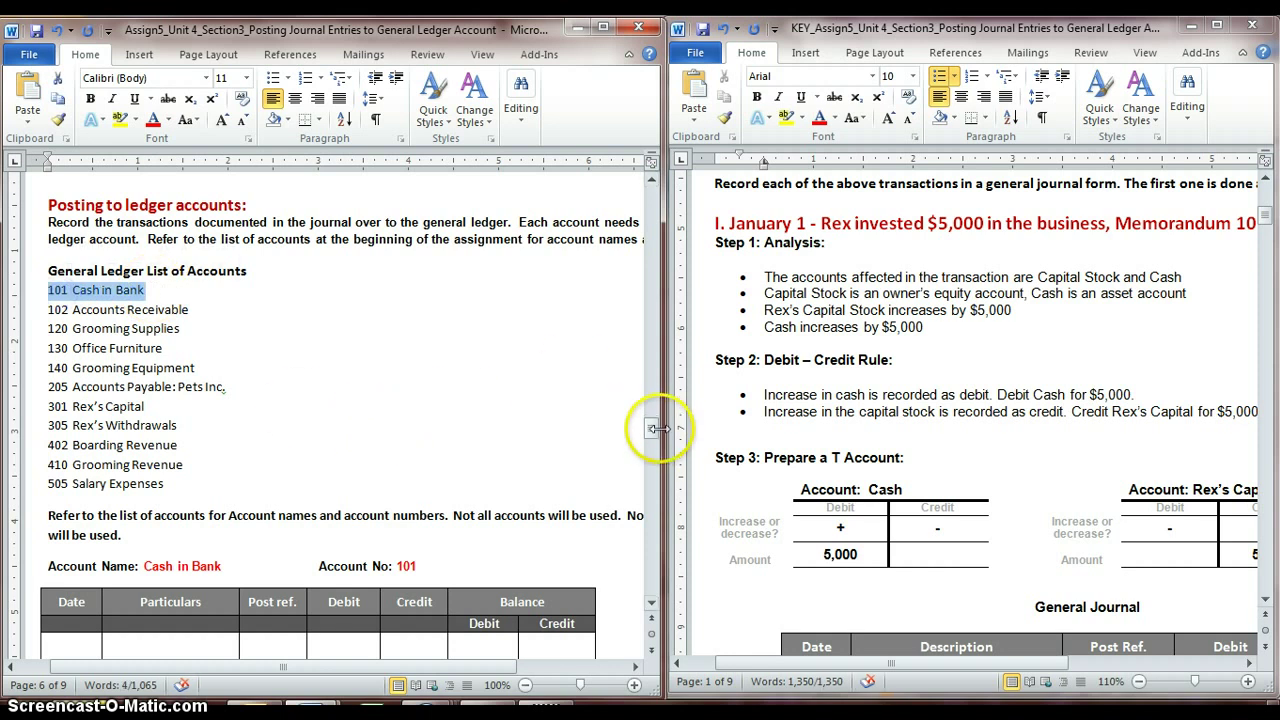
{"action": "left_click_drag", "start_coordinate": [651, 432], "coordinate": [651, 437]}
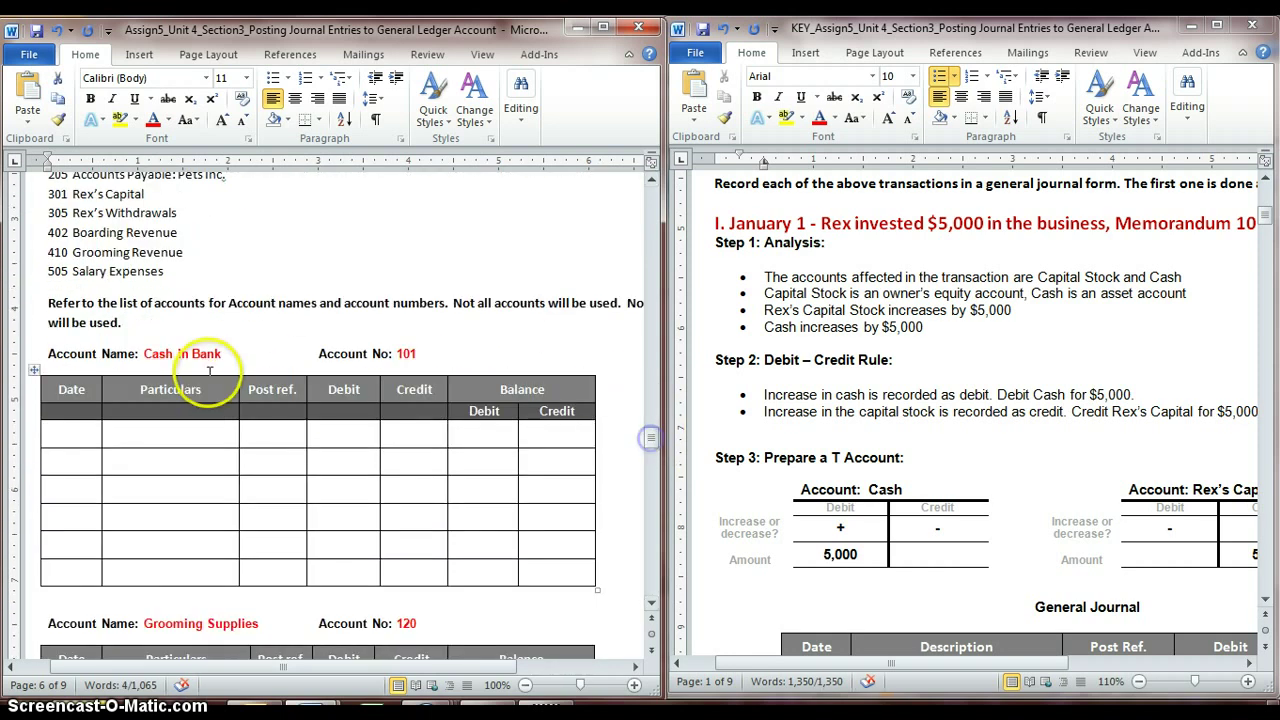
{"action": "left_click_drag", "start_coordinate": [222, 355], "coordinate": [144, 355]}
{"action": "left_click_drag", "start_coordinate": [415, 355], "coordinate": [400, 354]}
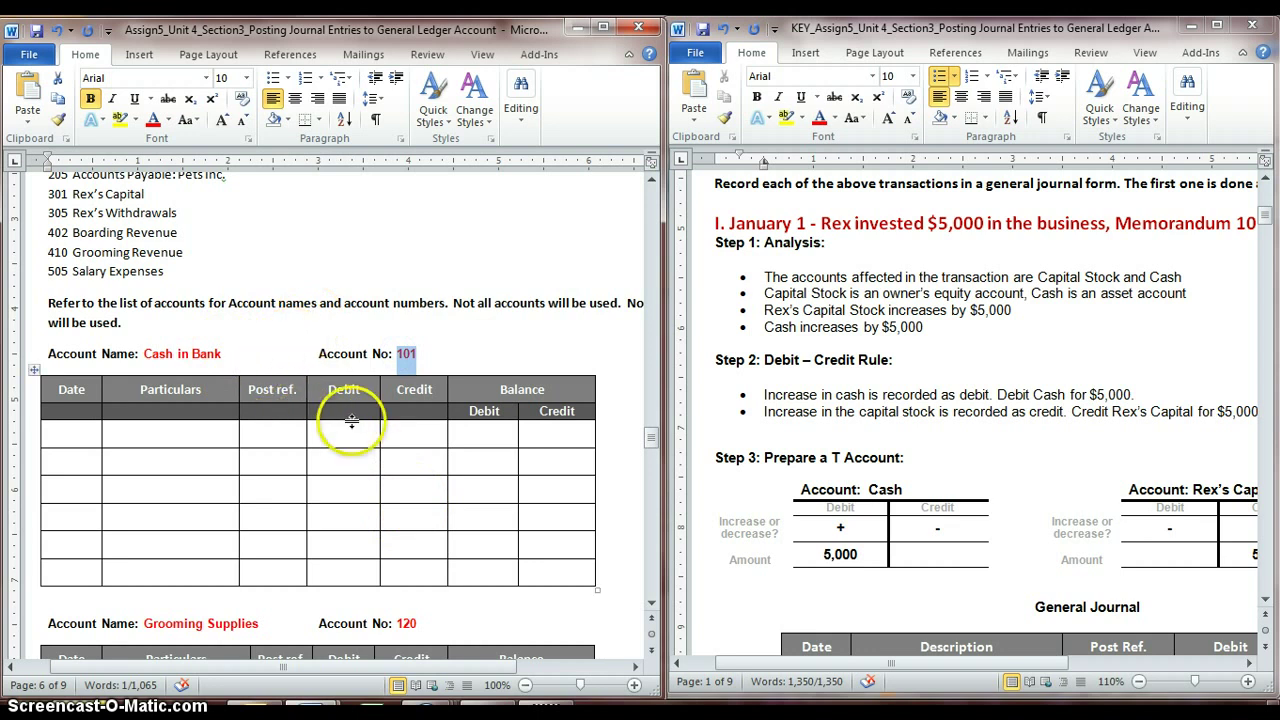
{"action": "left_click", "coordinate": [412, 353]}
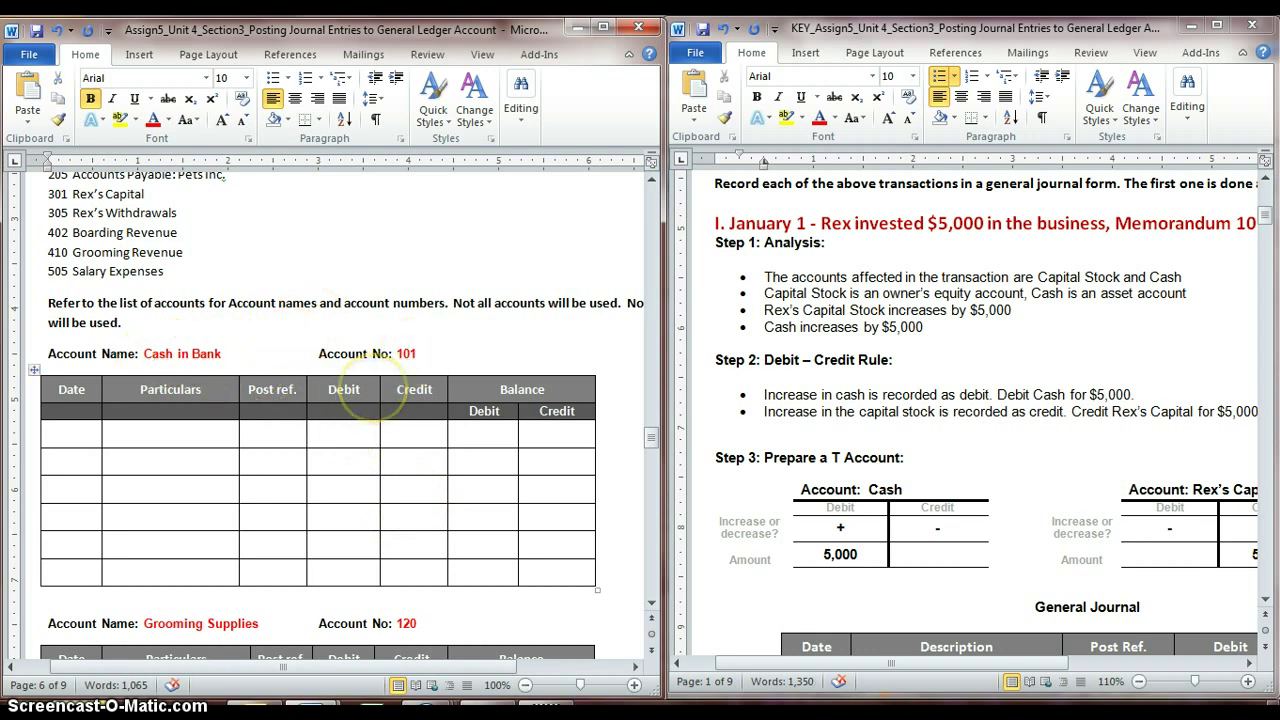
Review the list of accounts, and examine the Cash and Rex's Capital entry in the answer key's first General Journal table
{"action": "left_click", "coordinate": [144, 437]}
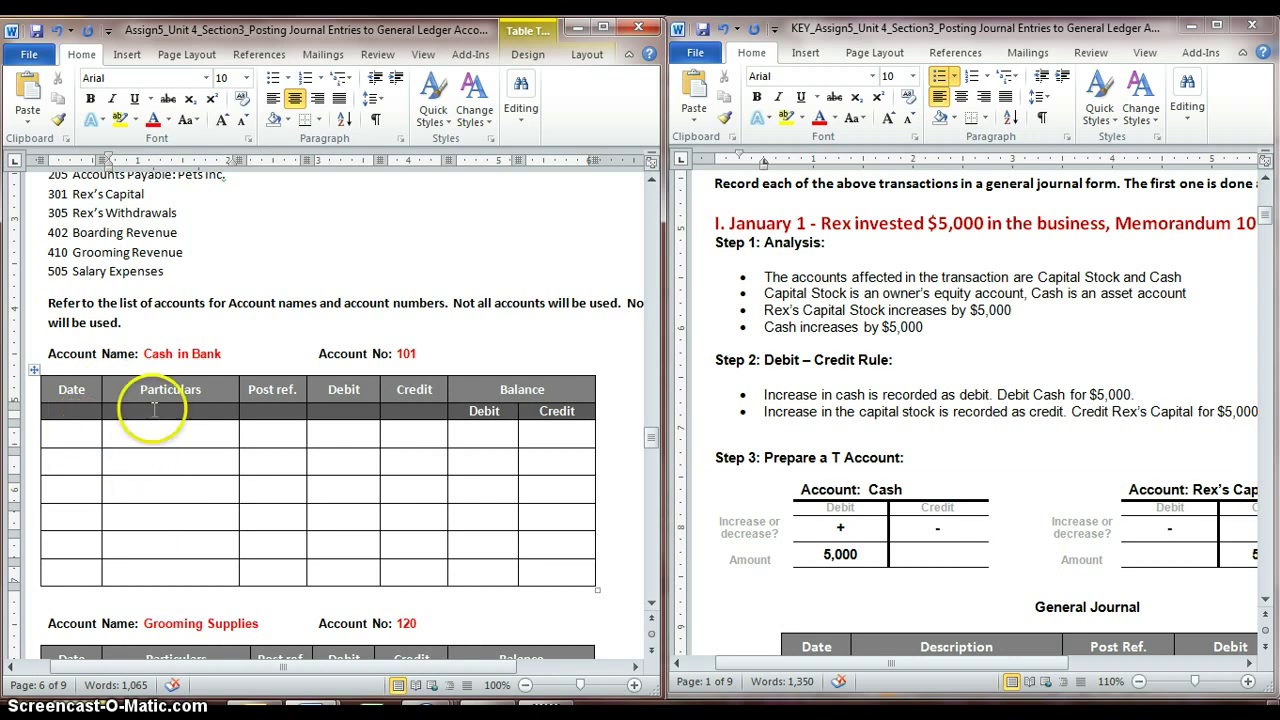
{"action": "scroll", "coordinate": [159, 413], "scroll_direction": "up", "scroll_amount": 1}
{"action": "scroll", "coordinate": [159, 413], "scroll_direction": "up", "scroll_amount": 1}
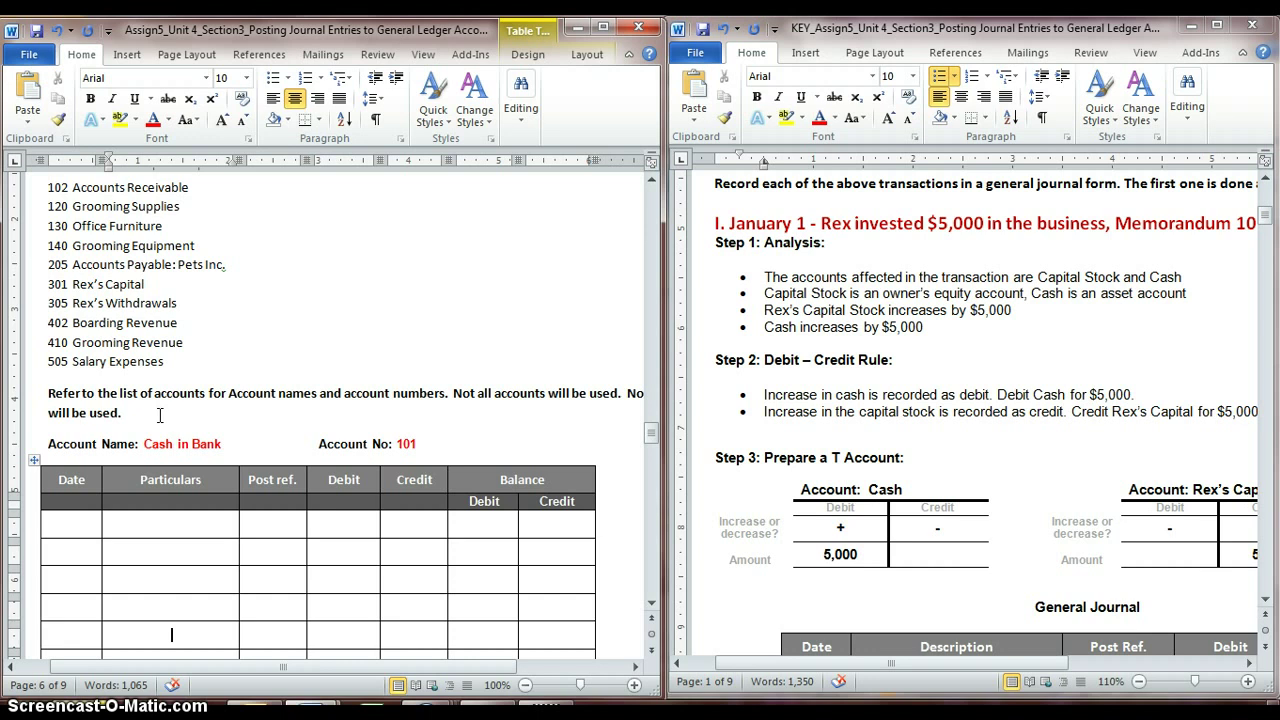
{"action": "scroll", "coordinate": [162, 395], "scroll_direction": "up", "scroll_amount": 1}
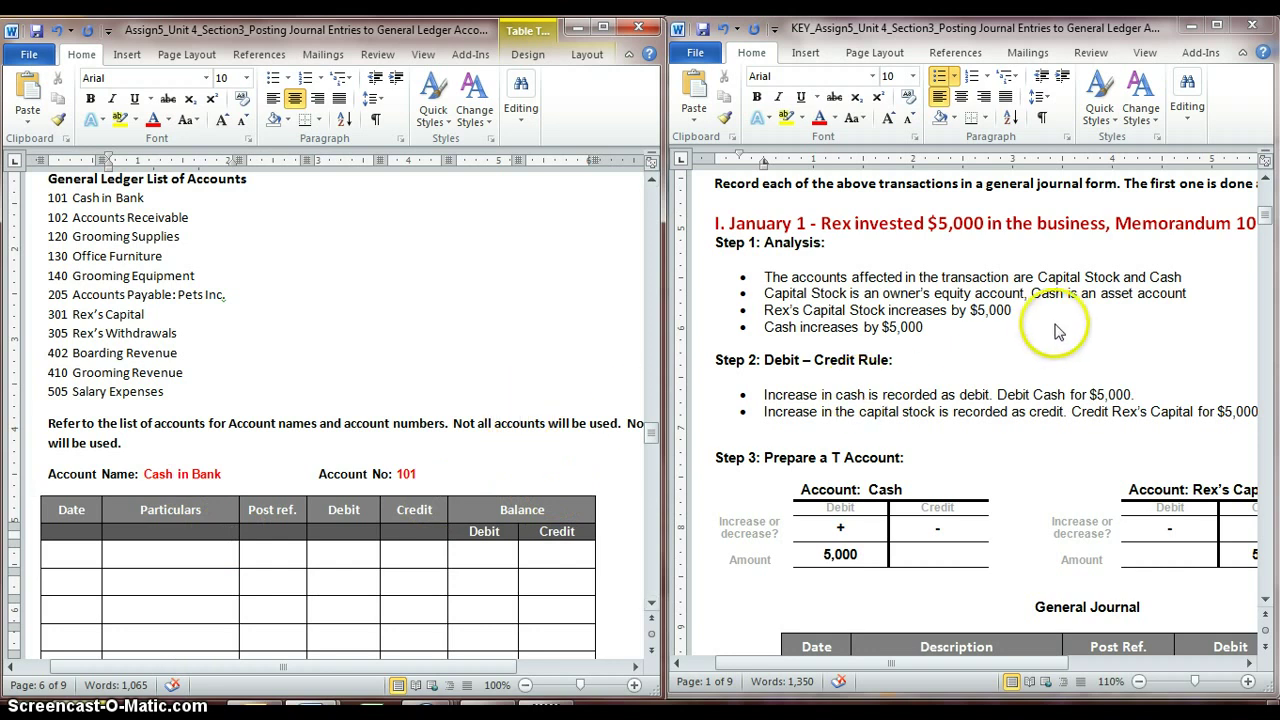
{"action": "mouse_move", "coordinate": [1266, 214]}
{"action": "left_mouse_down"}
{"action": "mouse_move", "coordinate": [1274, 237]}
{"action": "mouse_move", "coordinate": [1266, 223]}
{"action": "left_mouse_up"}
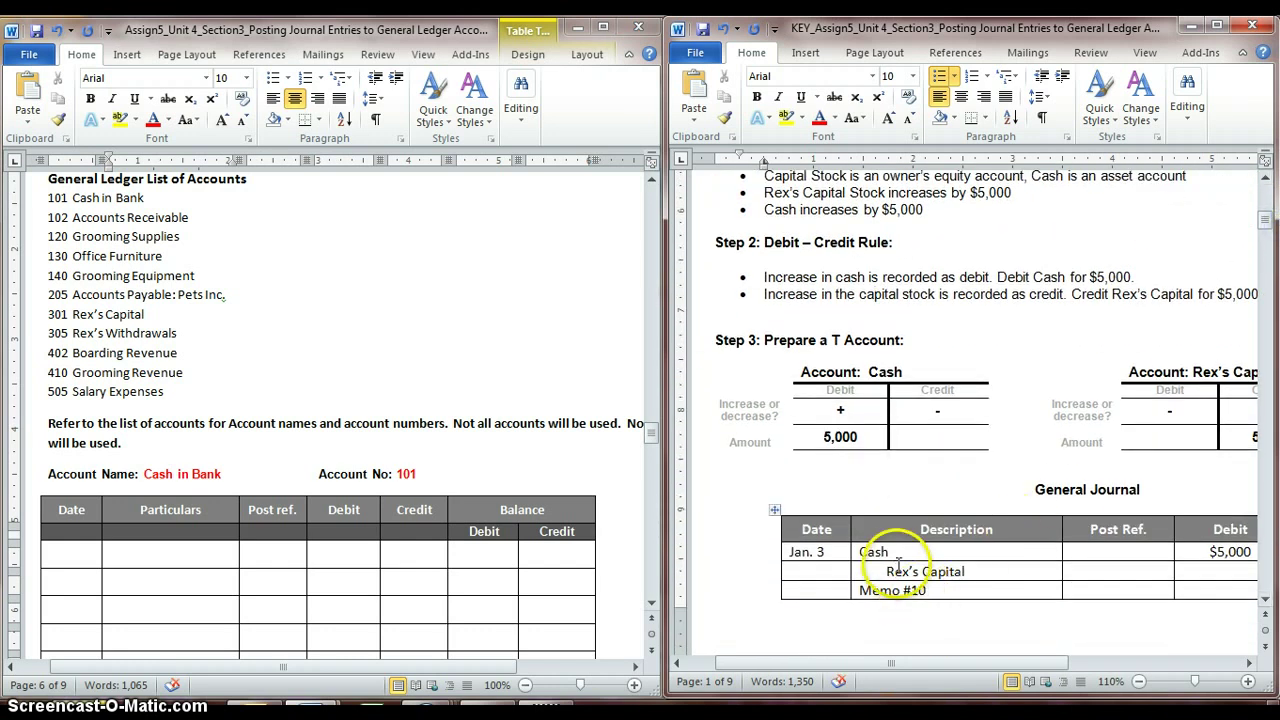
{"action": "left_click_drag", "start_coordinate": [1266, 232], "coordinate": [1266, 233]}
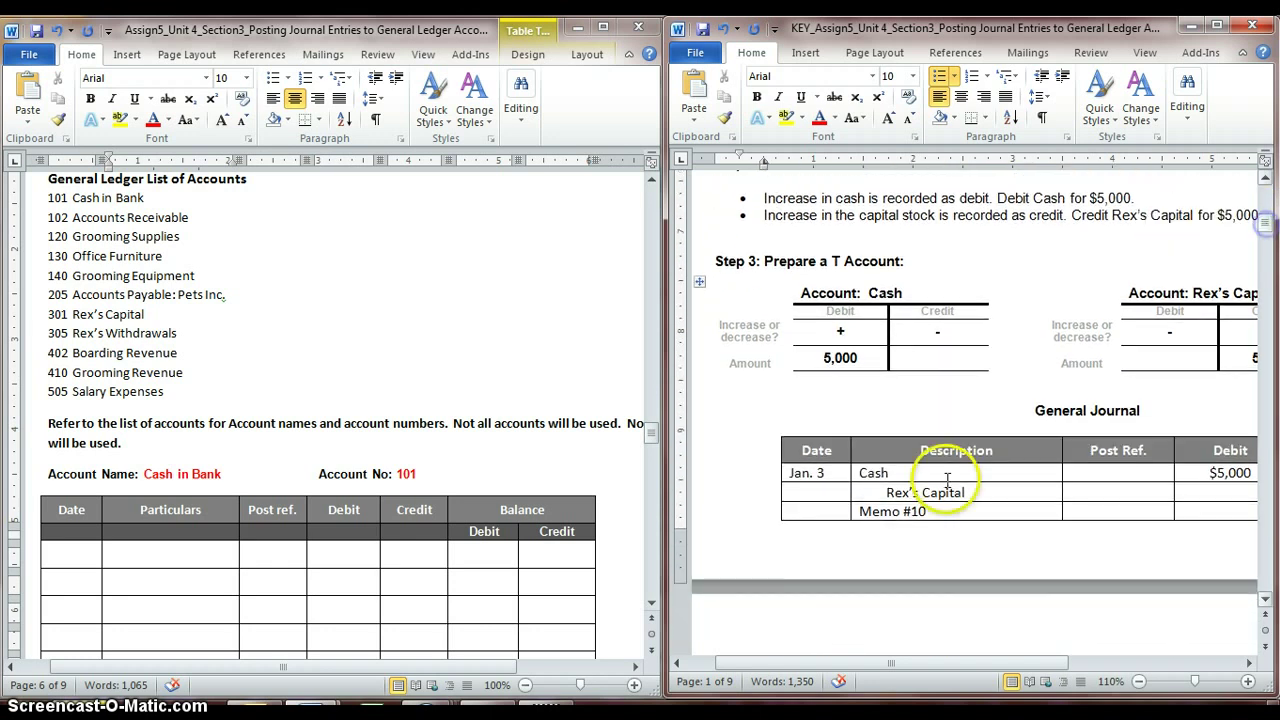
{"action": "left_click", "coordinate": [860, 474]}
{"action": "left_click", "coordinate": [867, 480]}
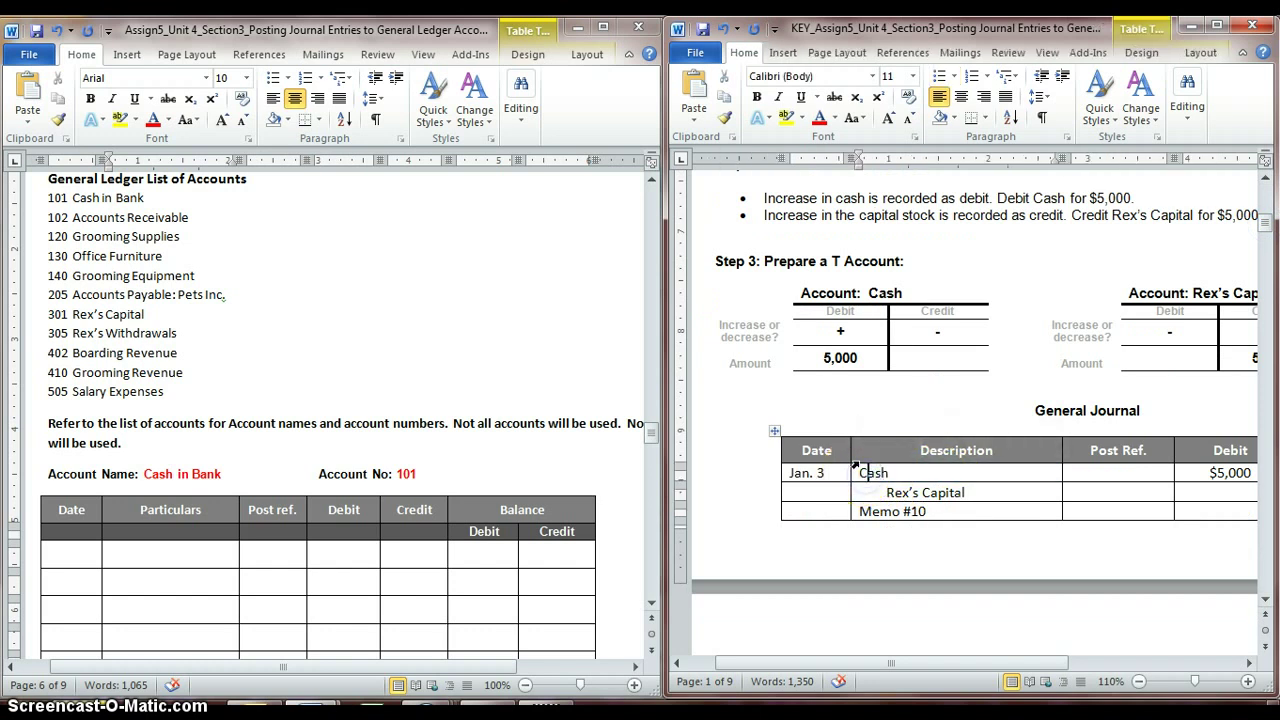
Enter Jan 1 as the date in the first blank row of the Cash in Bank ledger
{"action": "left_click", "coordinate": [81, 554]}
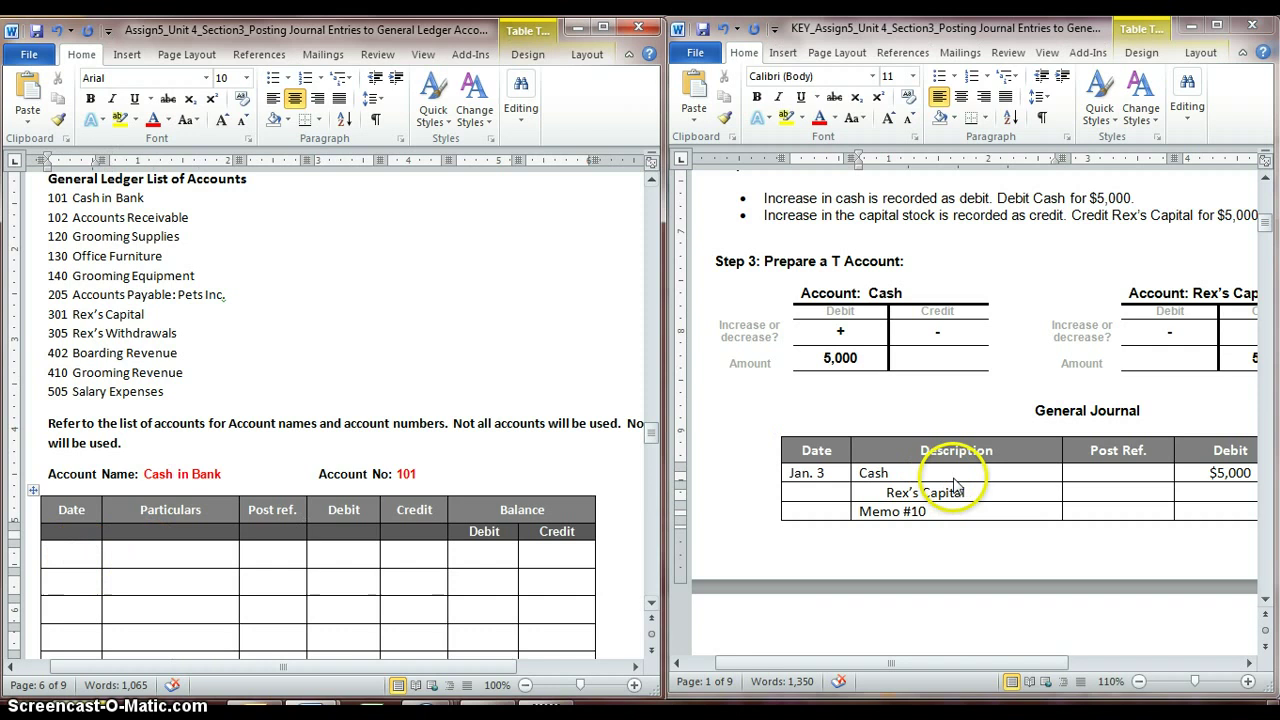
{"action": "mouse_move", "coordinate": [1266, 238]}
{"action": "left_mouse_down"}
{"action": "mouse_move", "coordinate": [1270, 222]}
{"action": "mouse_move", "coordinate": [1268, 236]}
{"action": "left_mouse_up"}
{"action": "left_click", "coordinate": [368, 463]}
{"action": "left_click", "coordinate": [52, 560]}
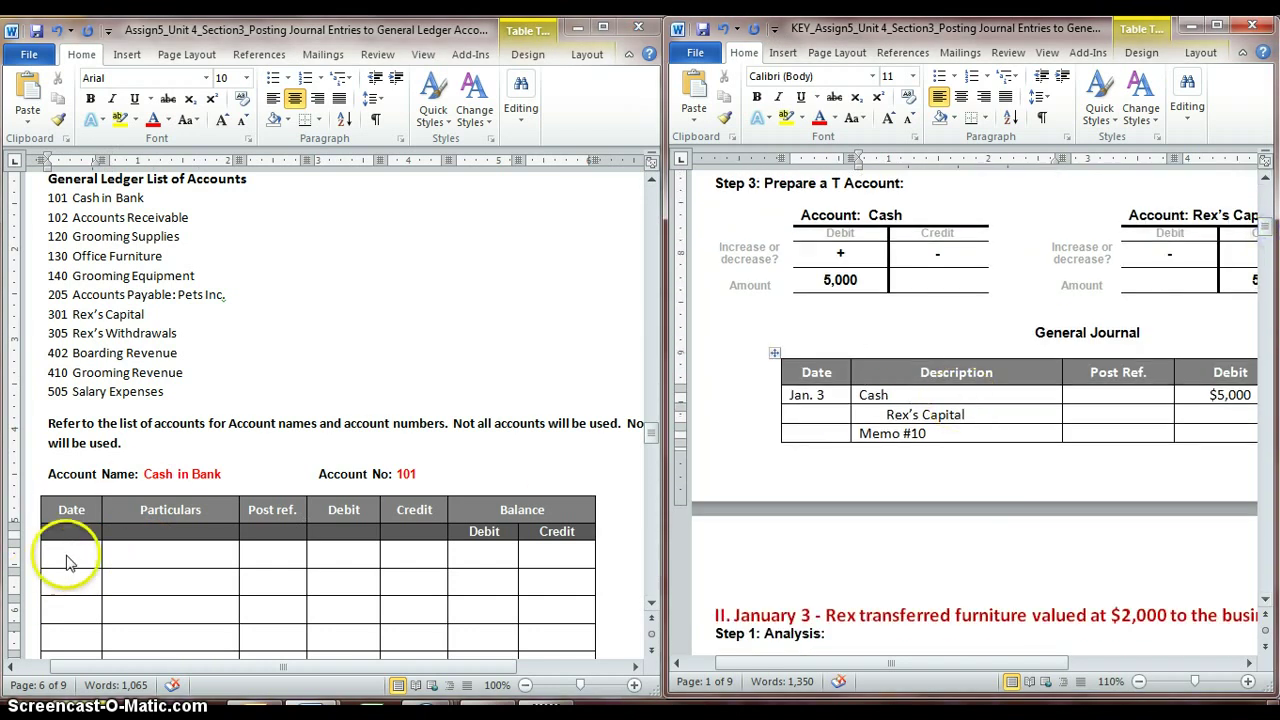
{"action": "type", "text": "Jan 1"}
Fill in the particulars of the Jan 1 row with the offsetting journal account, Rex's Capital
{"action": "left_click", "coordinate": [122, 562]}
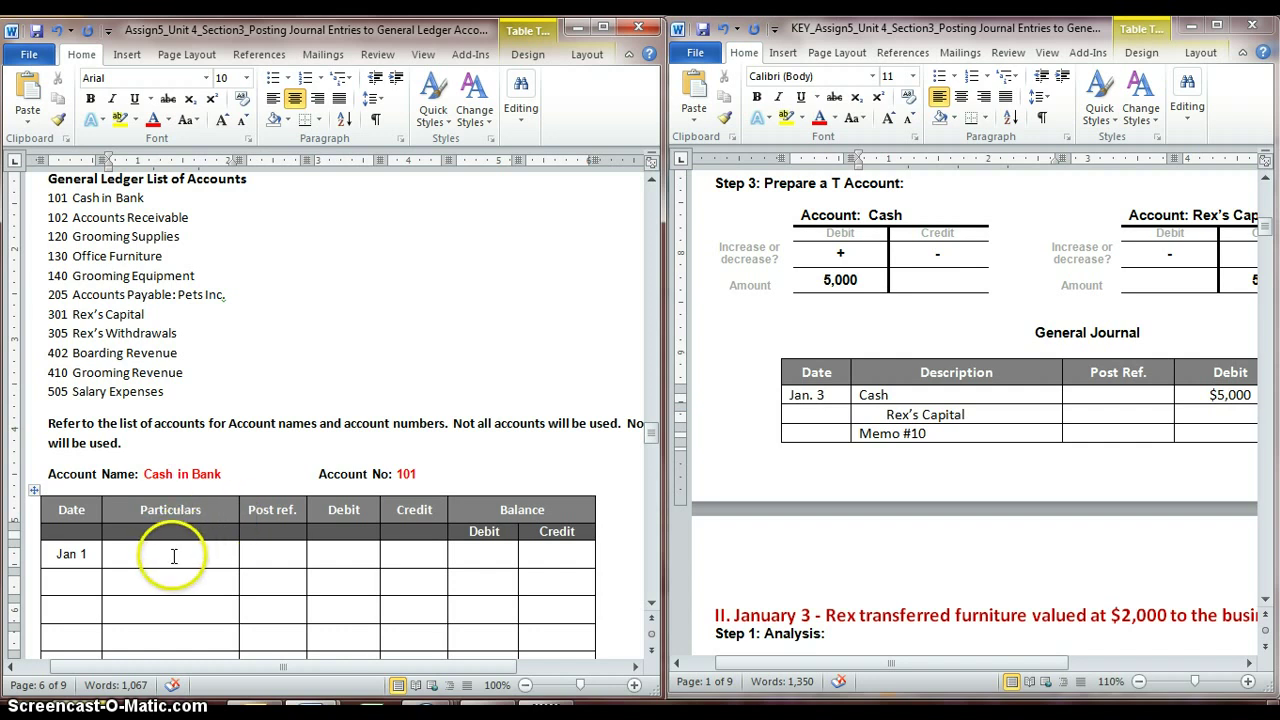
{"action": "left_click_drag", "start_coordinate": [964, 413], "coordinate": [890, 414]}
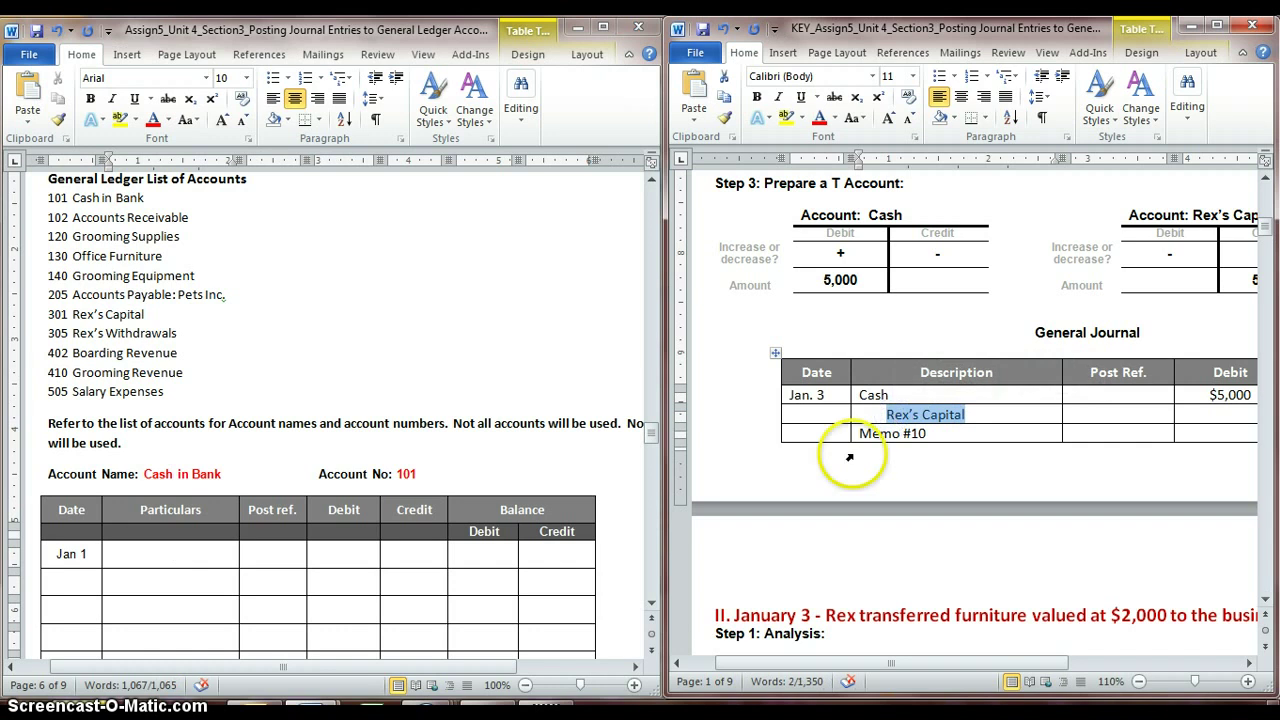
{"action": "left_click", "coordinate": [200, 555]}
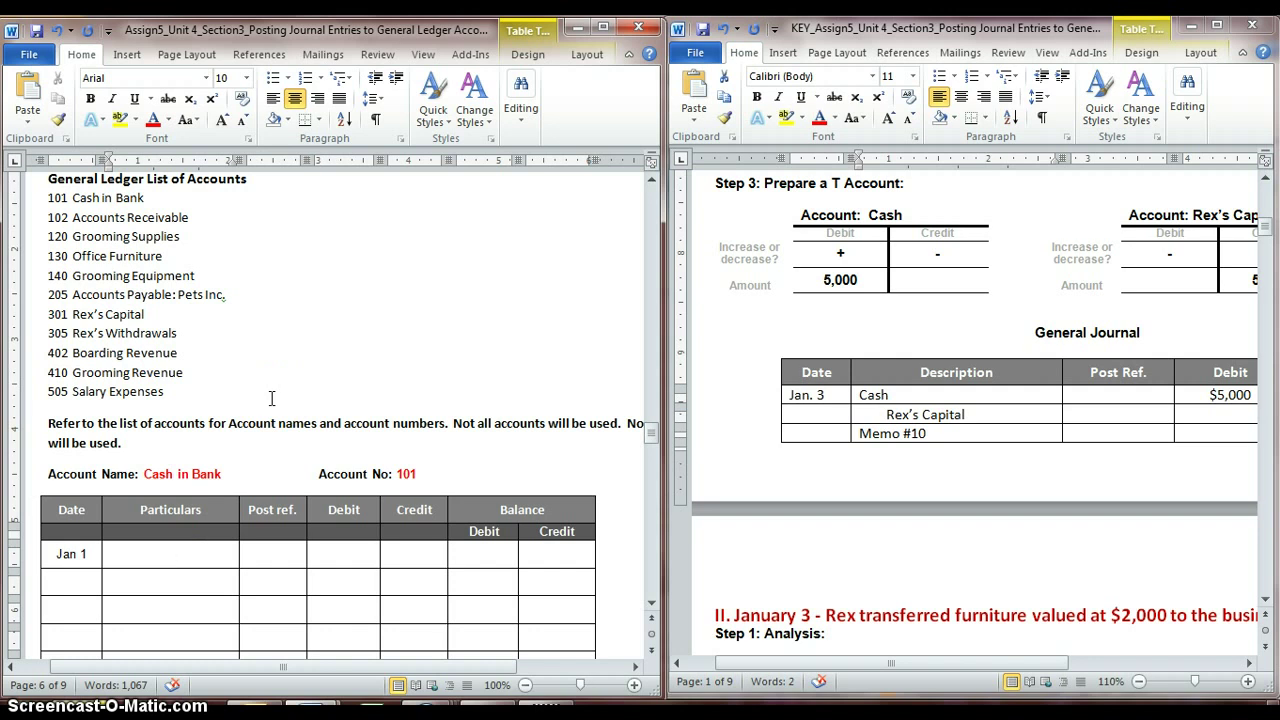
{"action": "type", "text": "Rex's Capital"}
Check the Cash debit in the General Journal and post 5,000 to the Debit column of the Jan 1 ledger row
{"action": "left_click", "coordinate": [287, 555]}
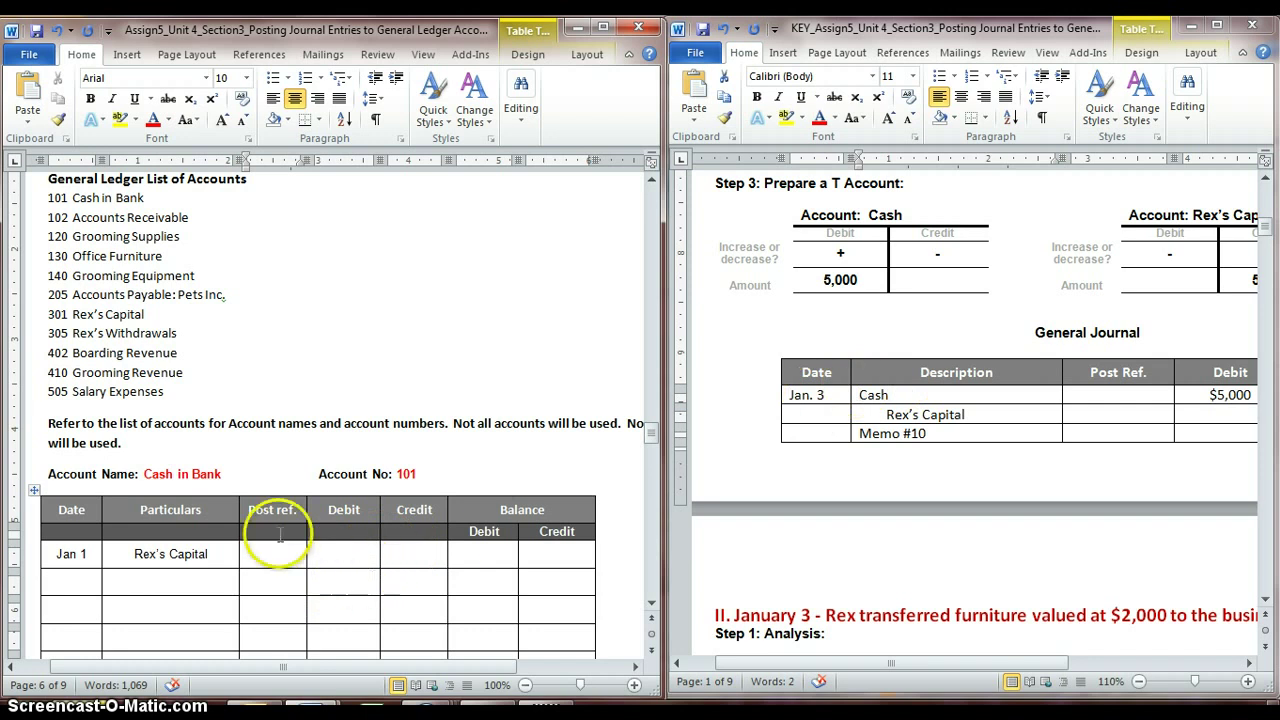
{"action": "left_click_drag", "start_coordinate": [145, 476], "coordinate": [221, 476]}
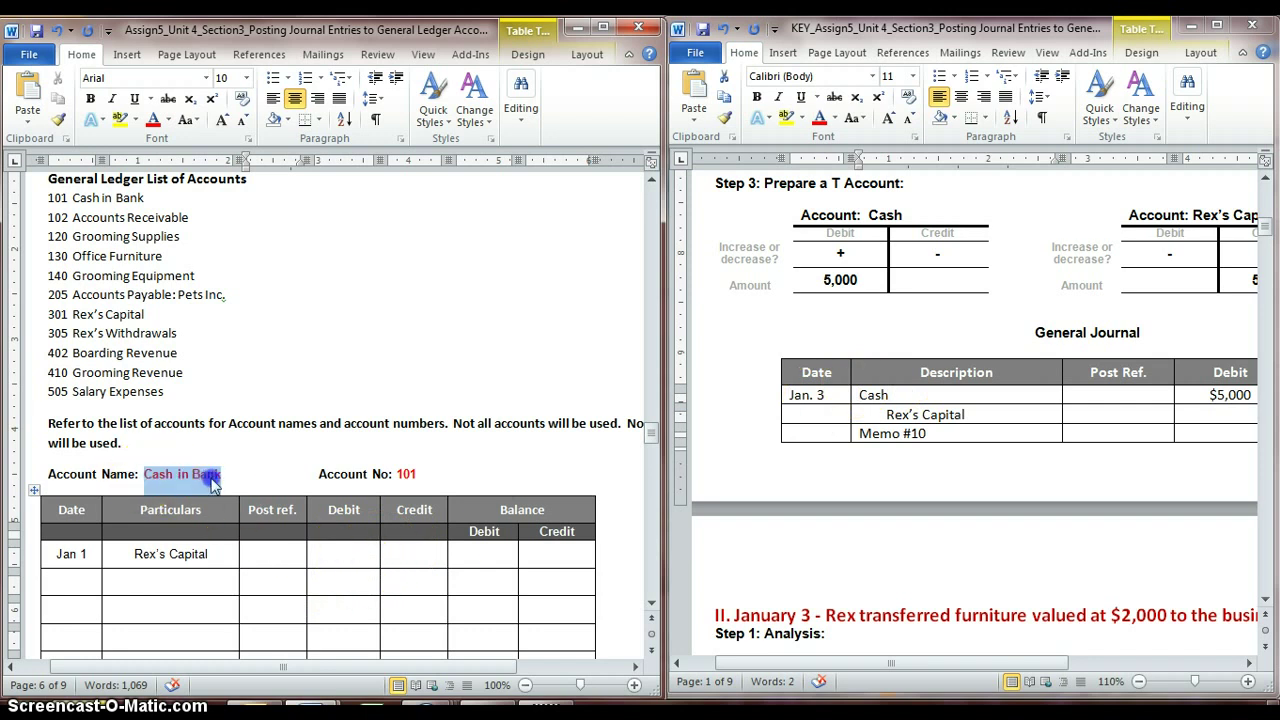
{"action": "triple_click", "coordinate": [923, 414]}
{"action": "left_click_drag", "start_coordinate": [931, 664], "coordinate": [984, 661]}
{"action": "left_click_drag", "start_coordinate": [1177, 396], "coordinate": [1122, 396]}
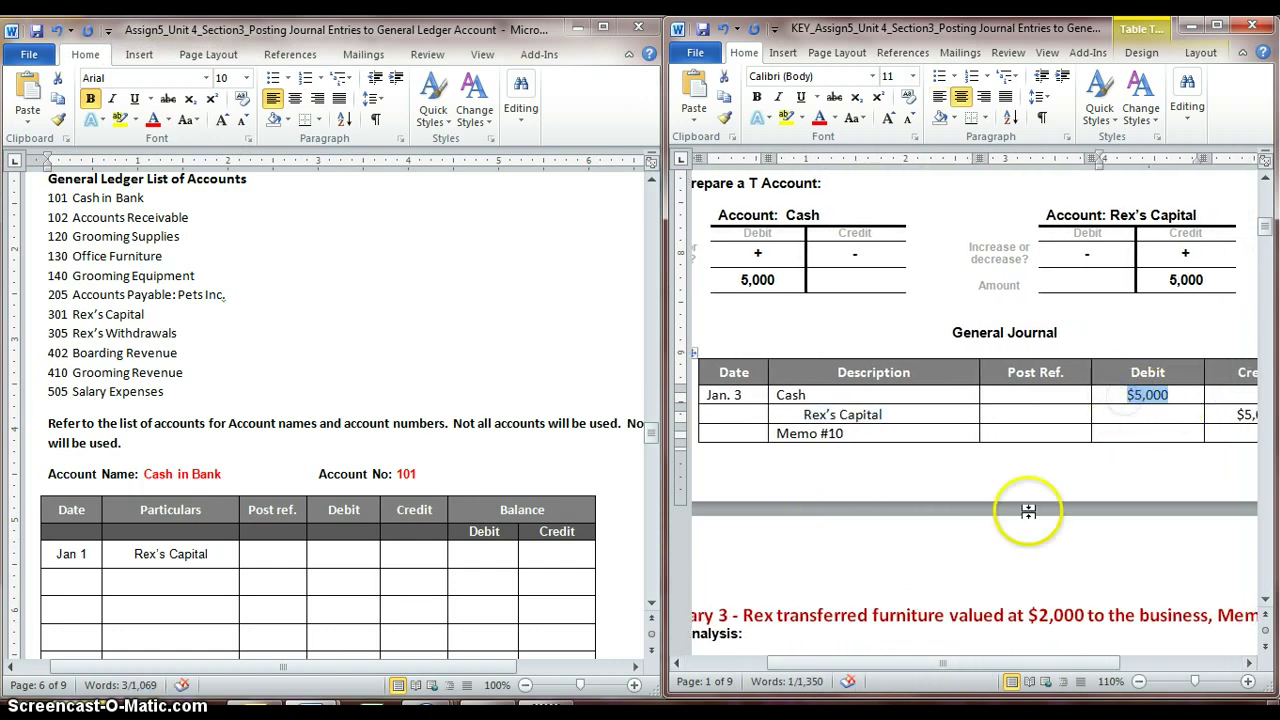
{"action": "left_click", "coordinate": [600, 588]}
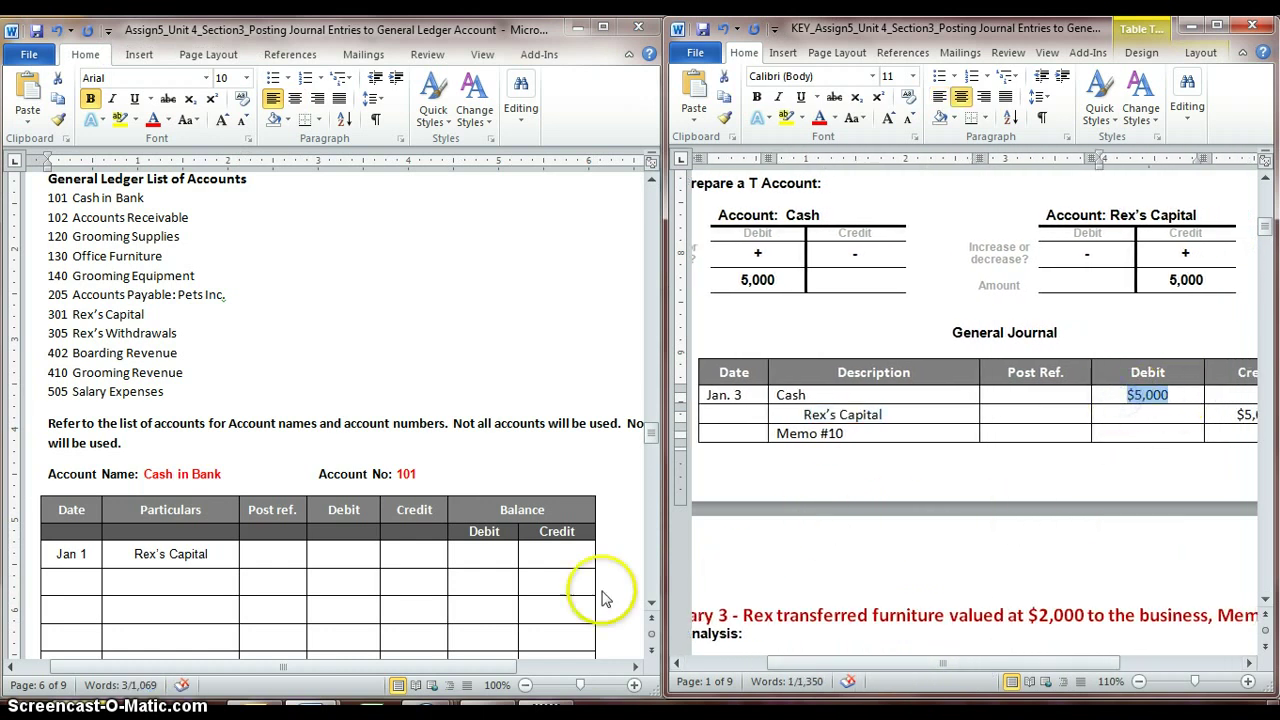
{"action": "left_click", "coordinate": [347, 555]}
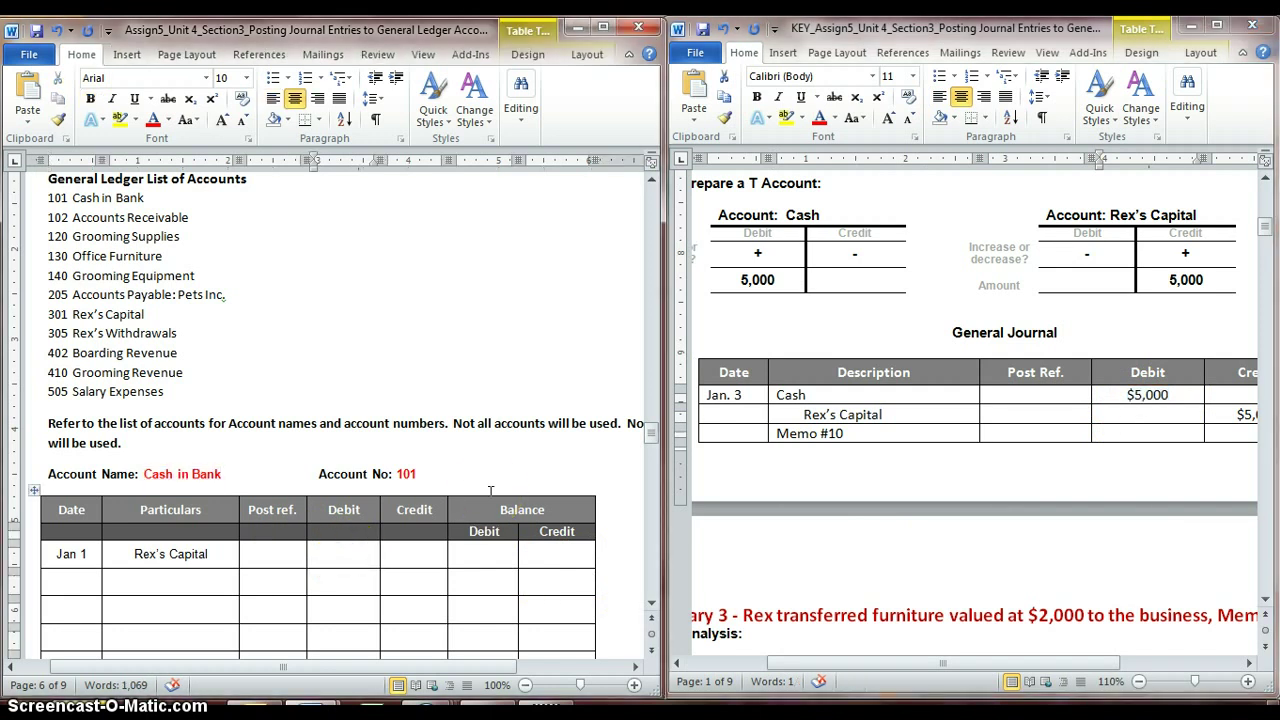
{"action": "type", "text": "5,000"}
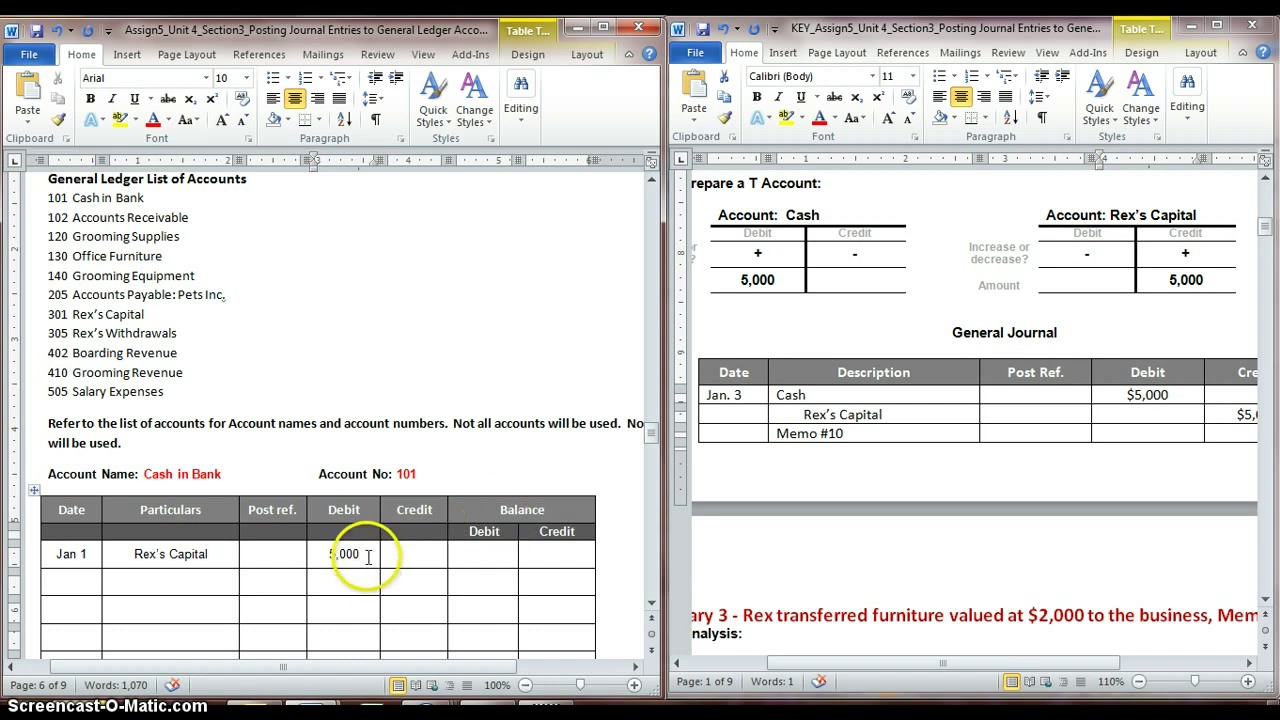
Enter 5,000 as the debit balance for the Jan 1 row of the Cash in Bank ledger
{"action": "scroll", "coordinate": [397, 543], "scroll_direction": "down", "scroll_amount": 3}
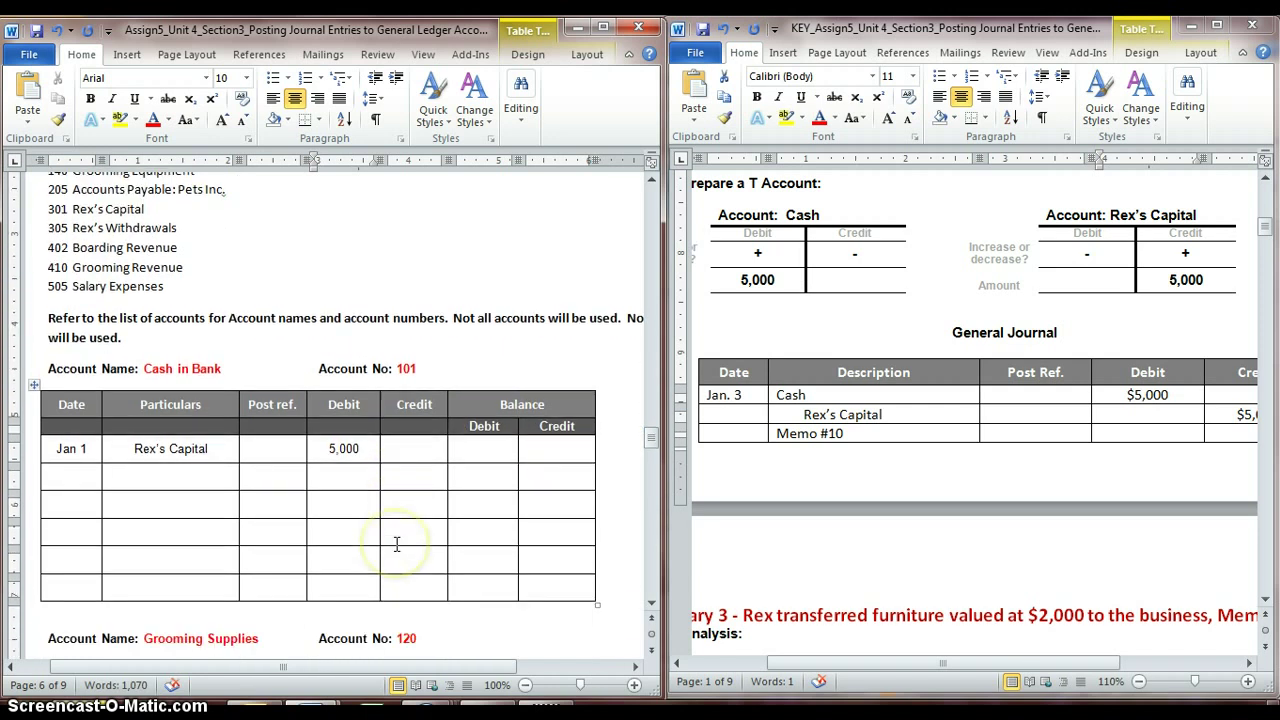
{"action": "scroll", "coordinate": [397, 543], "scroll_direction": "down", "scroll_amount": 1}
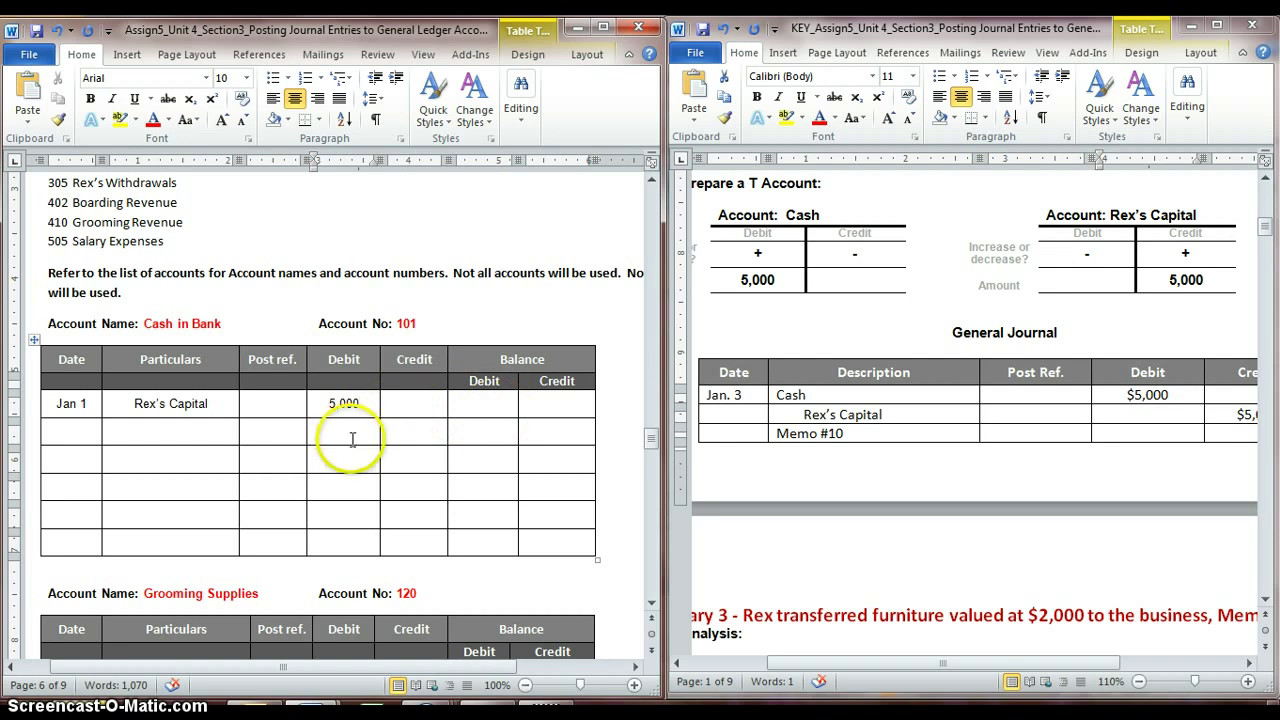
{"action": "left_click_drag", "start_coordinate": [144, 323], "coordinate": [173, 324]}
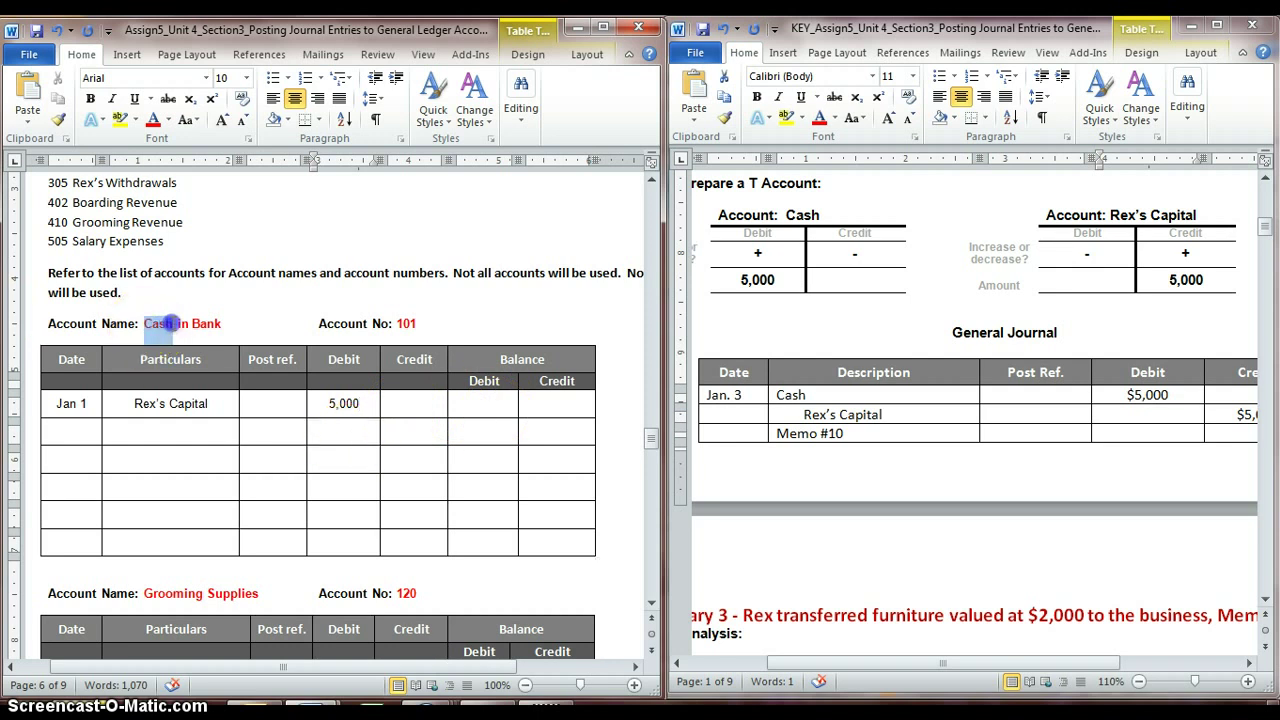
{"action": "left_click", "coordinate": [484, 405]}
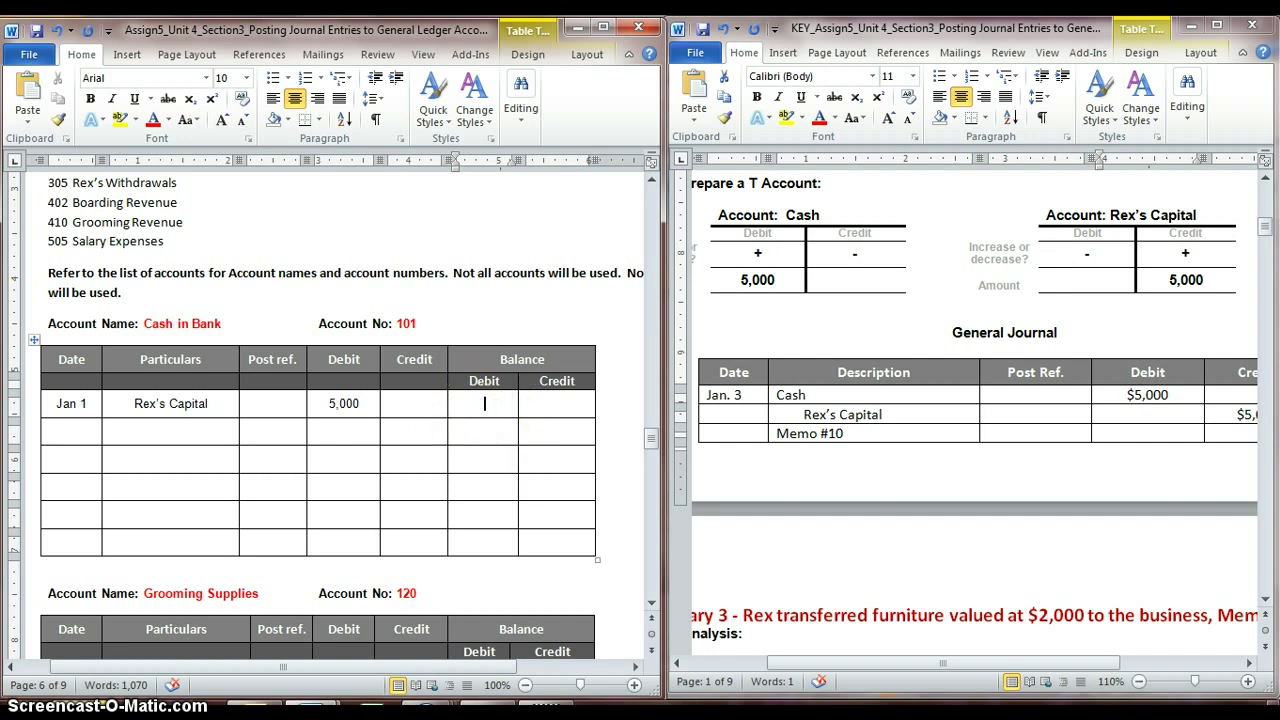
{"action": "type", "text": "5,000"}
{"action": "left_click", "coordinate": [498, 425]}
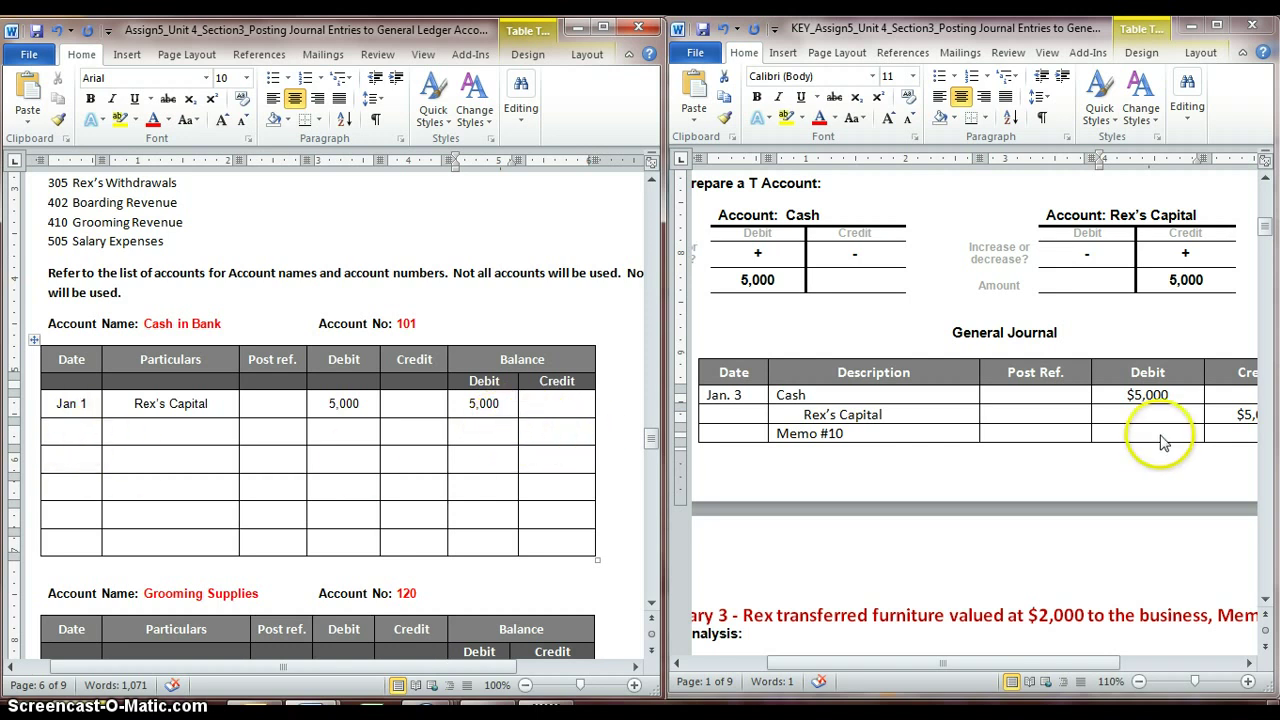
Find the next journal entry affecting Cash in Bank and date the ledger's second row Jan 10
{"action": "left_click_drag", "start_coordinate": [1266, 226], "coordinate": [1273, 290]}
{"action": "left_click", "coordinate": [62, 428]}
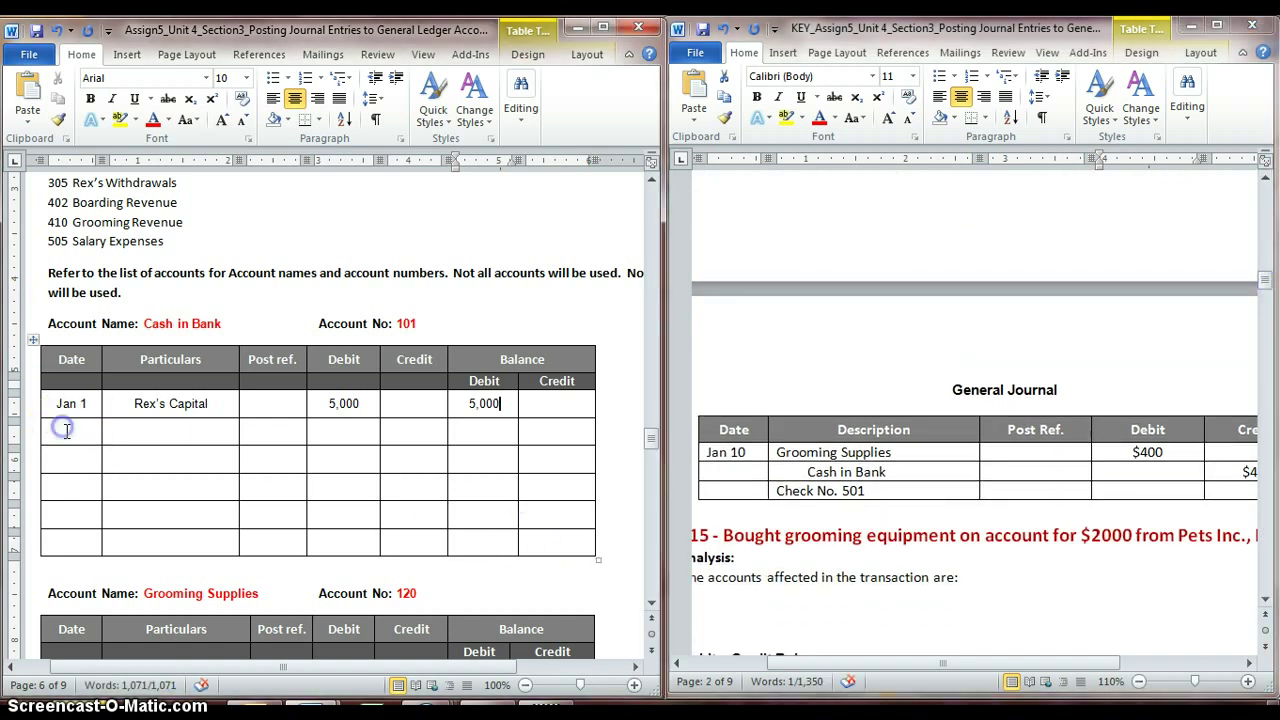
{"action": "type", "text": "Jan 10"}
{"action": "left_click", "coordinate": [160, 430]}
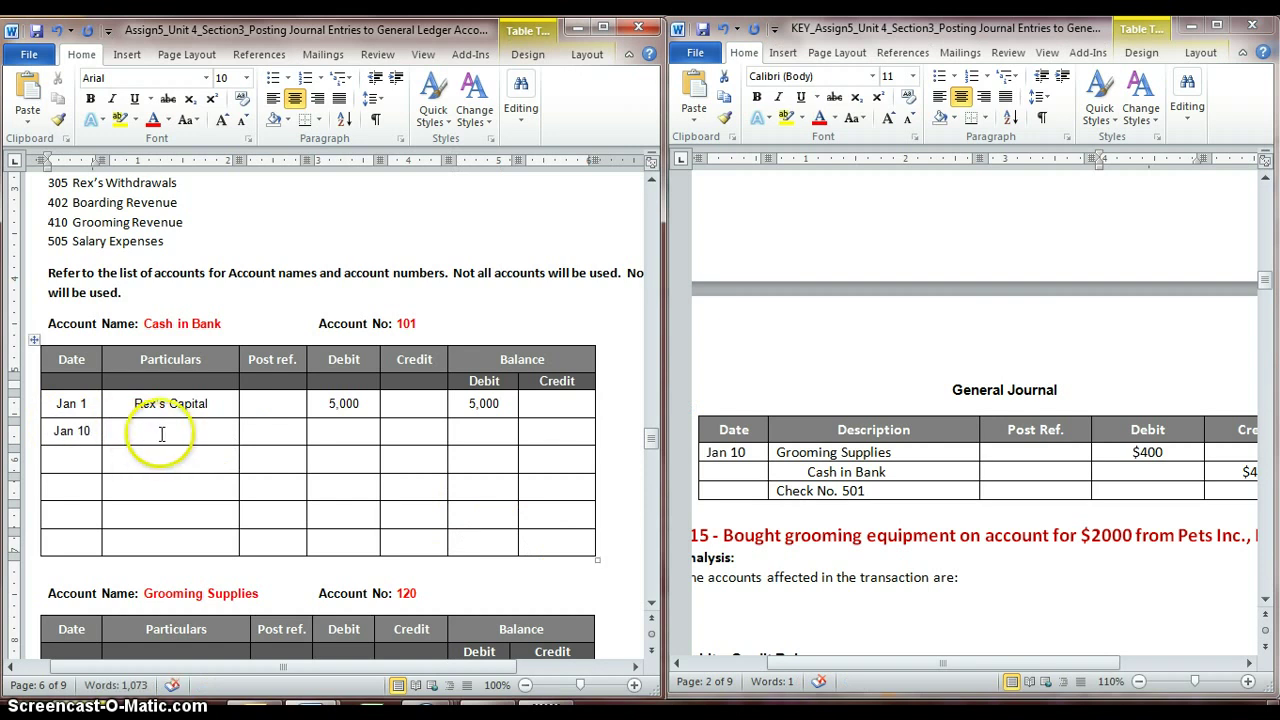
Enter Grooming Supplies as the particulars of the Jan 10 row and post 400 to its Credit column
{"action": "left_click", "coordinate": [305, 432]}
{"action": "type", "text": "Grooming Supplies"}
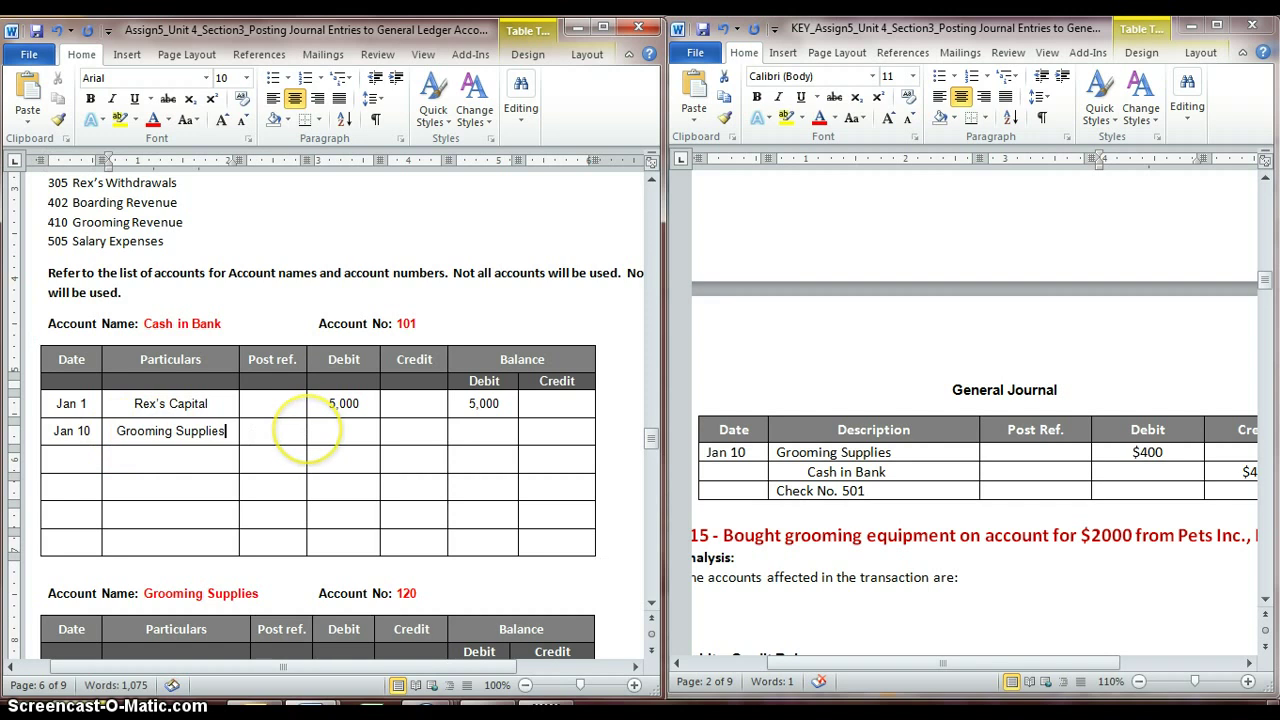
{"action": "left_click_drag", "start_coordinate": [966, 663], "coordinate": [991, 671]}
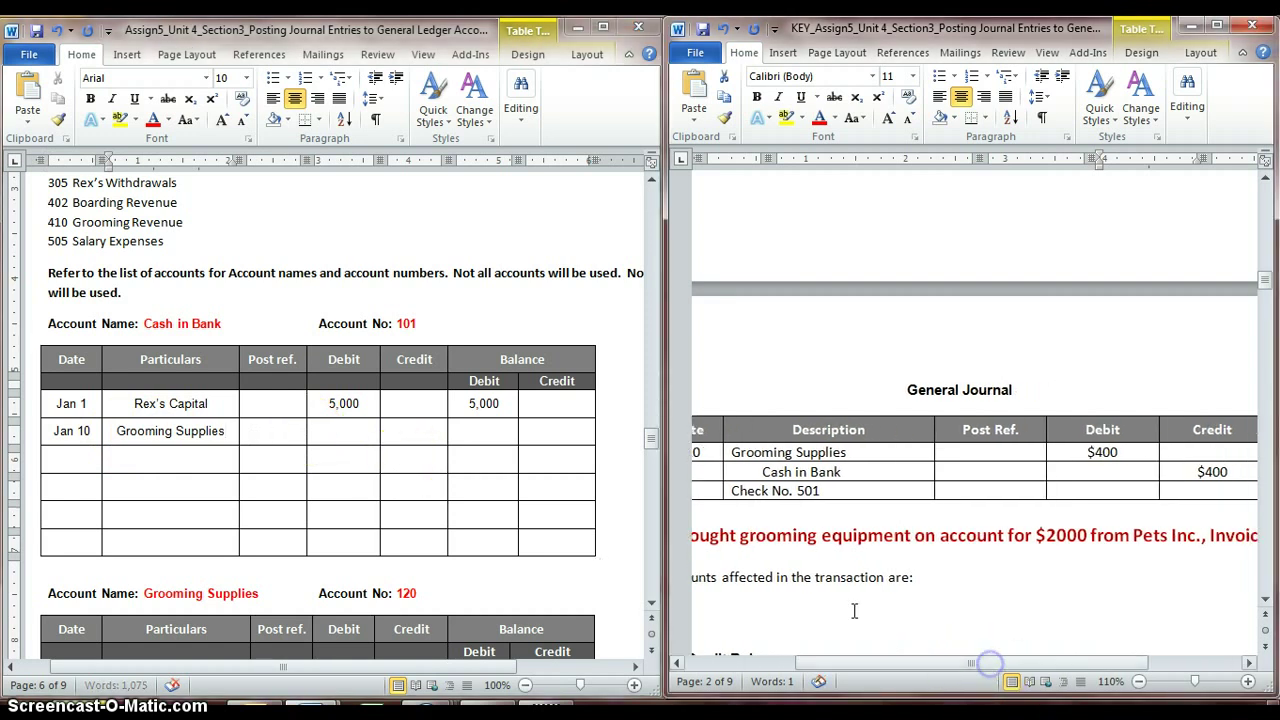
{"action": "left_click", "coordinate": [408, 432]}
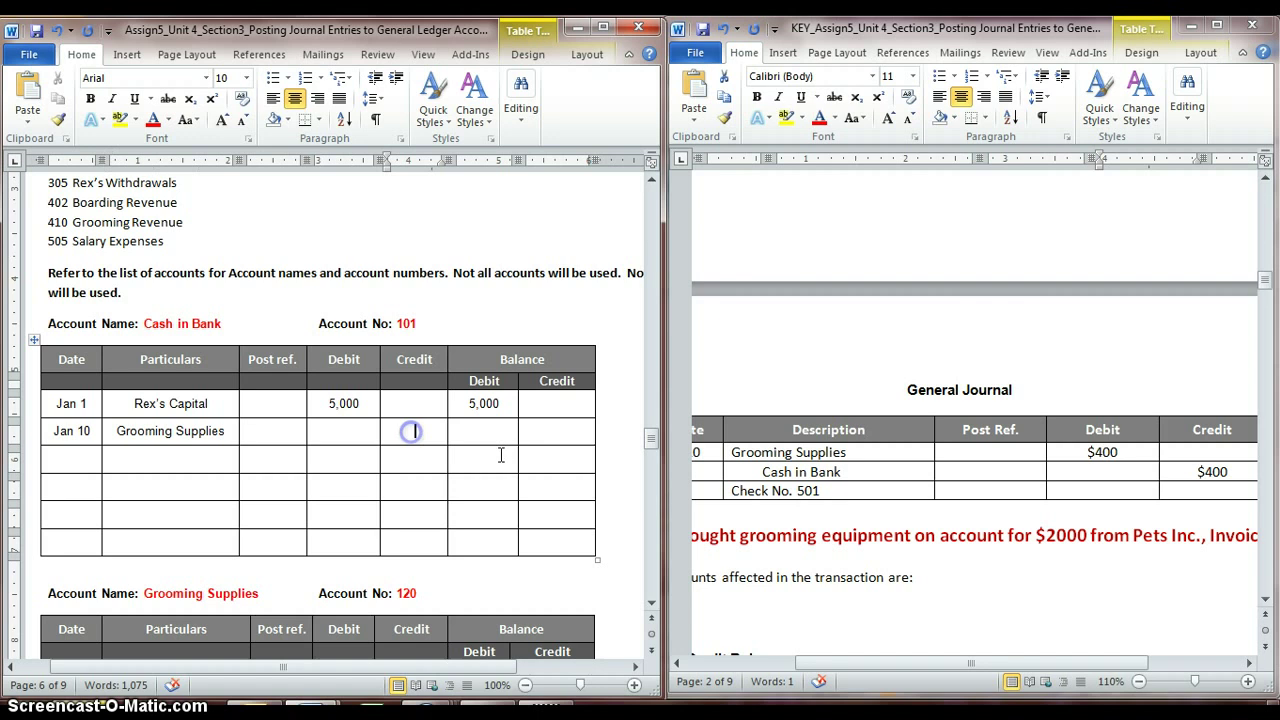
{"action": "type", "text": "400"}
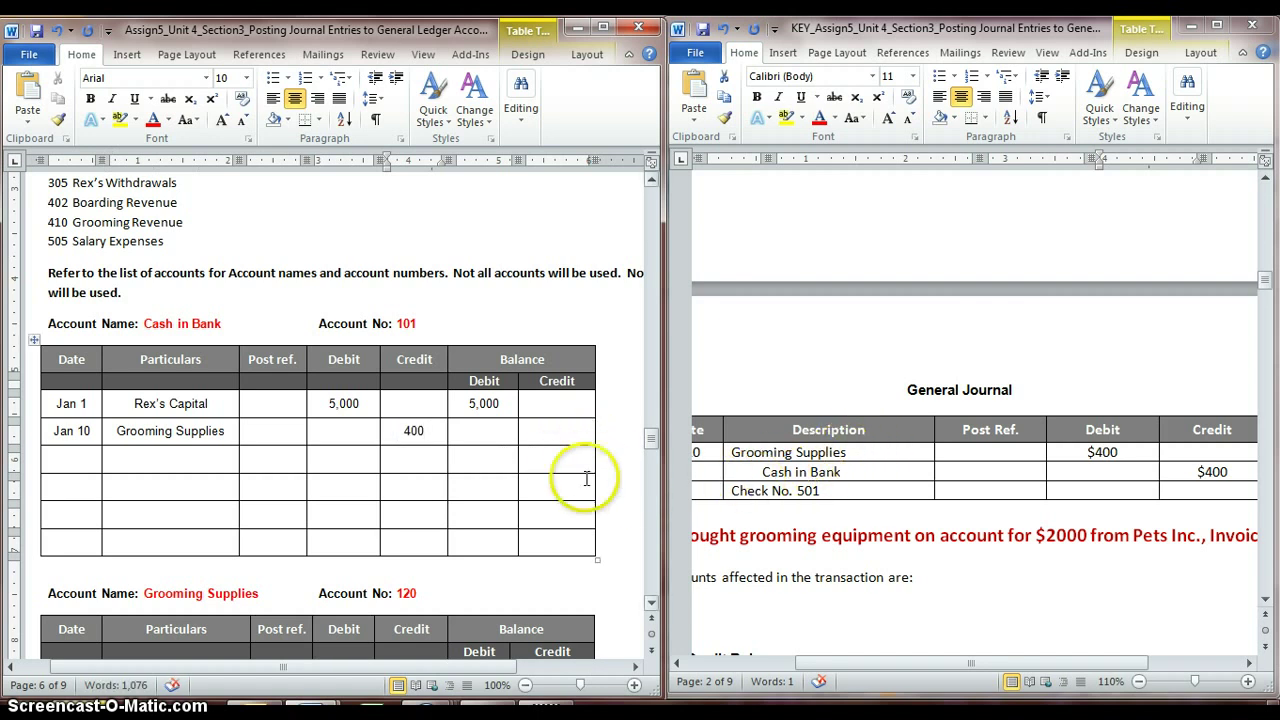
Subtract the Jan 10 credit from the previous balance and enter 4,600 as that row's debit balance
{"action": "double_click", "coordinate": [413, 430]}
{"action": "left_click", "coordinate": [434, 436]}
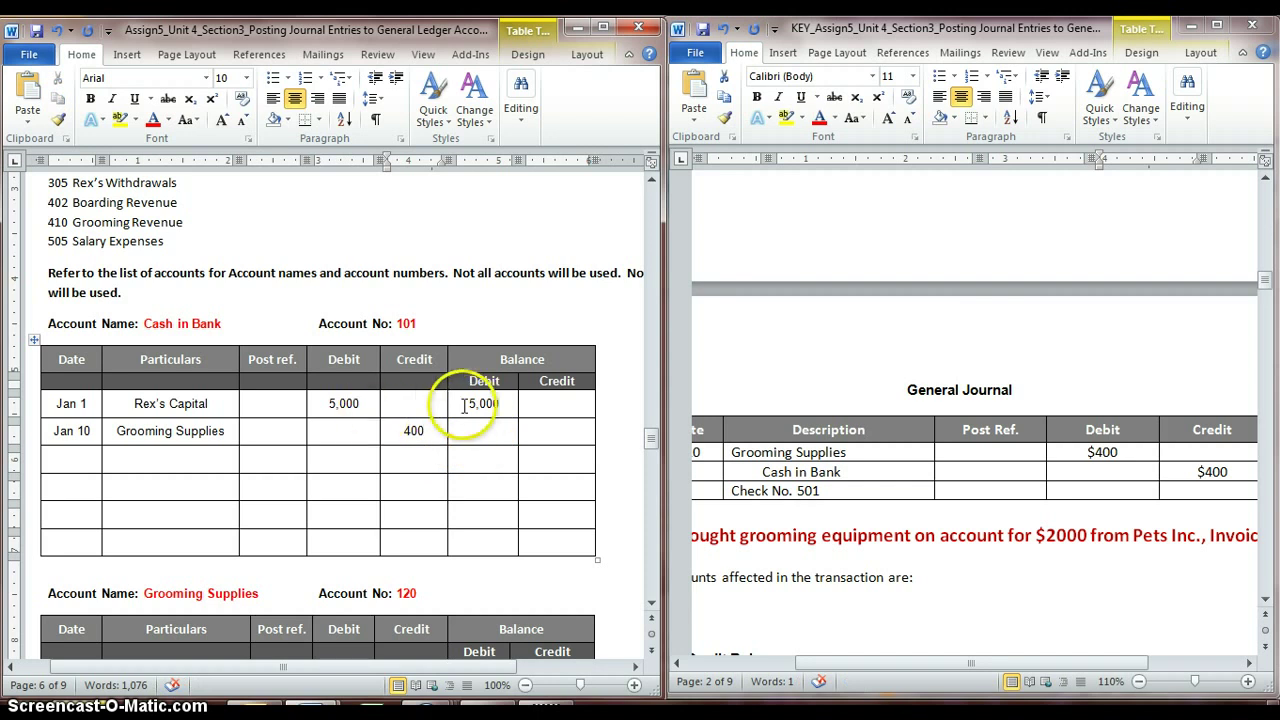
{"action": "left_click", "coordinate": [478, 403]}
{"action": "double_click", "coordinate": [478, 403]}
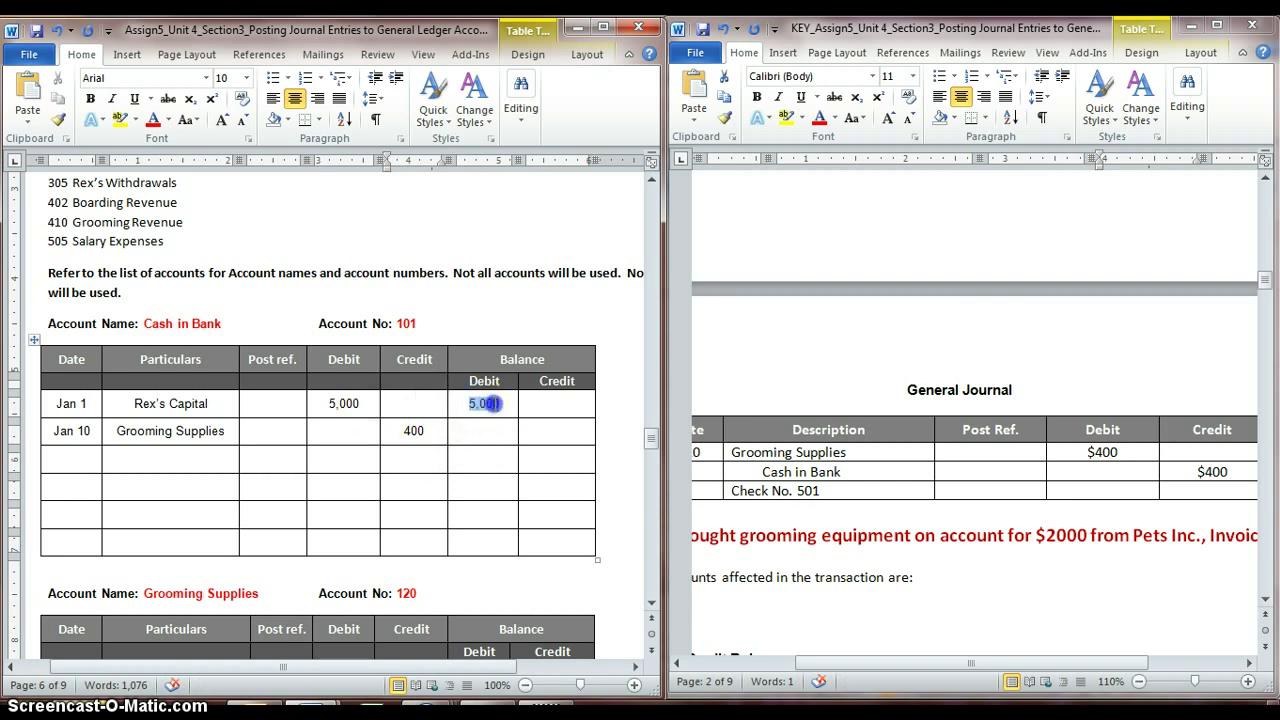
{"action": "double_click", "coordinate": [408, 431]}
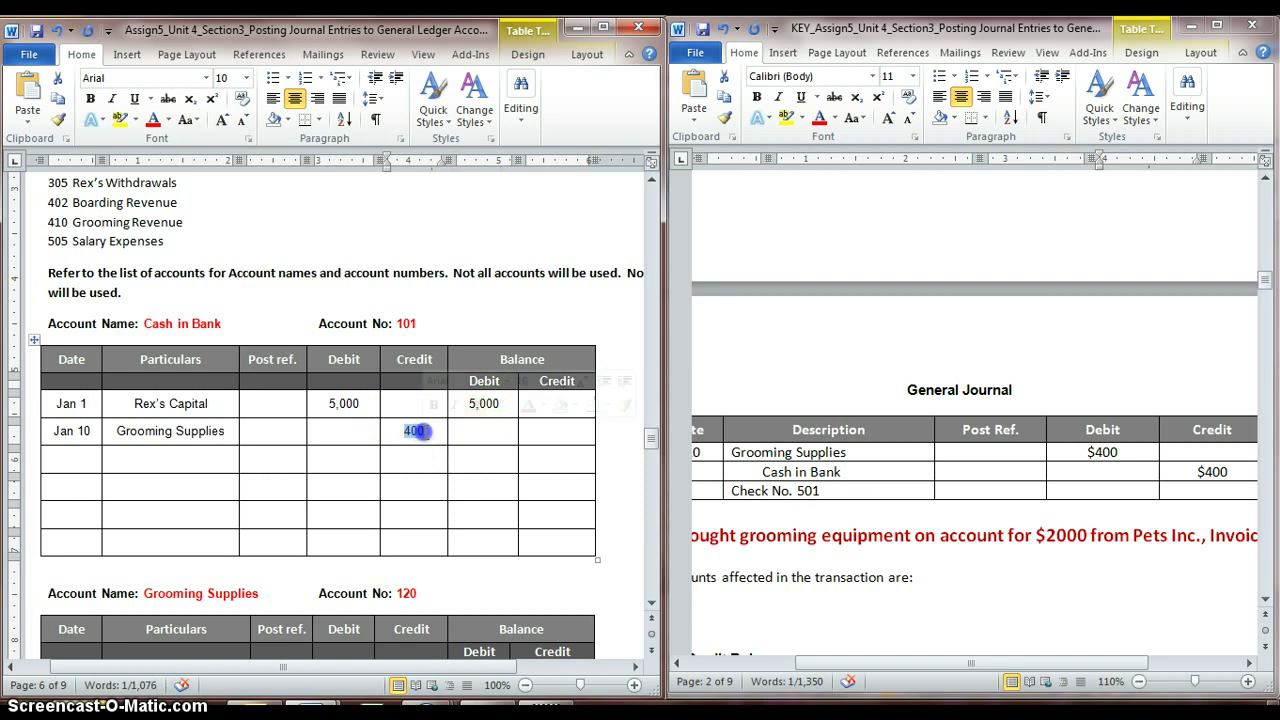
{"action": "left_click", "coordinate": [478, 432]}
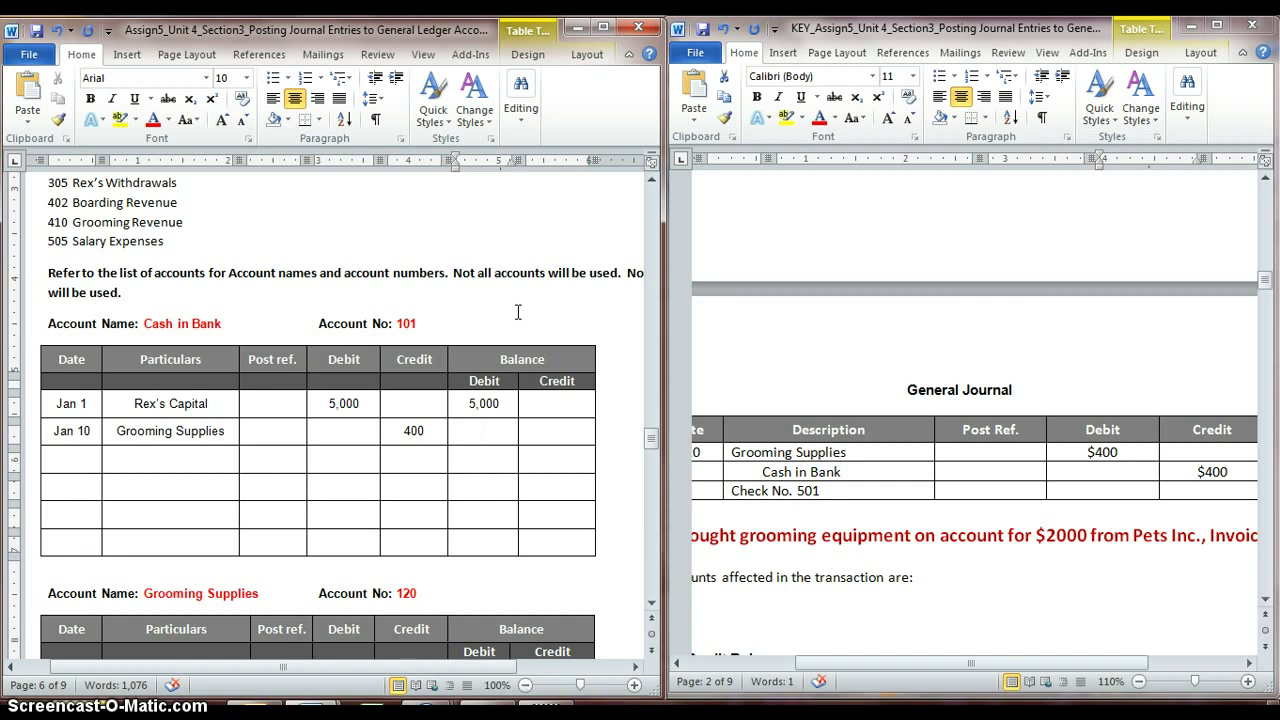
{"action": "type", "text": "4,600"}
{"action": "left_click", "coordinate": [500, 431]}
{"action": "left_click_drag", "start_coordinate": [500, 431], "coordinate": [463, 431]}
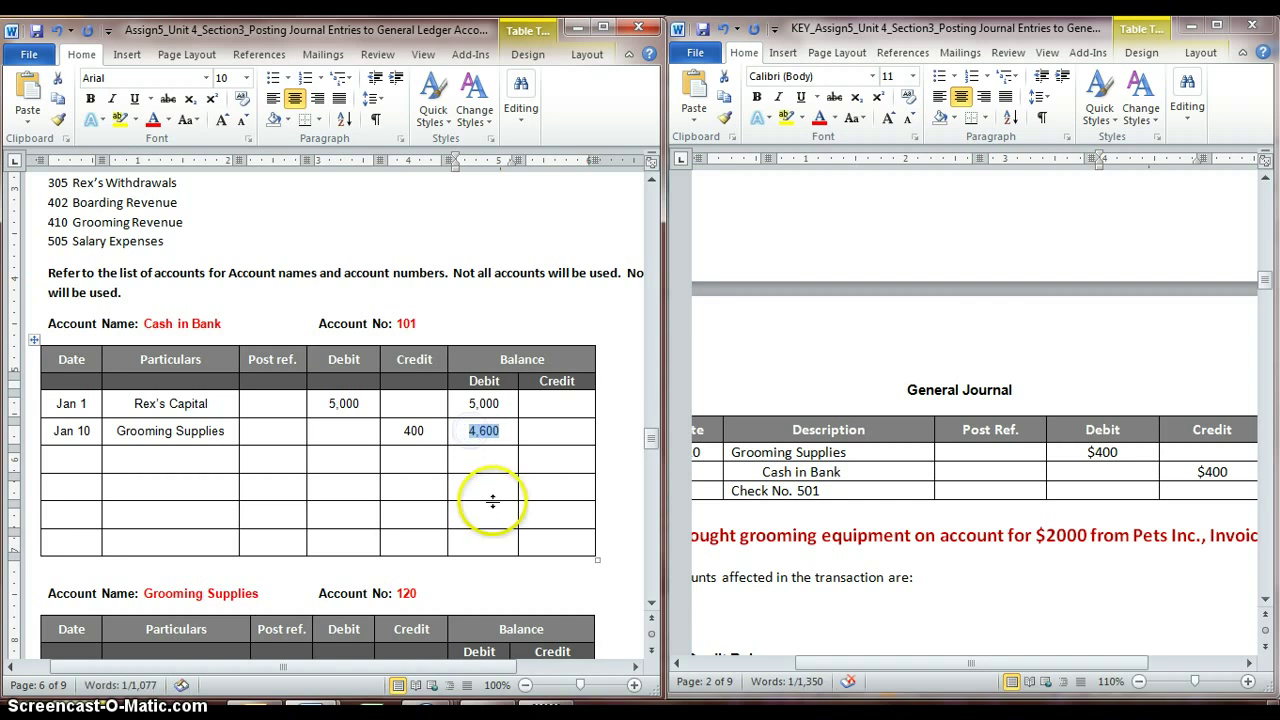
Find the next journal entry affecting Cash in Bank and start the ledger's third row with Jan 17 and Acct. Pay – Pets Inc
{"action": "left_click", "coordinate": [890, 490]}
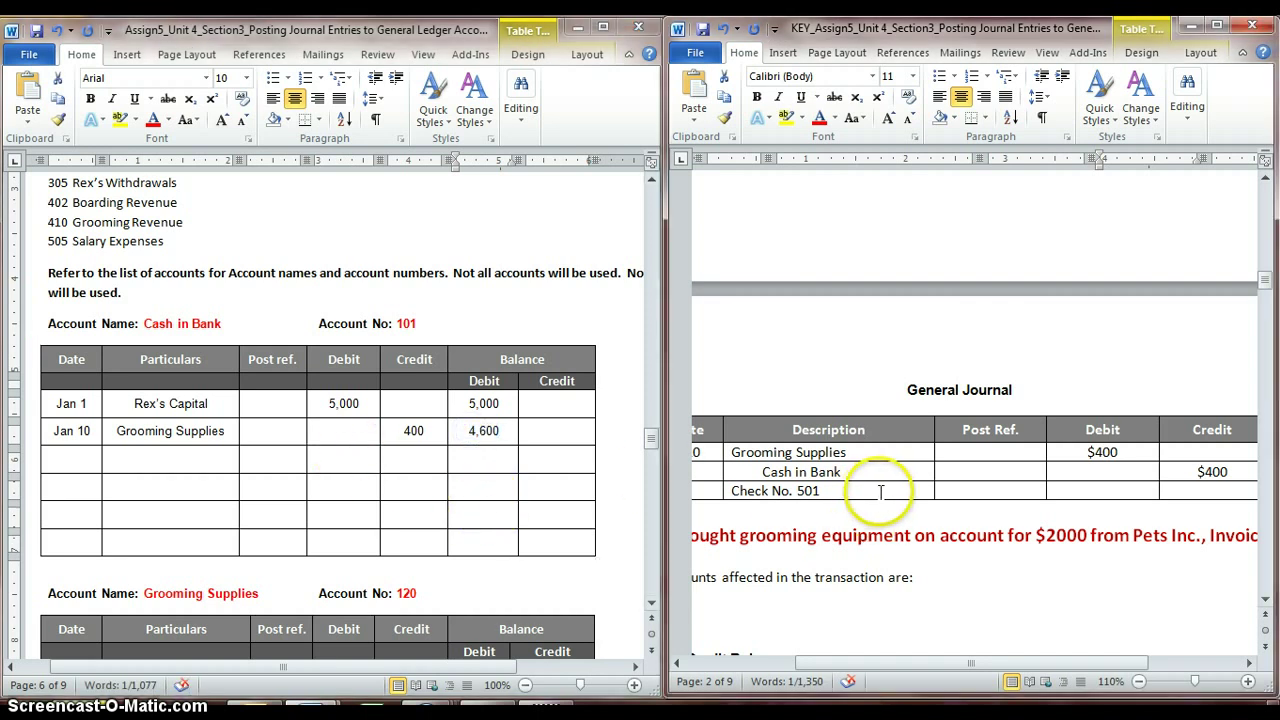
{"action": "left_click_drag", "start_coordinate": [1266, 290], "coordinate": [1276, 337]}
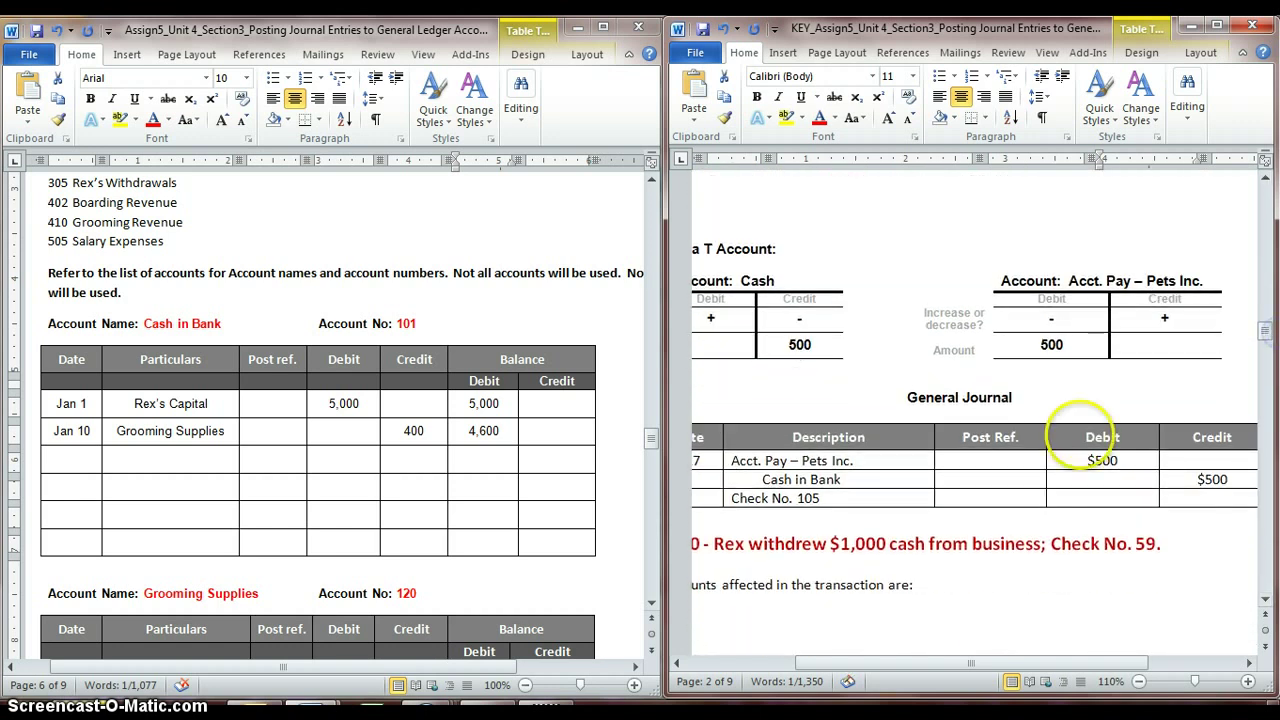
{"action": "left_click_drag", "start_coordinate": [872, 481], "coordinate": [762, 480]}
{"action": "left_click_drag", "start_coordinate": [864, 664], "coordinate": [826, 668]}
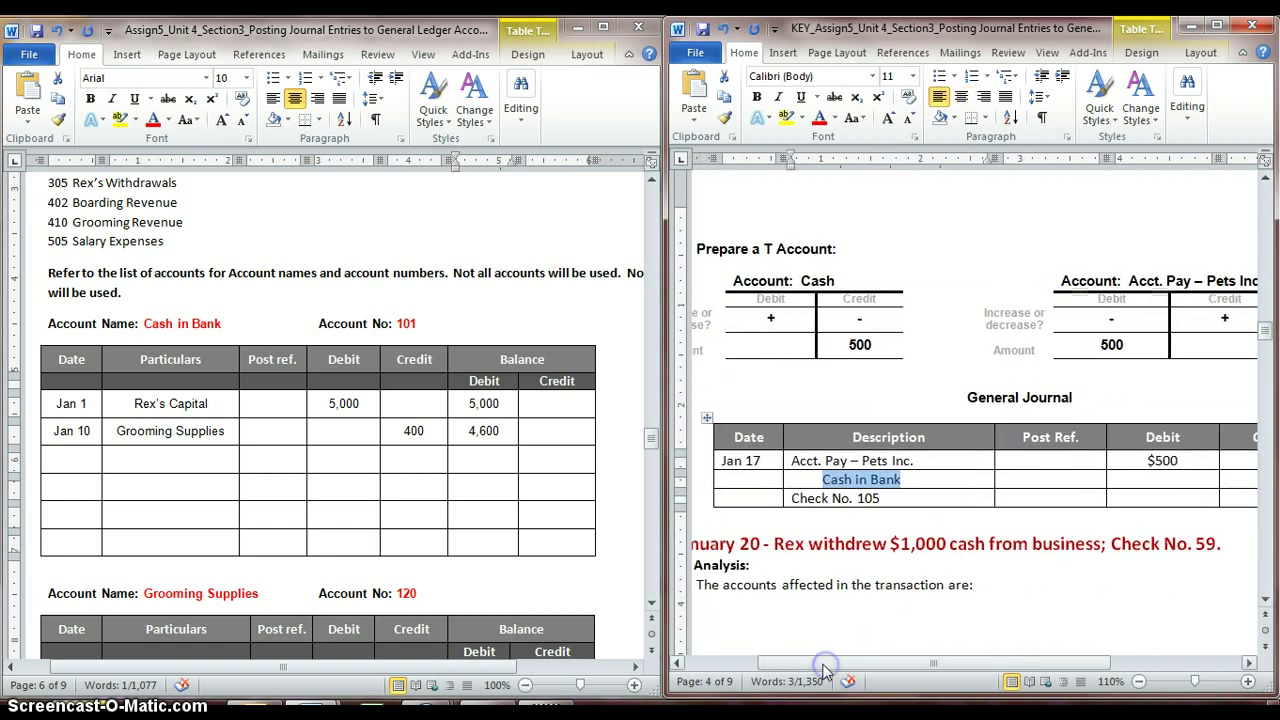
{"action": "left_click", "coordinate": [73, 458]}
{"action": "left_click", "coordinate": [73, 458]}
{"action": "type", "text": "J"}
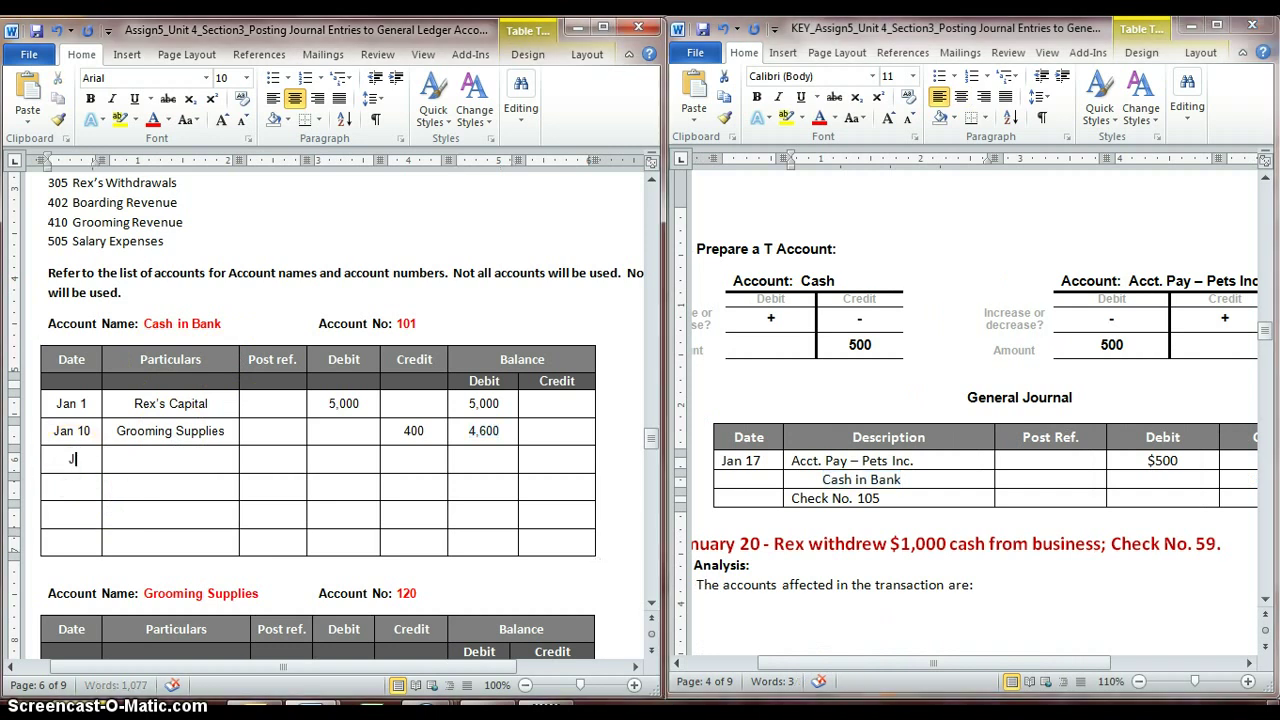
{"action": "type", "text": "an 17"}
{"action": "key", "text": "Tab"}
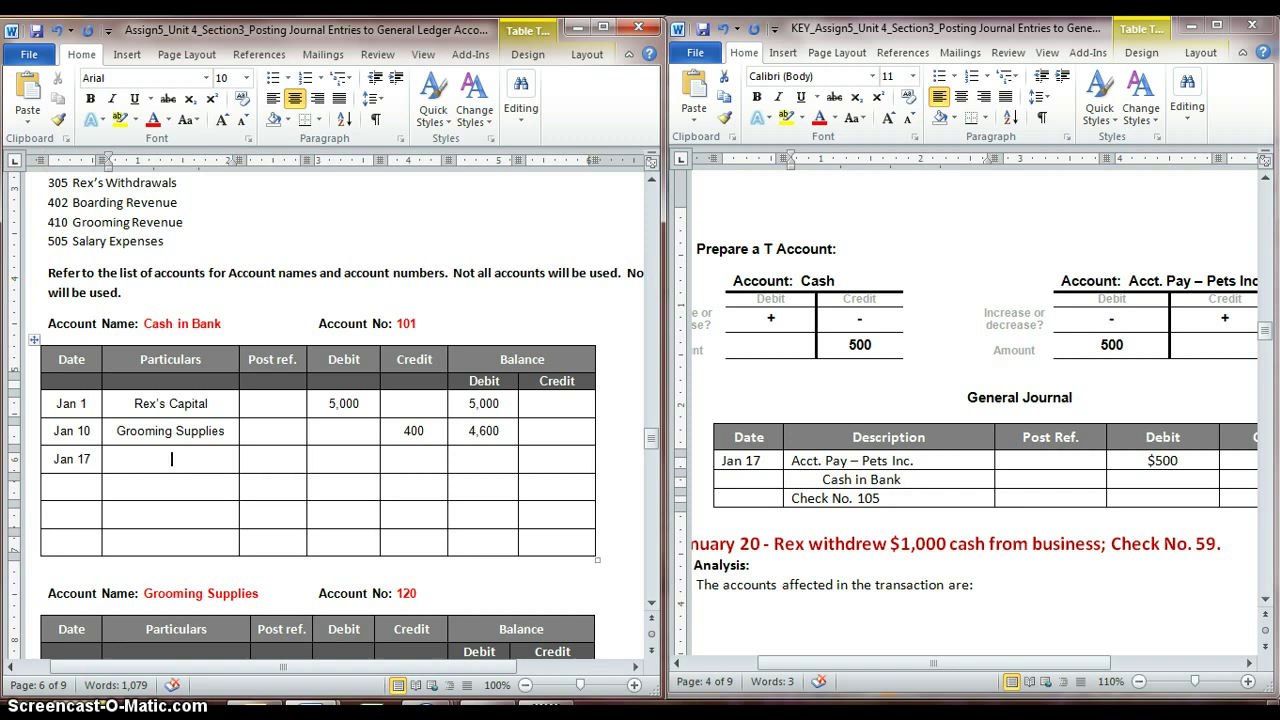
{"action": "type", "text": "Acct. Pay - Pet"}
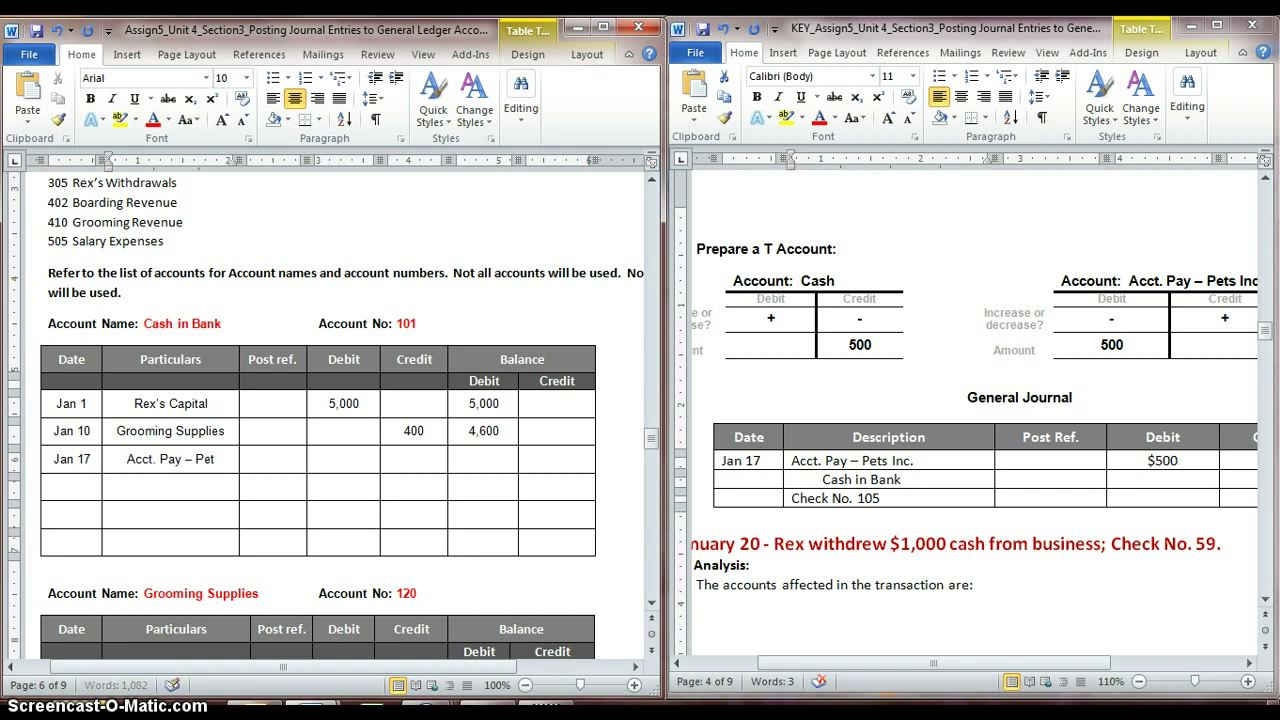
{"action": "type", "text": "s Inc."}
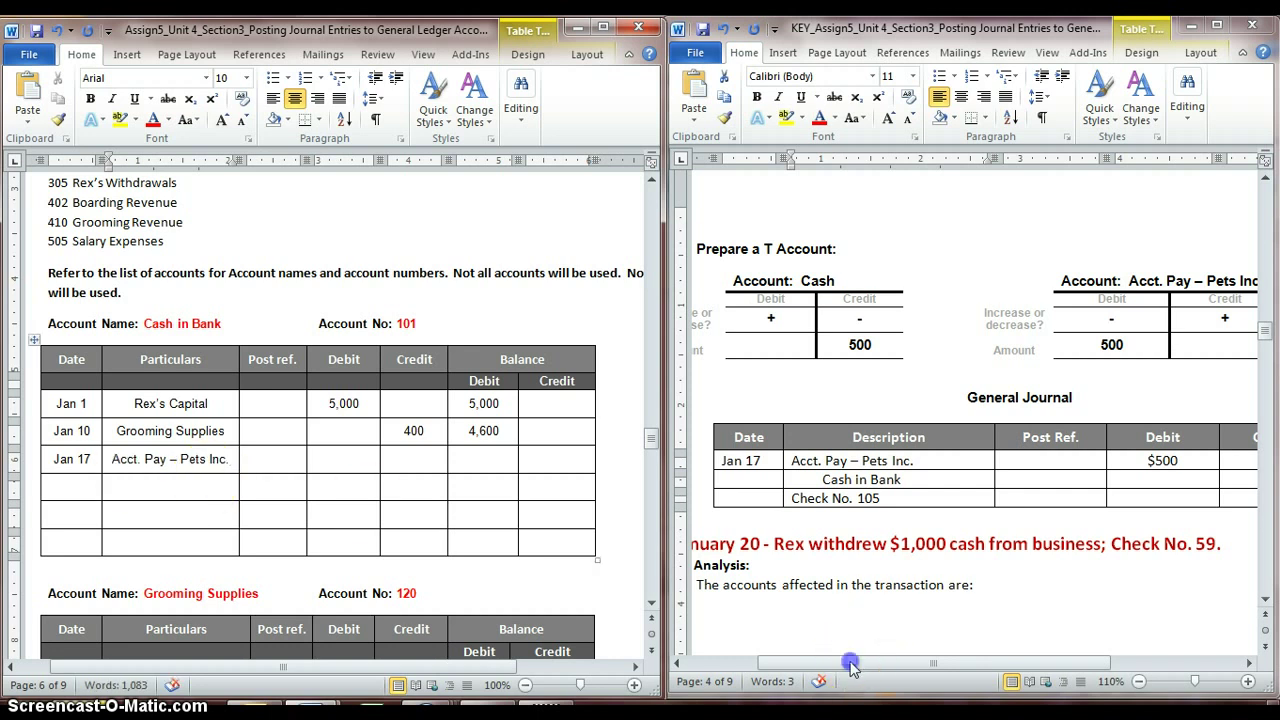
Post 500 to the Credit column of the Jan 17 row and enter 4,100 as its debit balance
{"action": "left_click_drag", "start_coordinate": [849, 664], "coordinate": [880, 672]}
{"action": "left_click", "coordinate": [415, 460]}
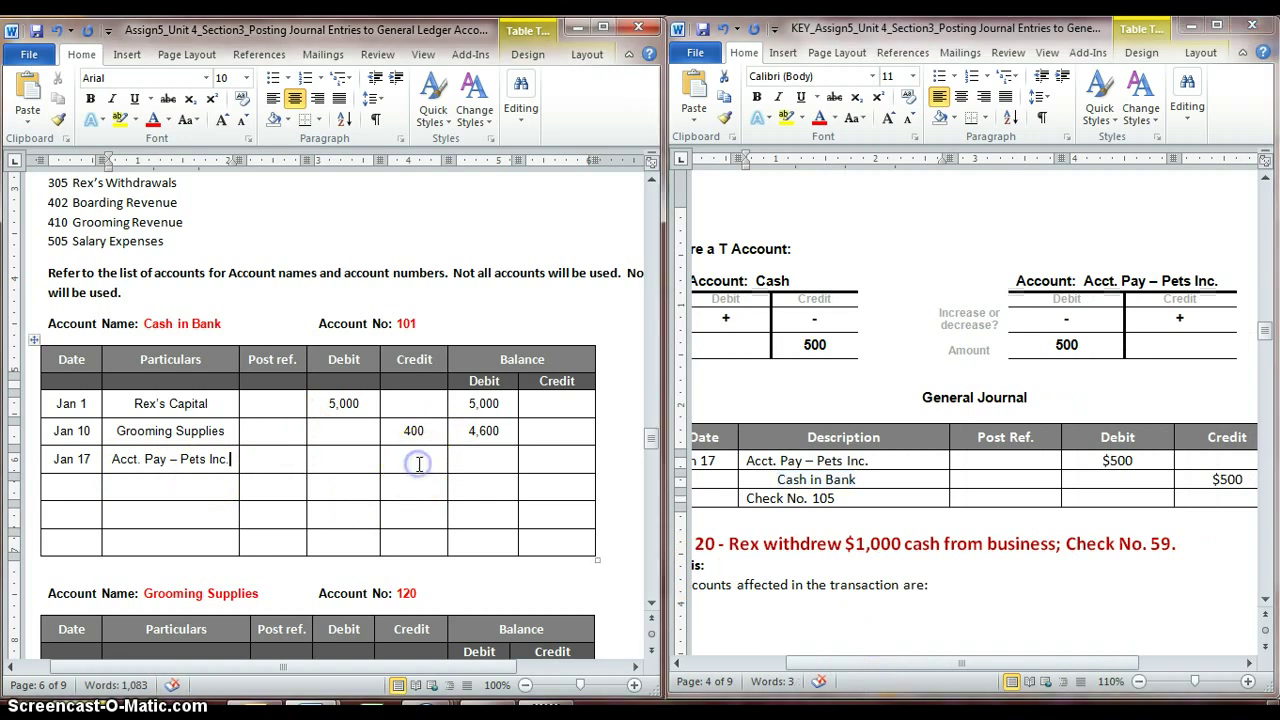
{"action": "type", "text": "500"}
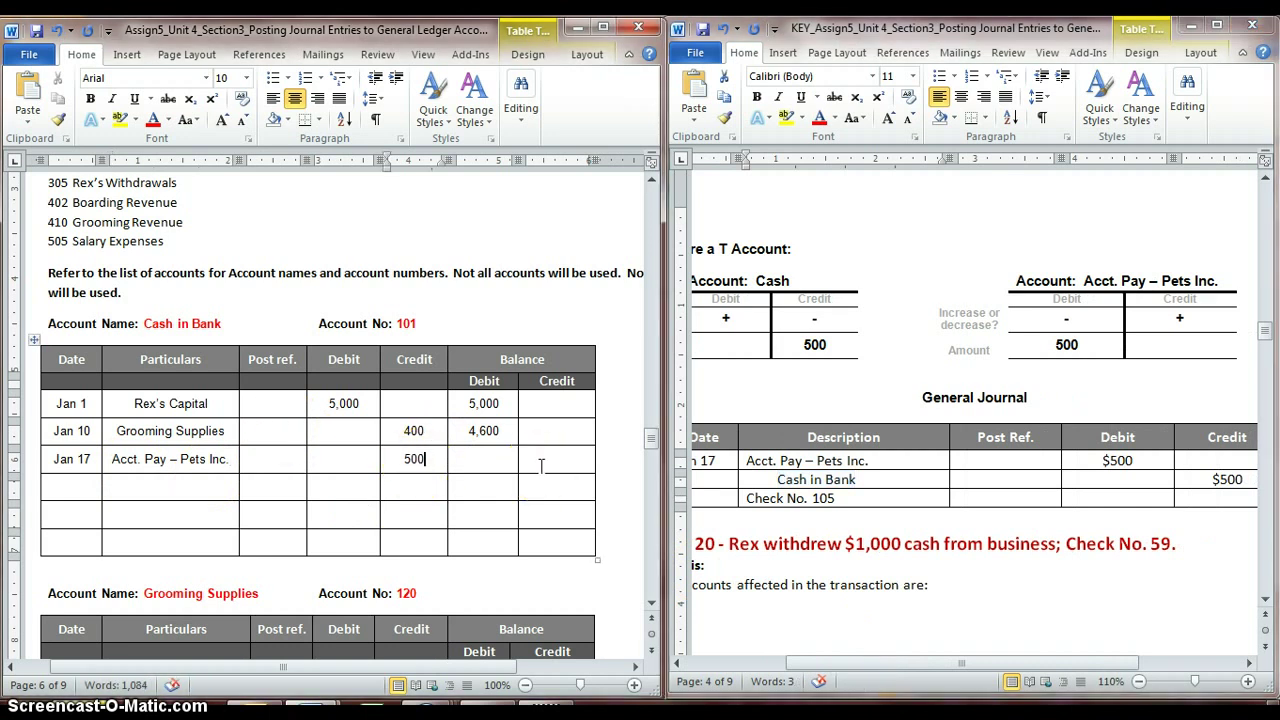
{"action": "left_click", "coordinate": [482, 462]}
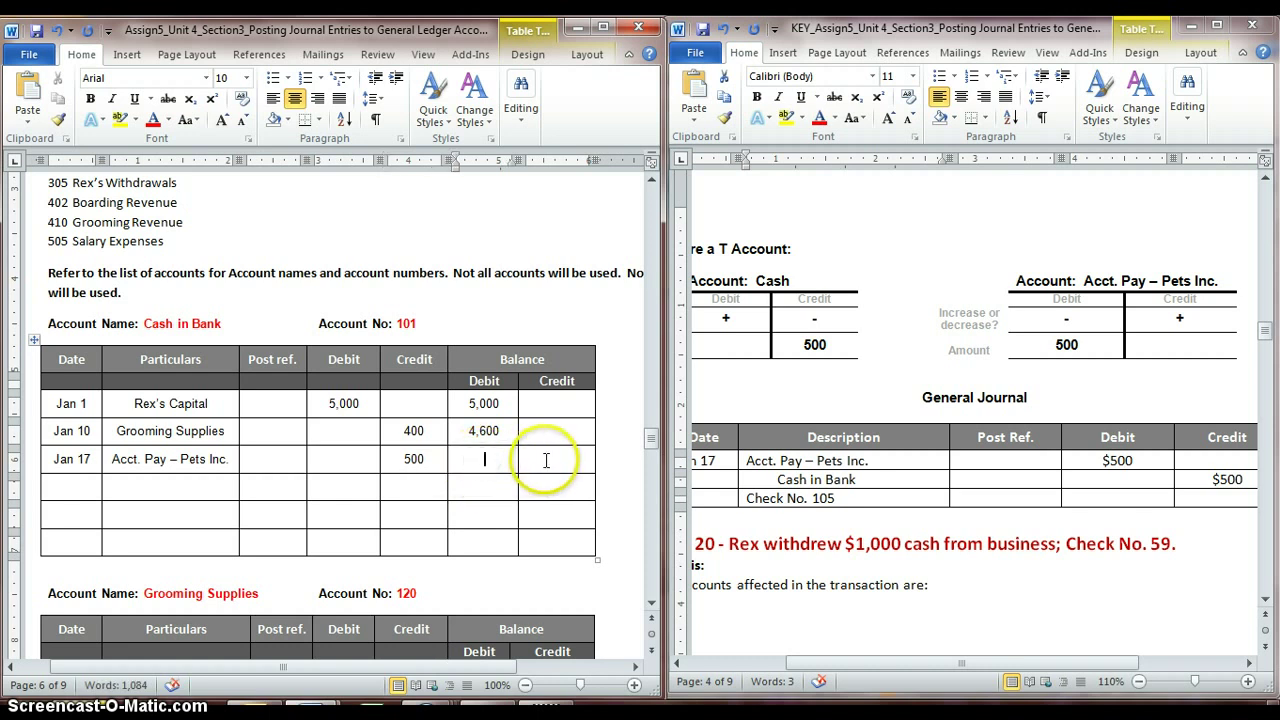
{"action": "type", "text": "4,1"}
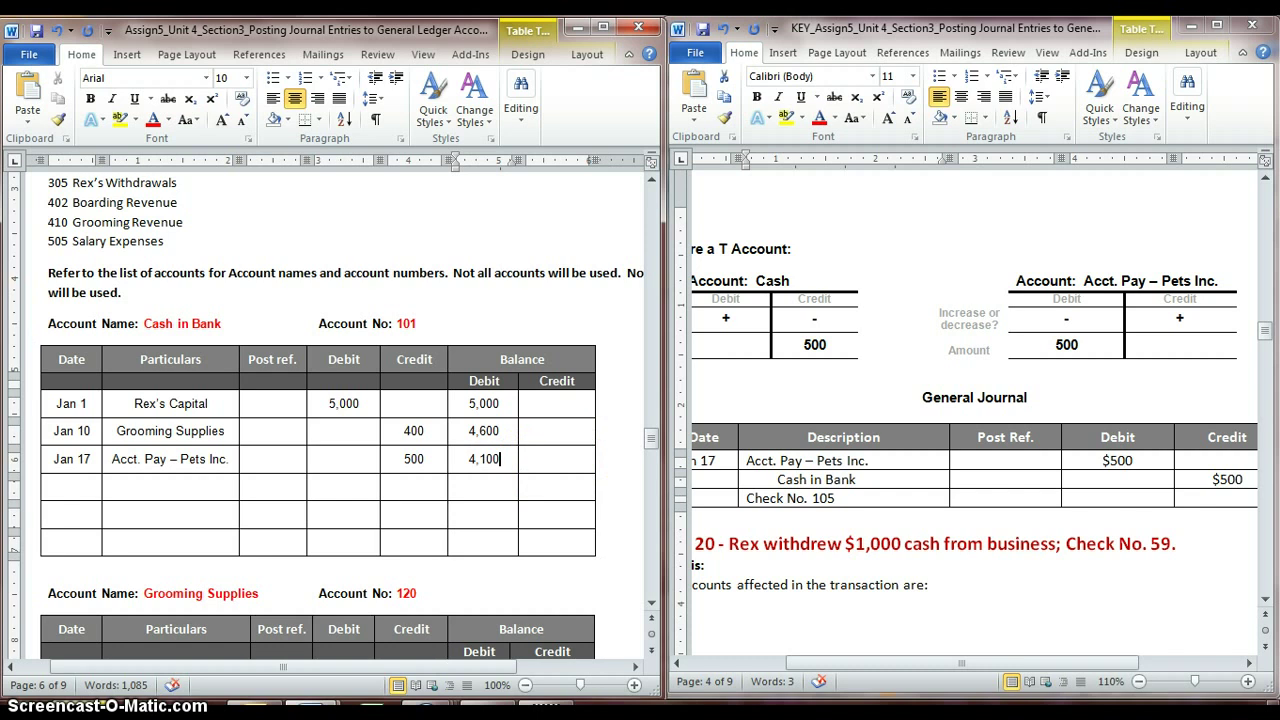
Find the following journal entry affecting Cash and start the ledger's fourth row with Jan 20 and Rex's Withdrawals
{"action": "triple_click", "coordinate": [872, 479]}
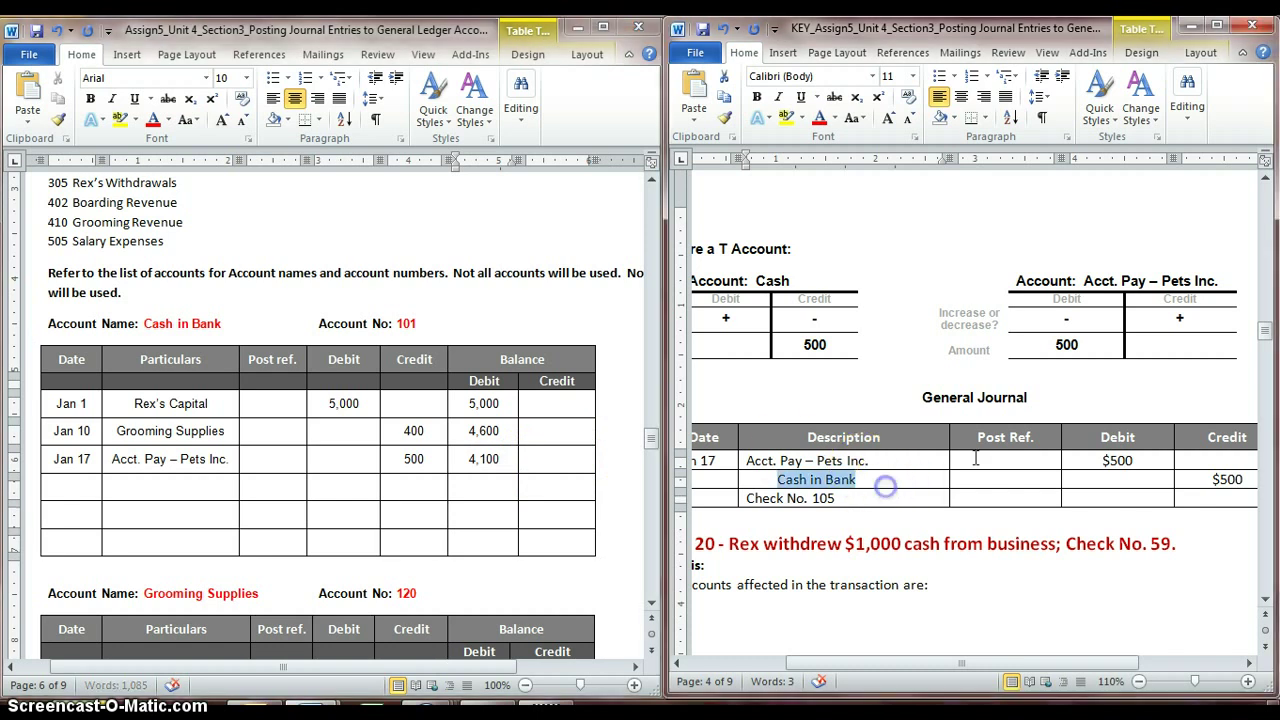
{"action": "left_click_drag", "start_coordinate": [1264, 331], "coordinate": [1265, 345]}
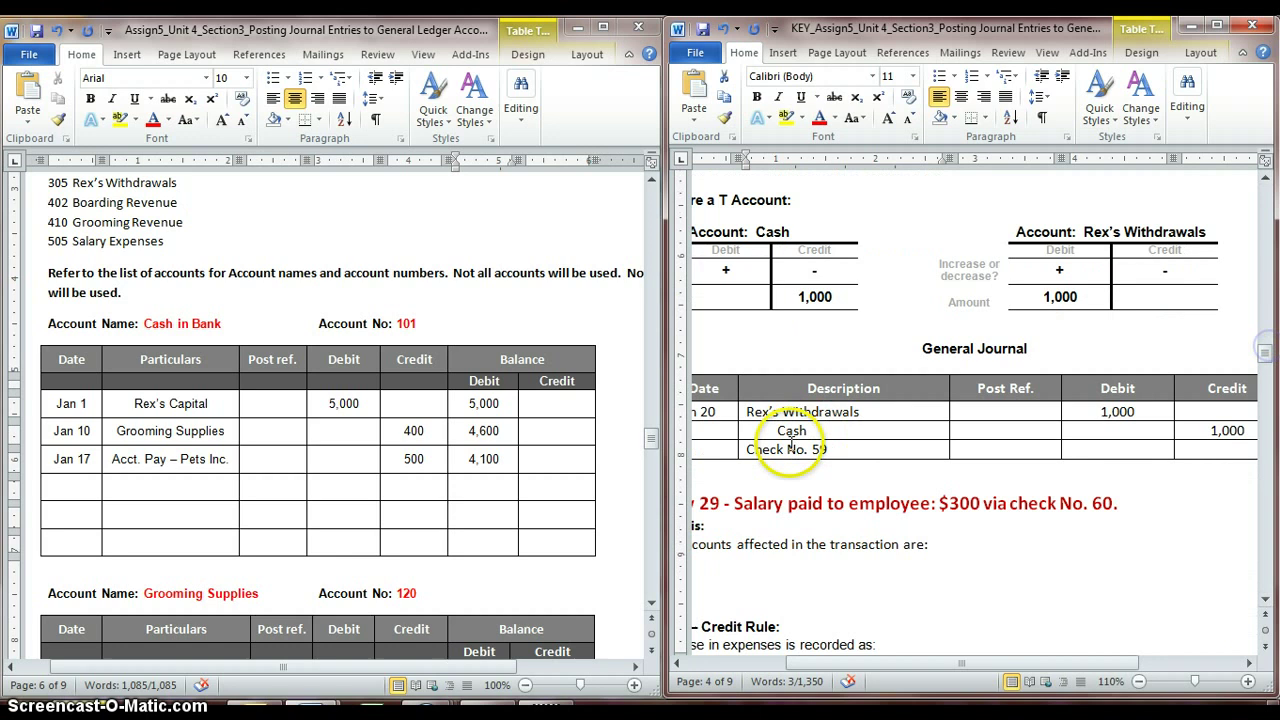
{"action": "left_click", "coordinate": [791, 431]}
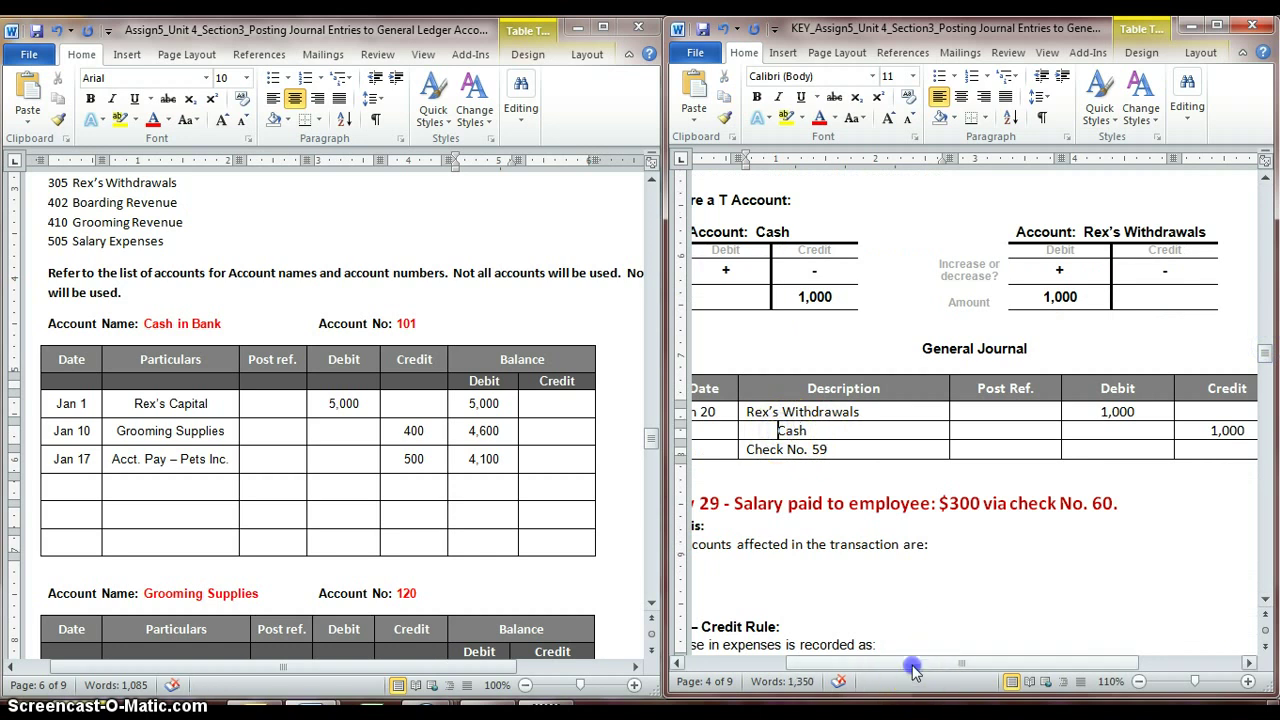
{"action": "left_click_drag", "start_coordinate": [914, 672], "coordinate": [906, 671]}
{"action": "left_click", "coordinate": [92, 484]}
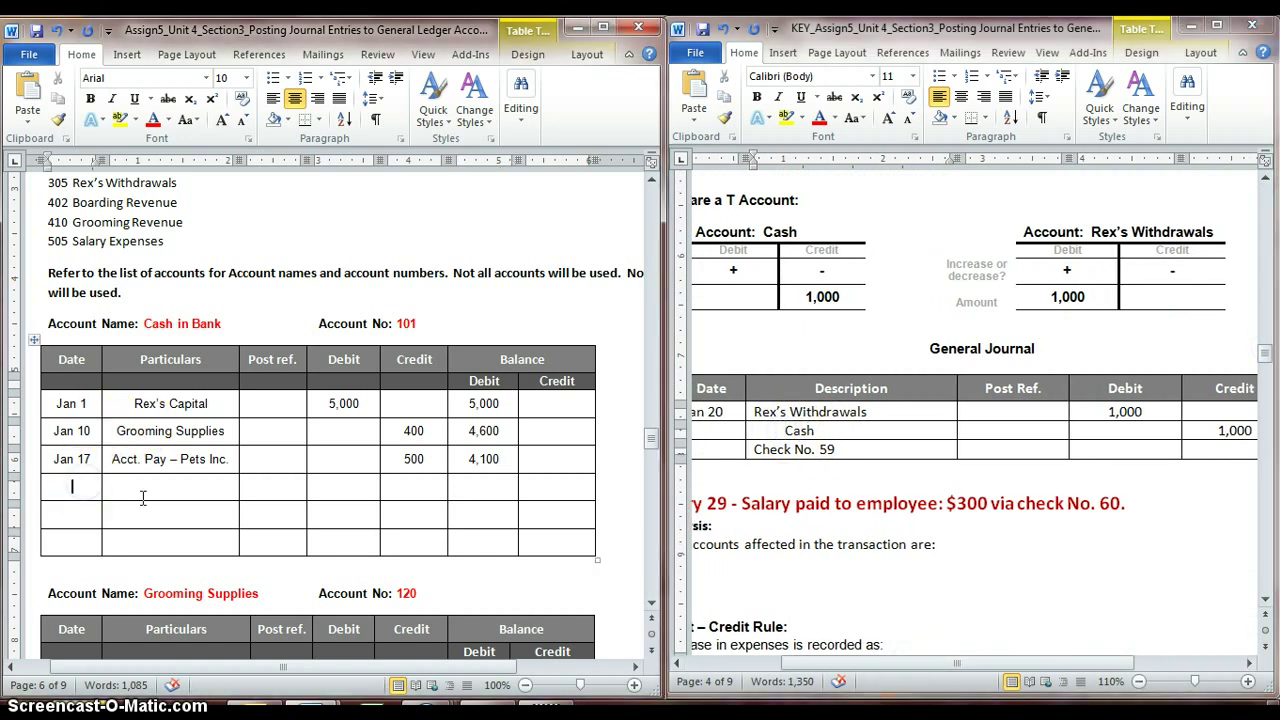
{"action": "type", "text": "Jan 20"}
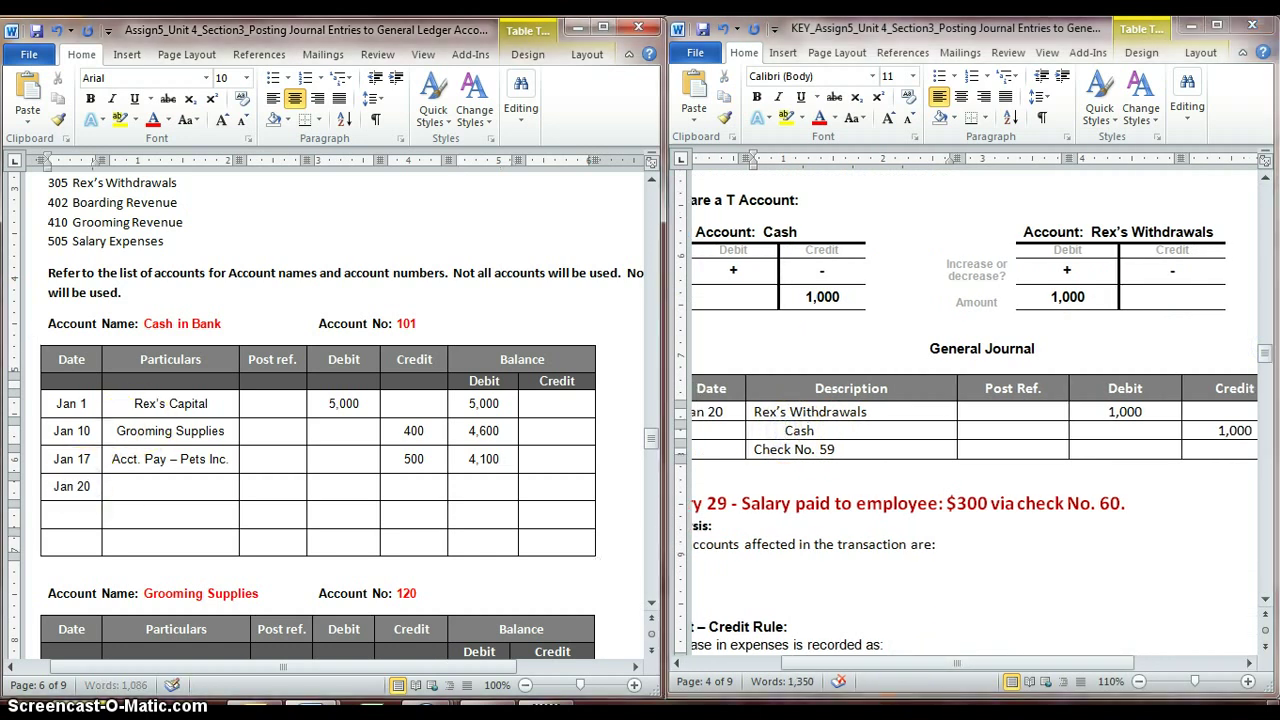
{"action": "left_click", "coordinate": [146, 497]}
{"action": "type", "text": "Rex's Withdr"}
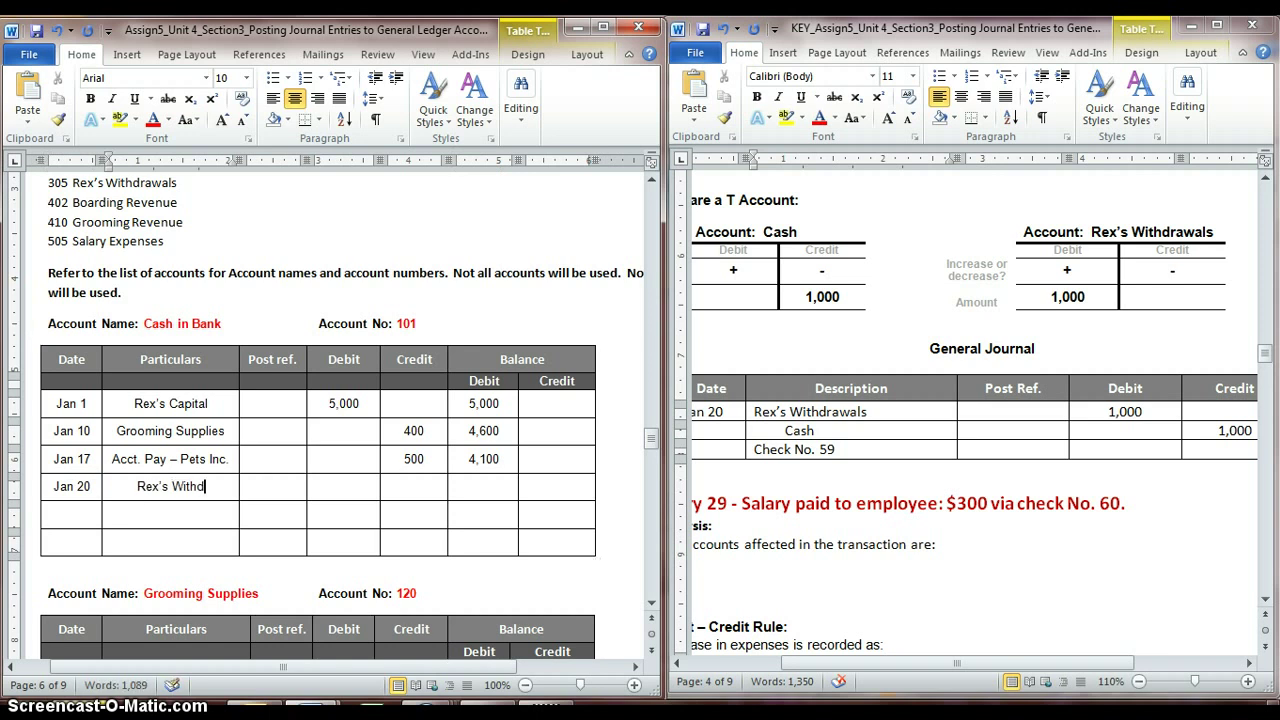
{"action": "type", "text": "awals"}
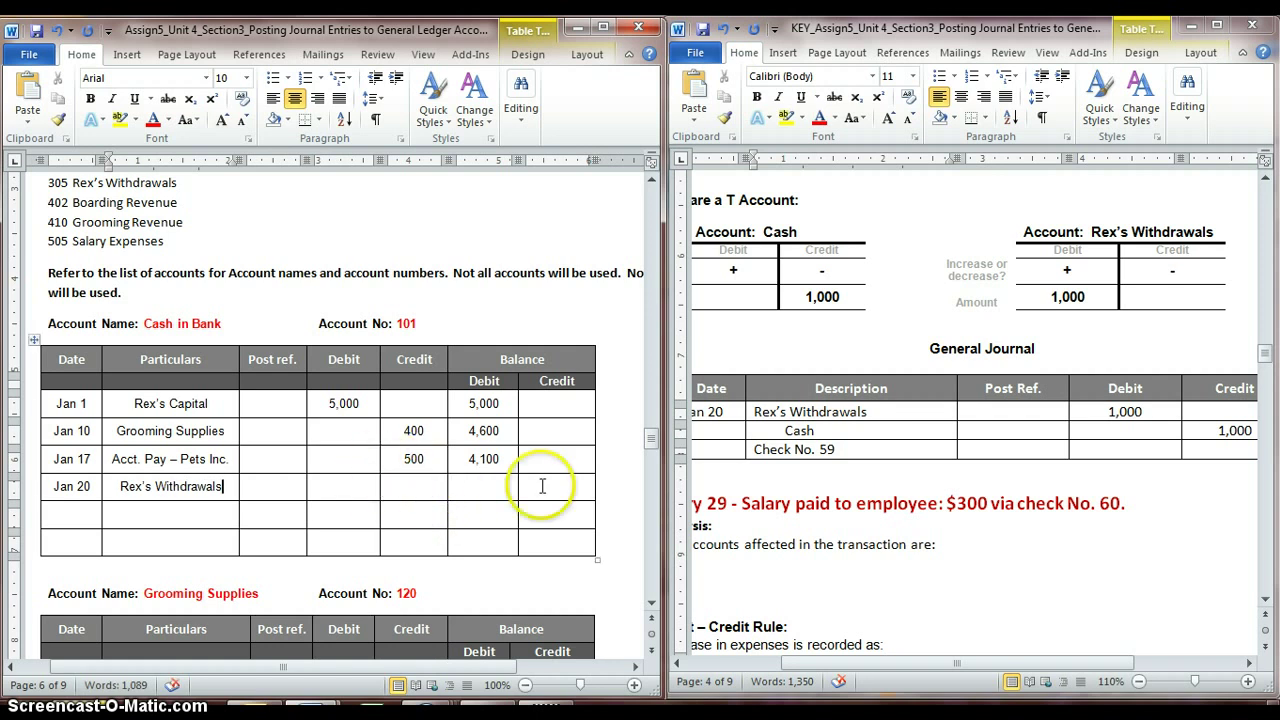
Post 1,000 to the Credit column of the Jan 20 row and enter 3,100 as its debit balance
{"action": "left_click_drag", "start_coordinate": [782, 432], "coordinate": [1195, 430]}
{"action": "left_click", "coordinate": [423, 487]}
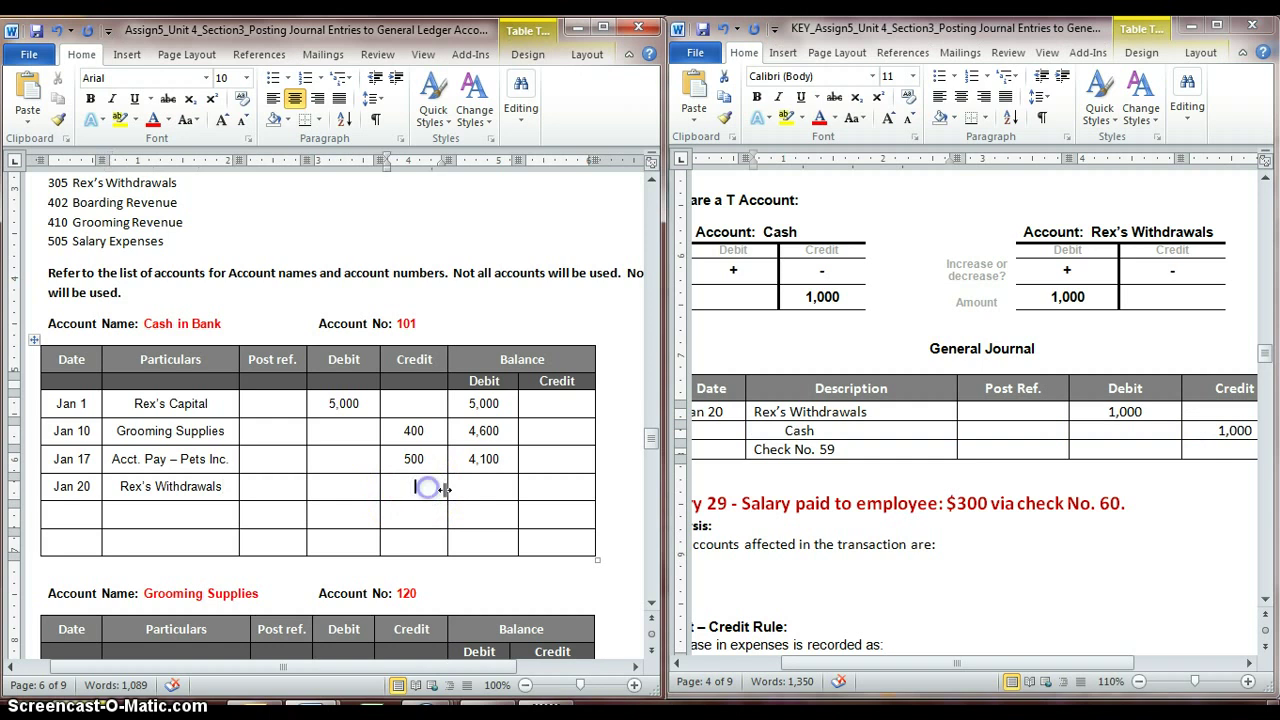
{"action": "type", "text": "1,000"}
{"action": "left_click", "coordinate": [503, 486]}
{"action": "type", "text": "3,100"}
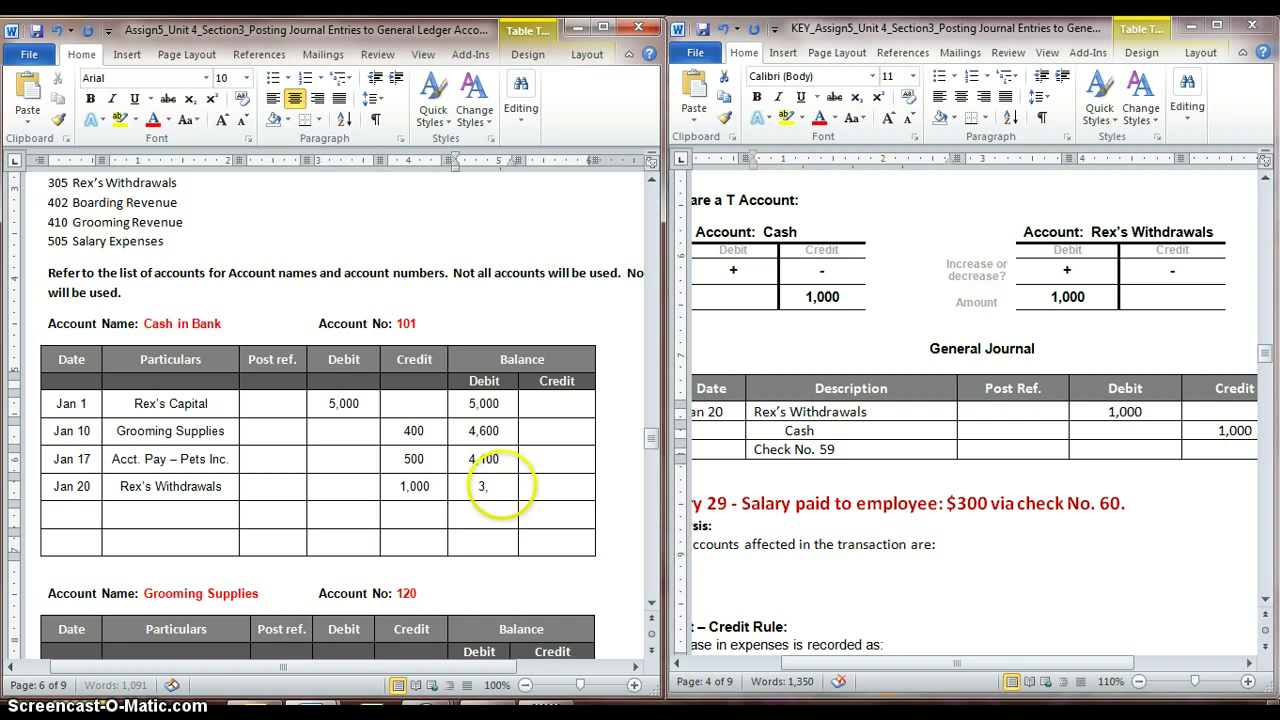
{"action": "left_click", "coordinate": [469, 404]}
{"action": "left_click_drag", "start_coordinate": [483, 430], "coordinate": [496, 484]}
{"action": "left_click", "coordinate": [497, 485]}
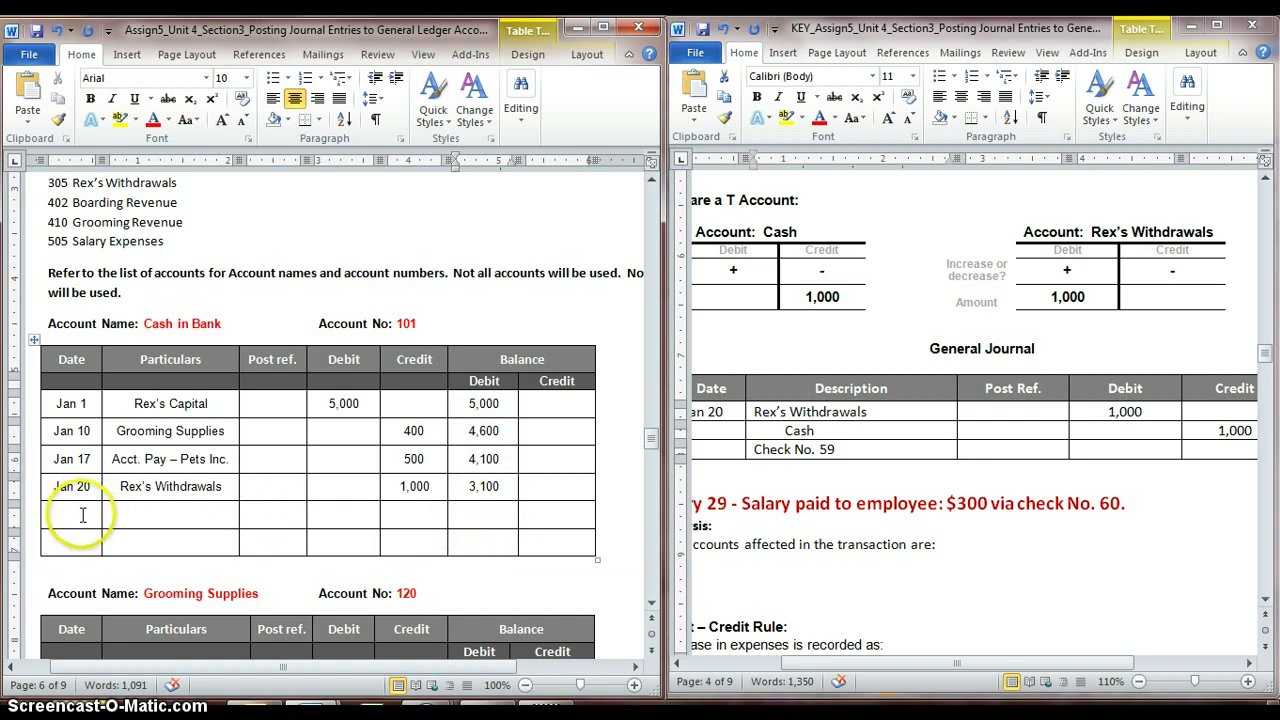
Find the next journal entry affecting Cash and fill the ledger's fifth row with Jan 29, Salary Expenses, credit 300 and debit balance 2,800
{"action": "left_click_drag", "start_coordinate": [893, 430], "coordinate": [894, 449]}
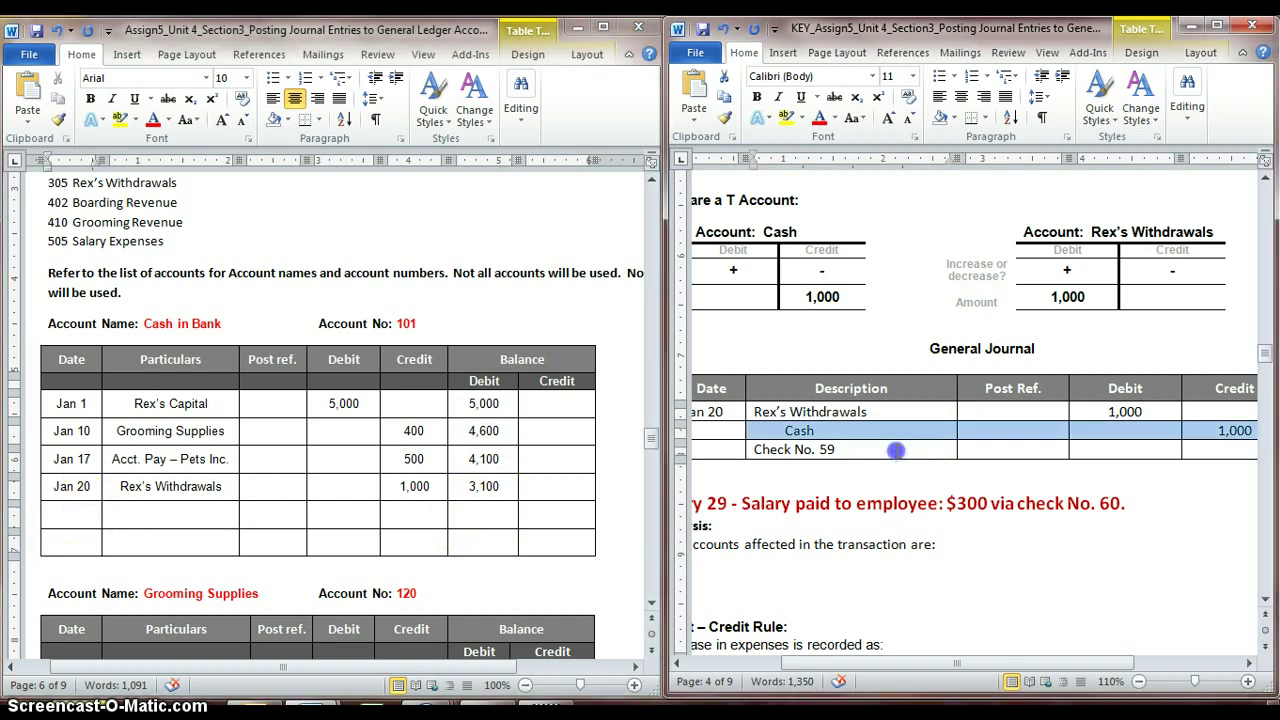
{"action": "scroll", "coordinate": [894, 449], "scroll_direction": "down", "scroll_amount": 6}
{"action": "scroll", "coordinate": [897, 459], "scroll_direction": "down", "scroll_amount": 5}
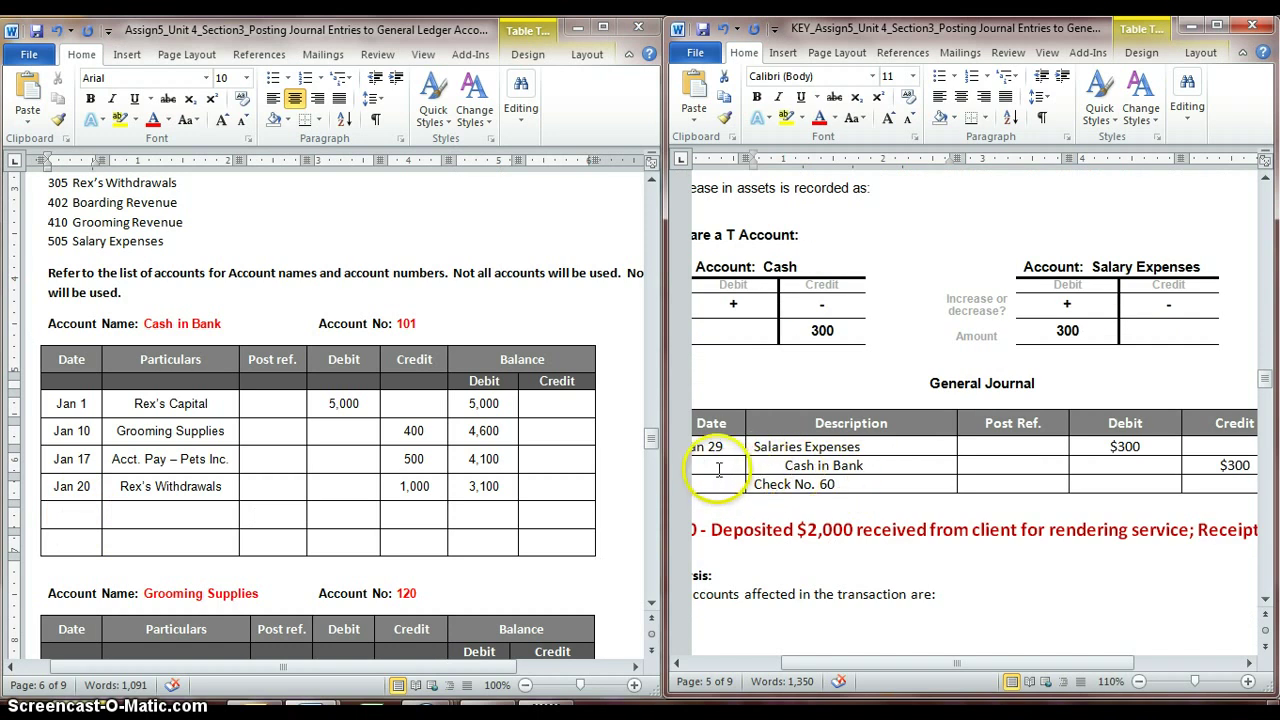
{"action": "left_click", "coordinate": [75, 512]}
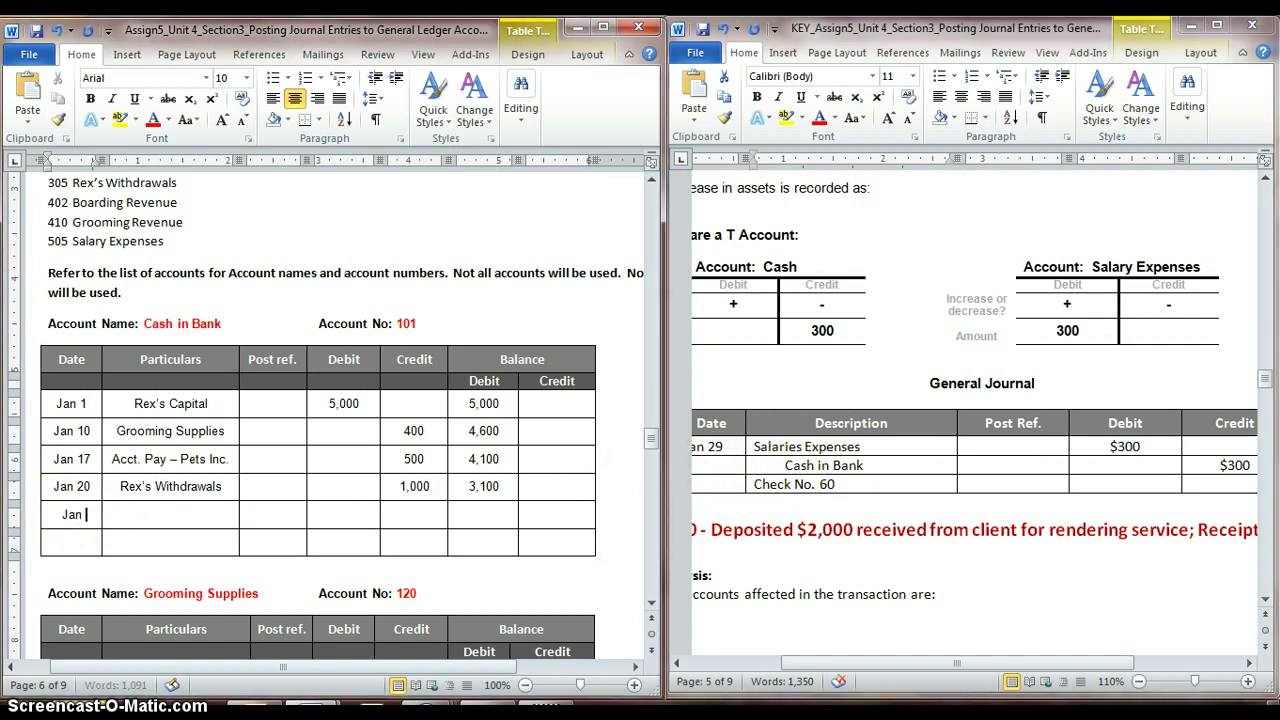
{"action": "left_click", "coordinate": [128, 514]}
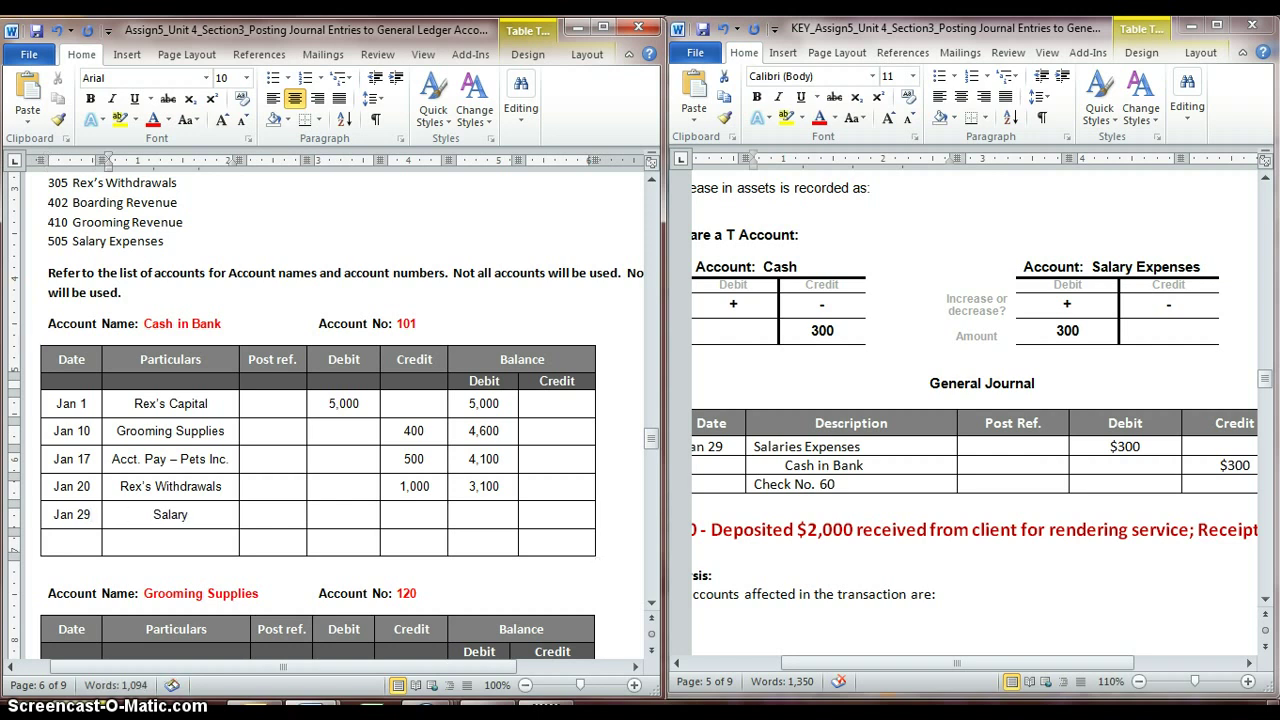
{"action": "type", "text": "Salary Expenses"}
{"action": "key", "text": "Tab"}
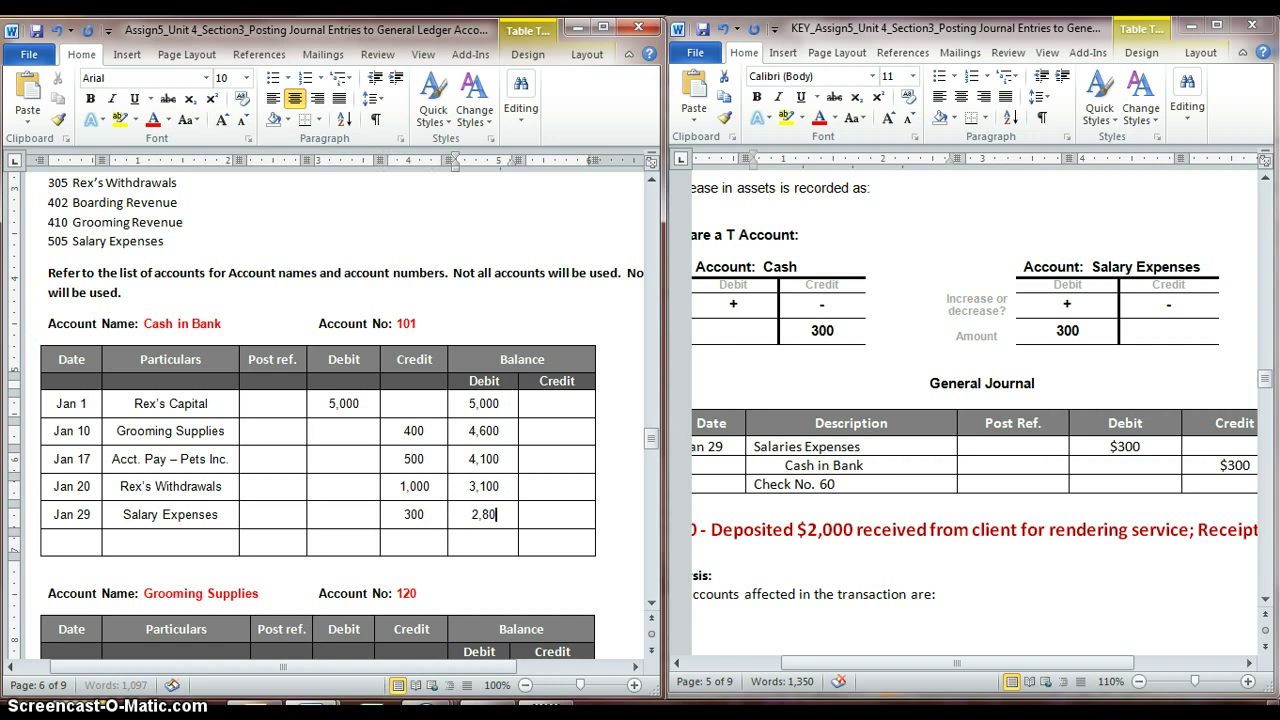
Find the following journal entry affecting Cash in Bank and start the ledger's last row with Jan 30 and Grooming Revenue
{"action": "left_click", "coordinate": [71, 543]}
{"action": "left_click", "coordinate": [988, 501]}
{"action": "scroll", "coordinate": [988, 501], "scroll_direction": "down", "scroll_amount": 10}
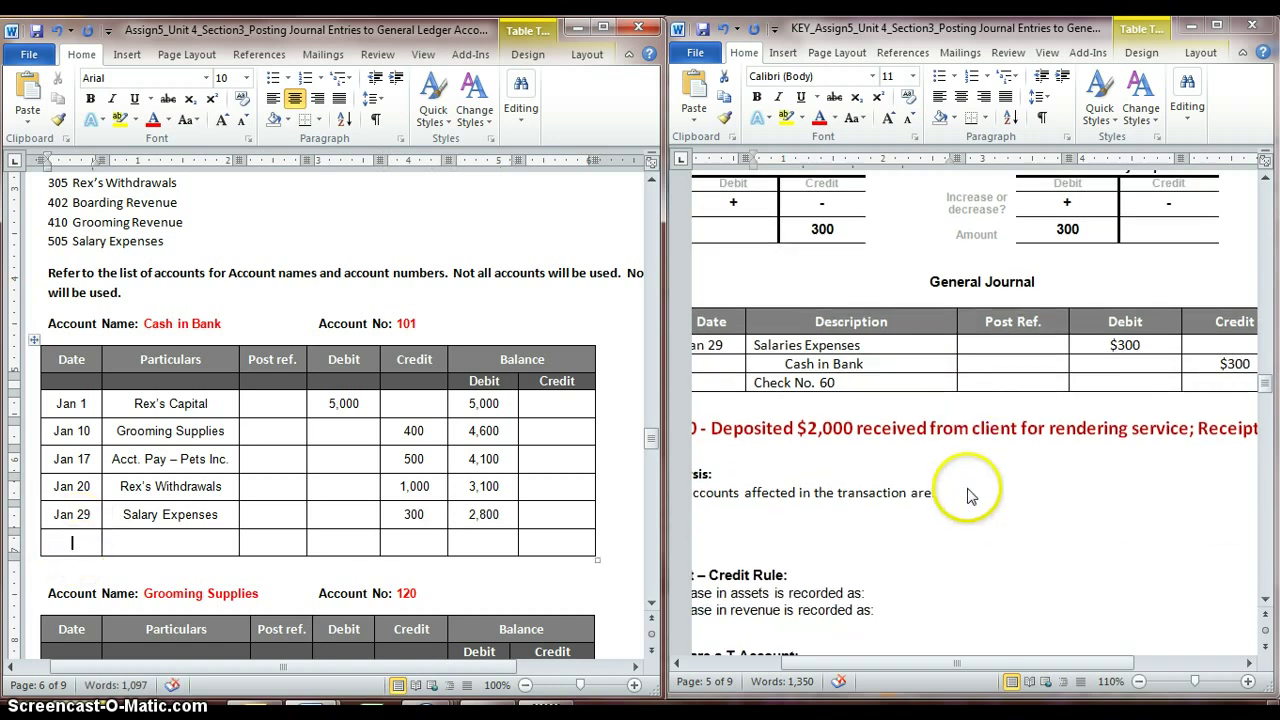
{"action": "scroll", "coordinate": [970, 488], "scroll_direction": "down", "scroll_amount": 1}
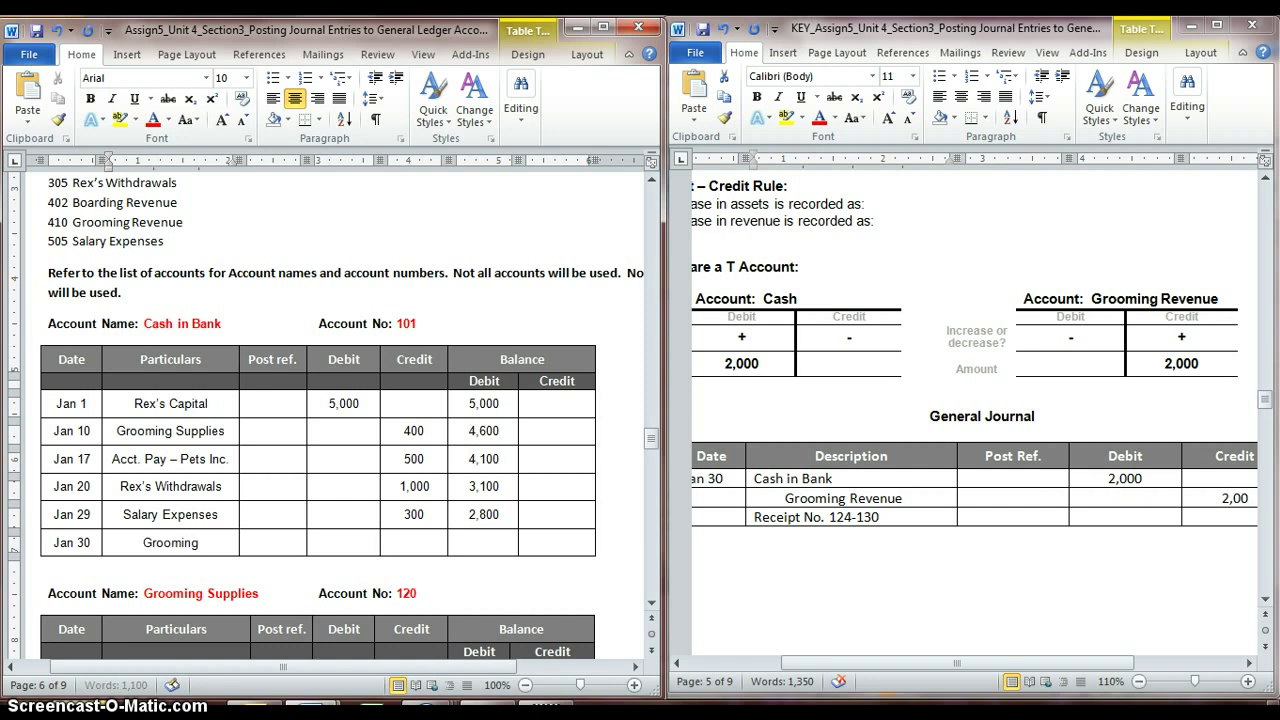
{"action": "type", "text": "venue"}
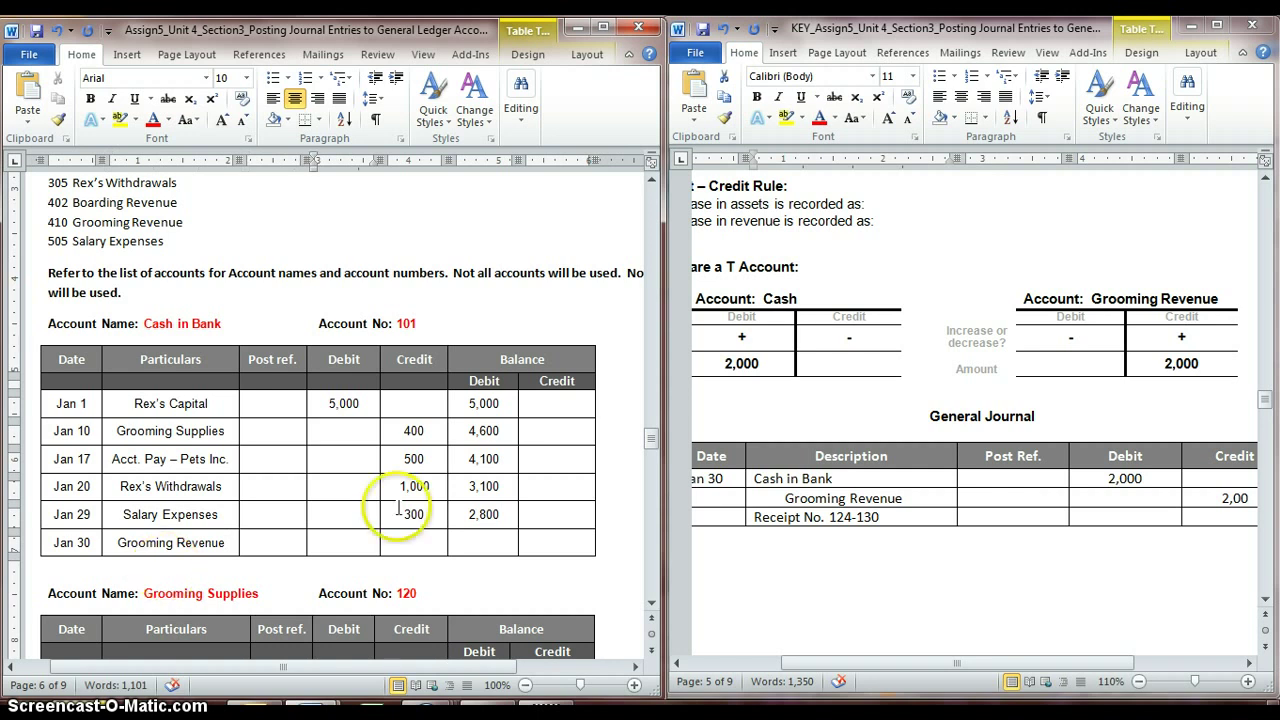
Post 2,000 to the Debit column of the Jan 30 row and enter 4,800 in bold as its debit balance
{"action": "left_click", "coordinate": [808, 484]}
{"action": "left_click_drag", "start_coordinate": [782, 480], "coordinate": [1095, 478]}
{"action": "left_click", "coordinate": [357, 545]}
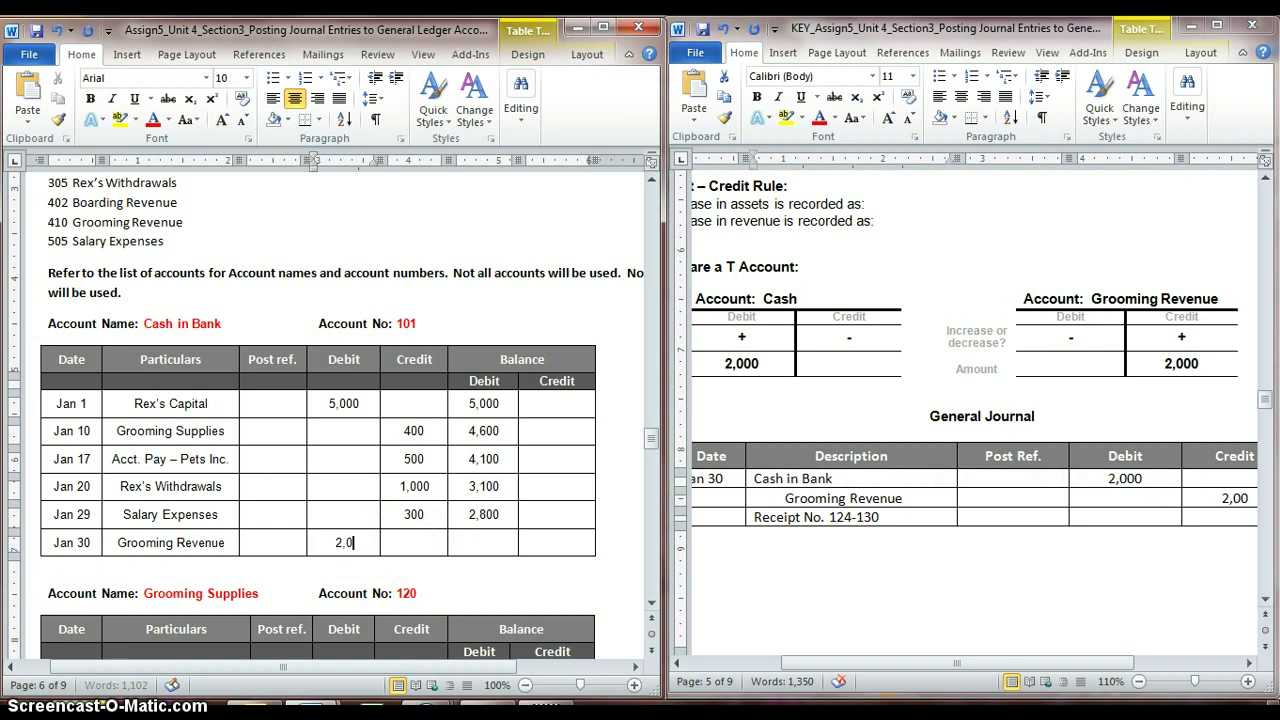
{"action": "left_click", "coordinate": [494, 542]}
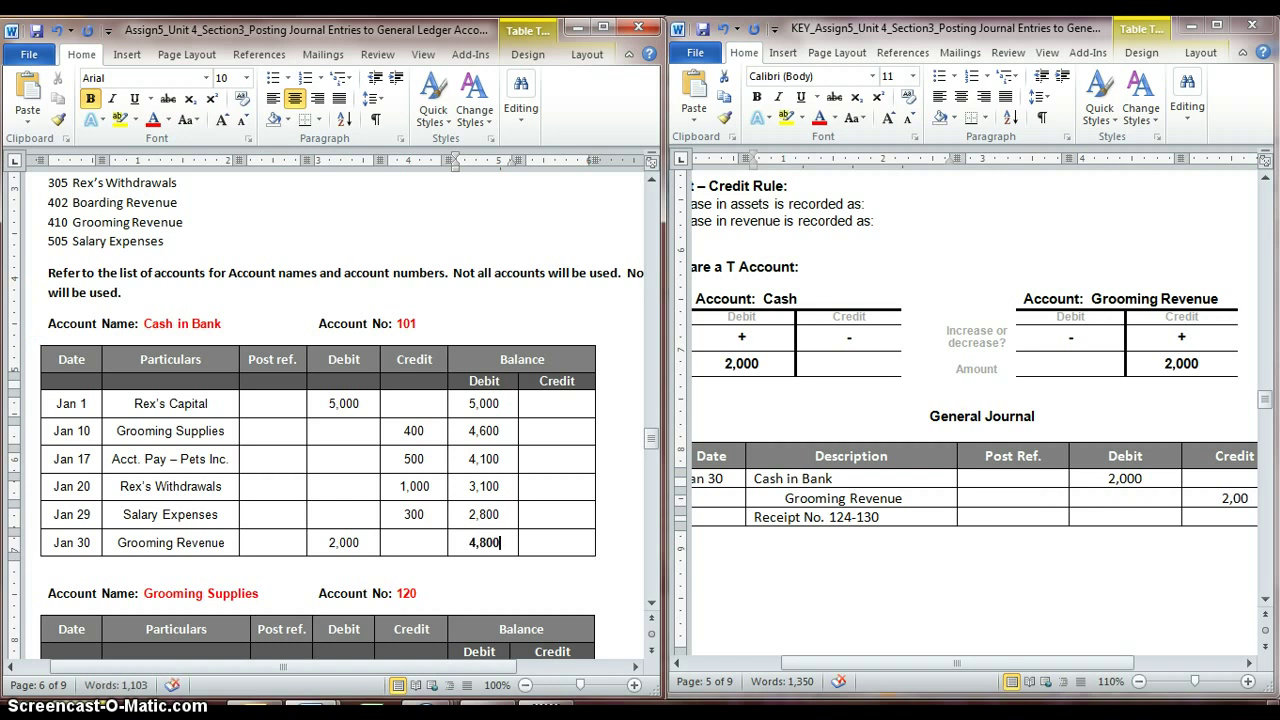
{"action": "left_click_drag", "start_coordinate": [52, 542], "coordinate": [86, 542]}
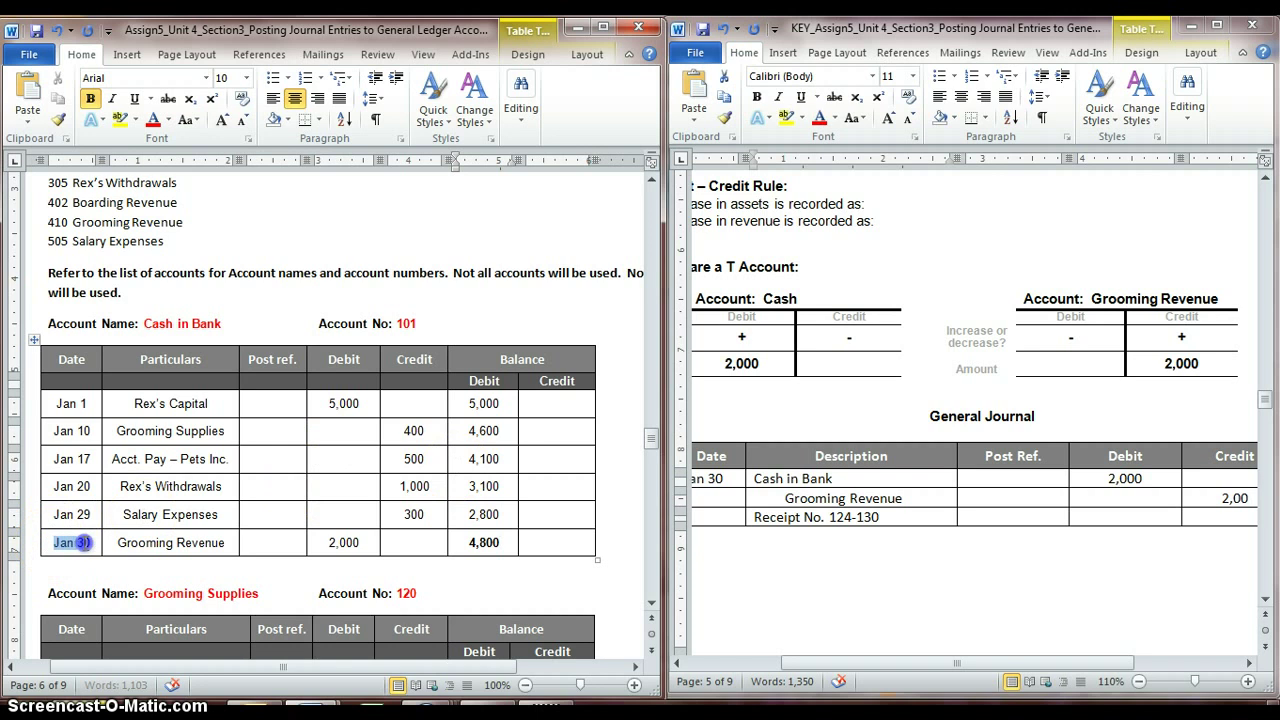
{"action": "left_click", "coordinate": [500, 542]}
{"action": "double_click", "coordinate": [500, 542]}
{"action": "left_click", "coordinate": [478, 538]}
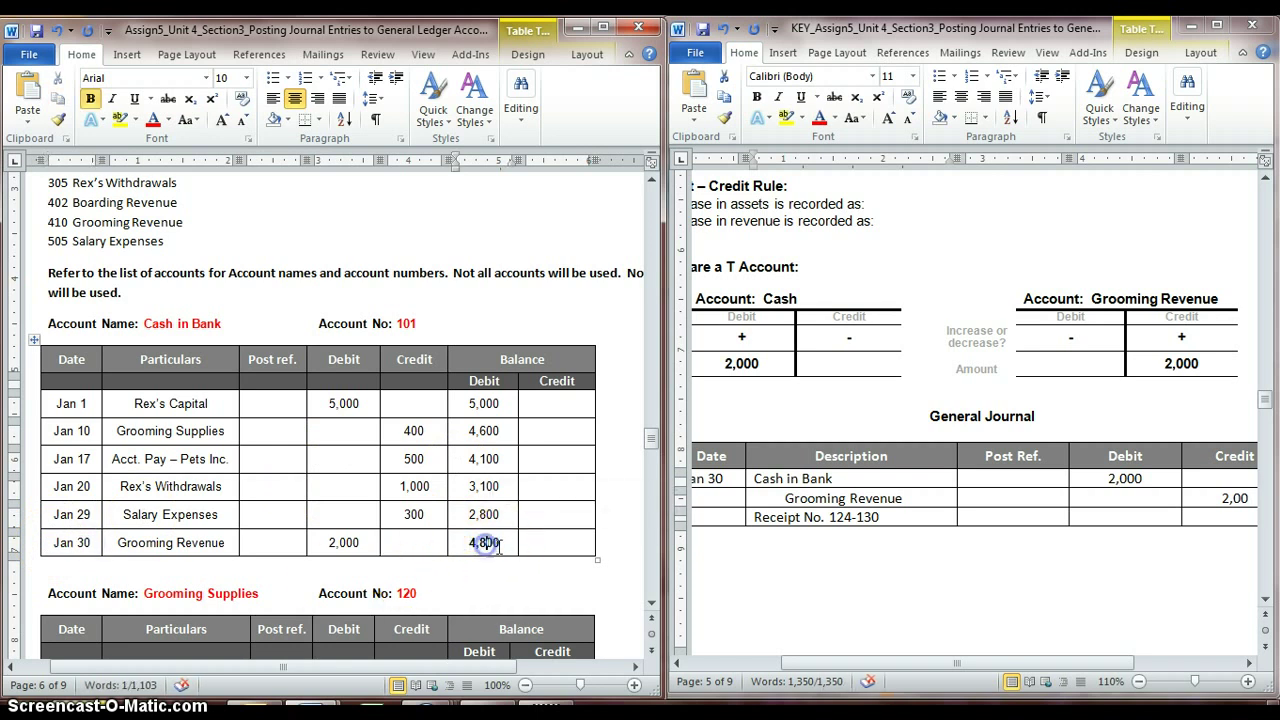
{"action": "left_click_drag", "start_coordinate": [478, 542], "coordinate": [502, 546]}
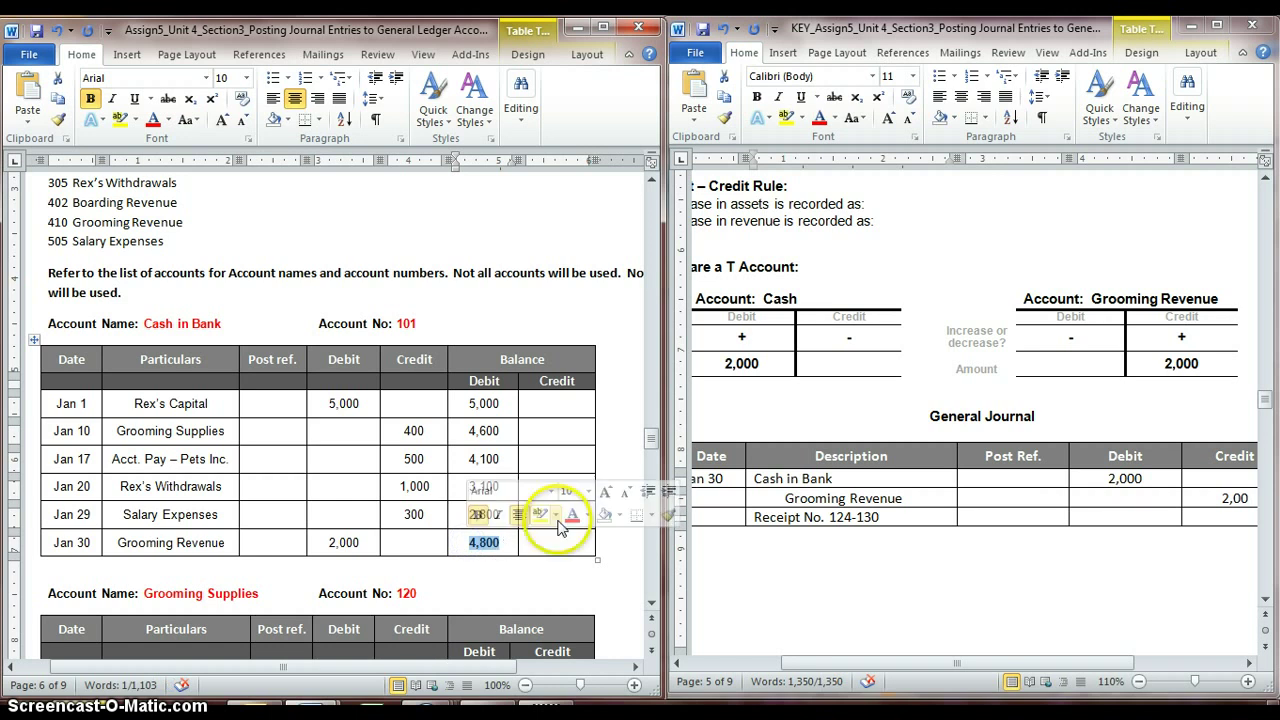
Find the journal entry affecting Grooming Supplies and start that account's ledger with Jan 10 and Cash in Bank
{"action": "left_click_drag", "start_coordinate": [651, 446], "coordinate": [651, 456]}
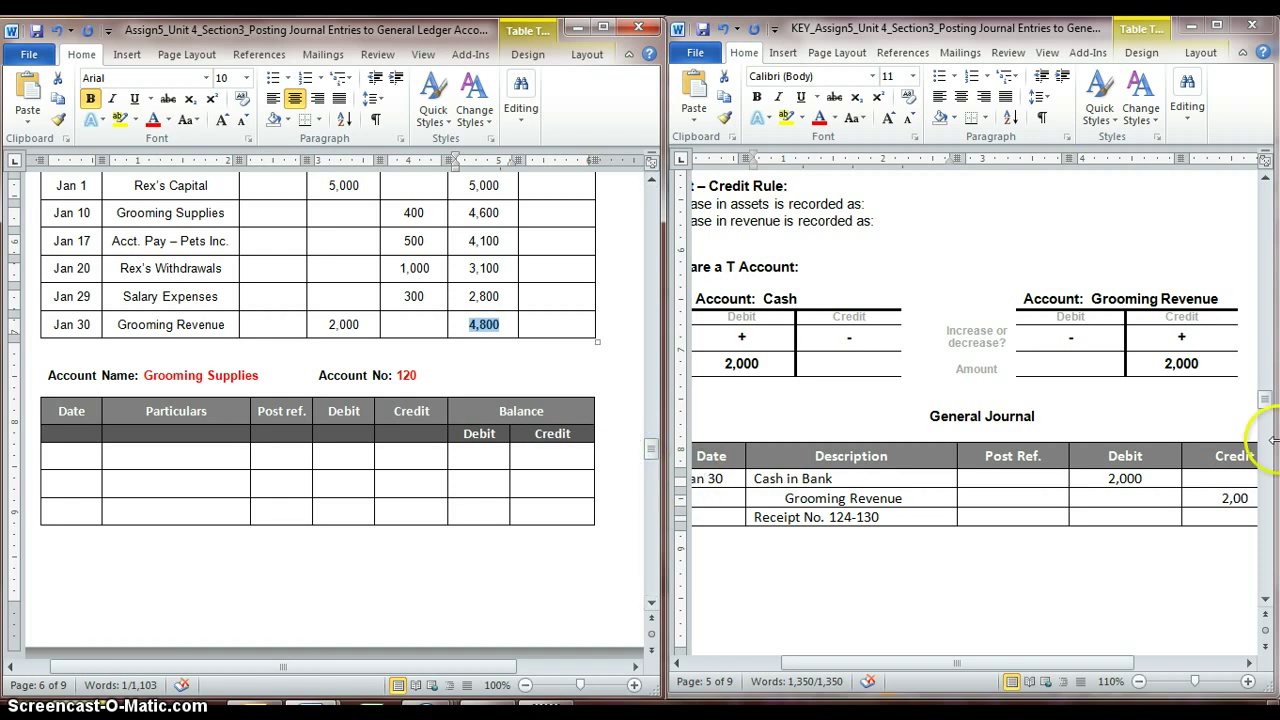
{"action": "left_click_drag", "start_coordinate": [1266, 402], "coordinate": [1256, 227]}
{"action": "left_click", "coordinate": [180, 376]}
{"action": "left_click_drag", "start_coordinate": [144, 376], "coordinate": [258, 376]}
{"action": "left_click", "coordinate": [186, 458]}
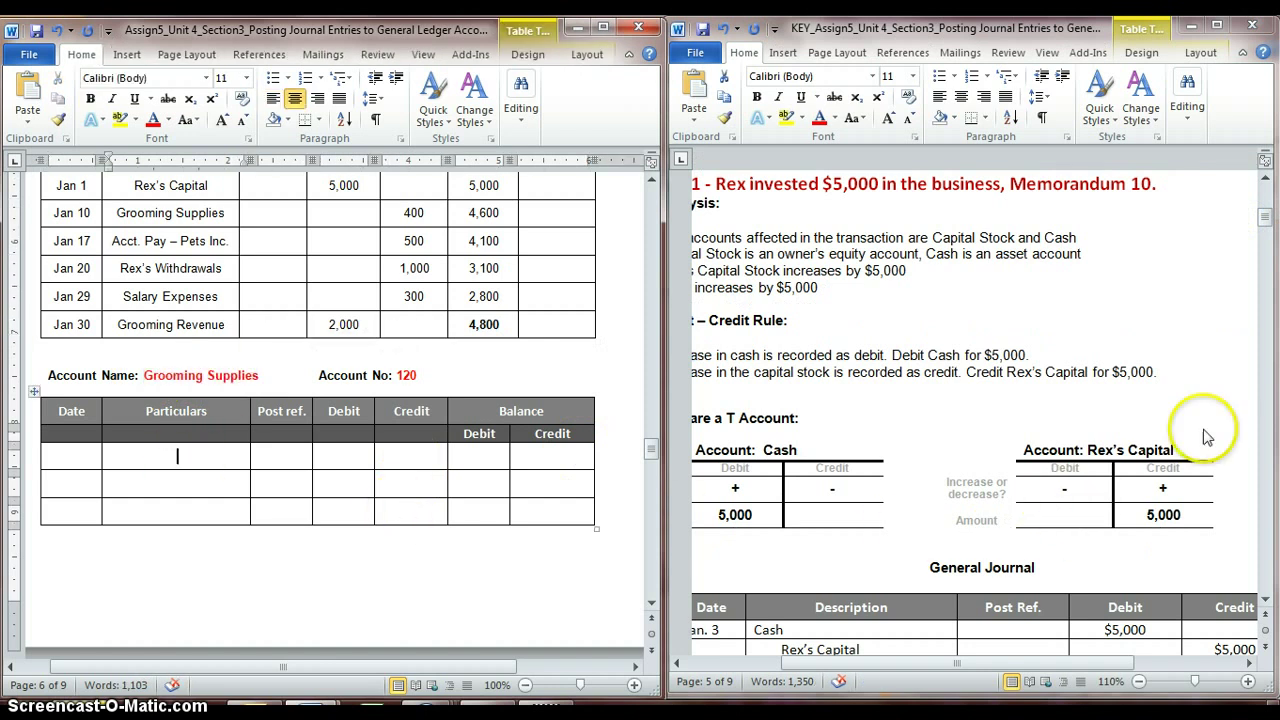
{"action": "left_click_drag", "start_coordinate": [1263, 226], "coordinate": [1263, 292]}
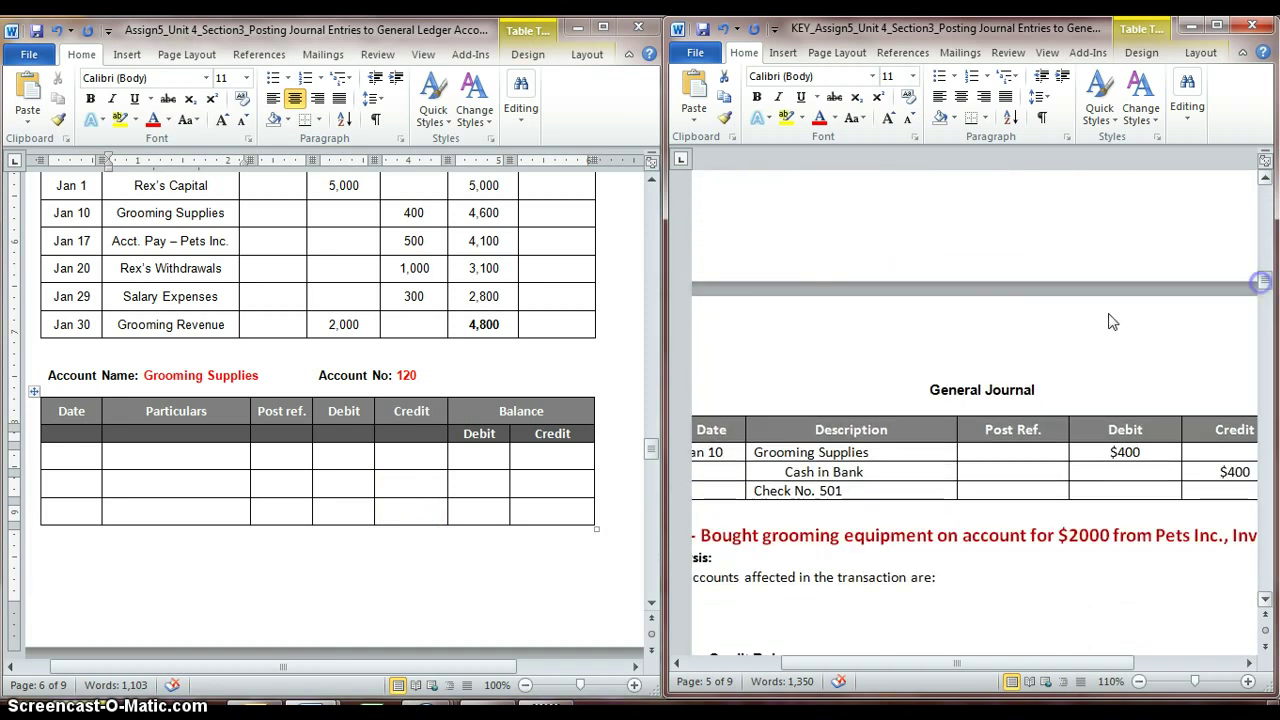
{"action": "left_click", "coordinate": [718, 455]}
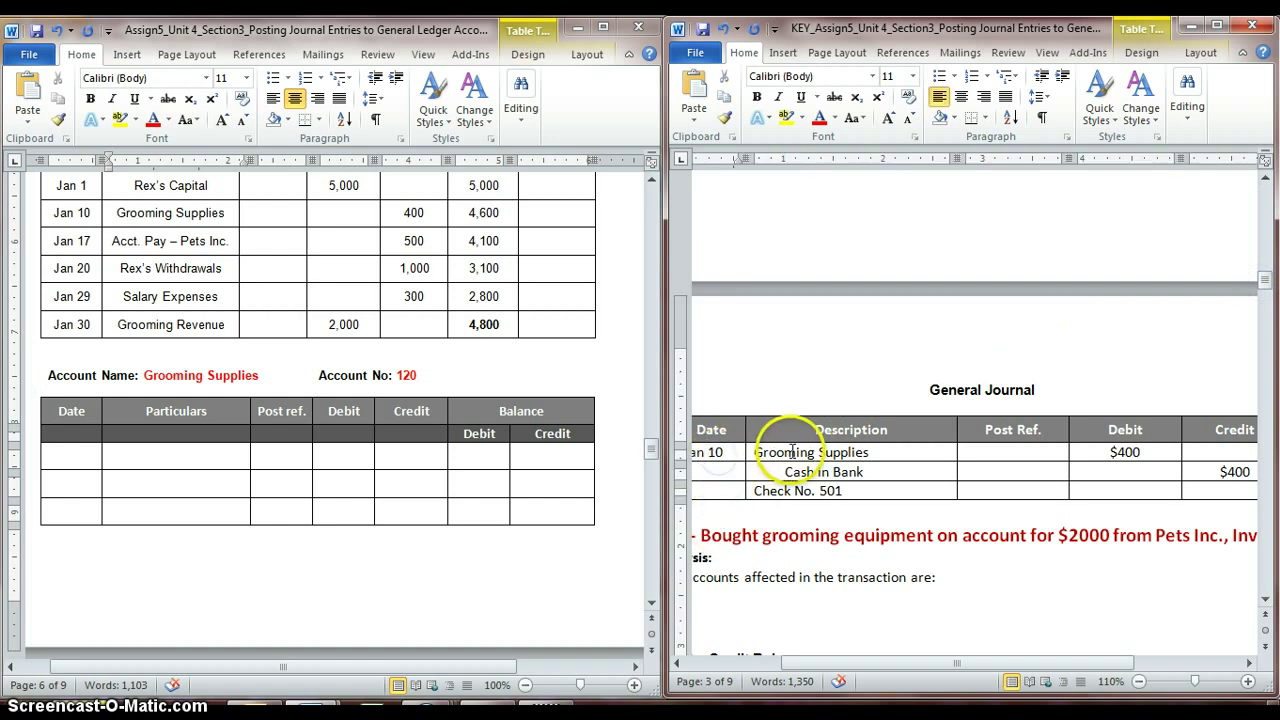
{"action": "left_click", "coordinate": [73, 465]}
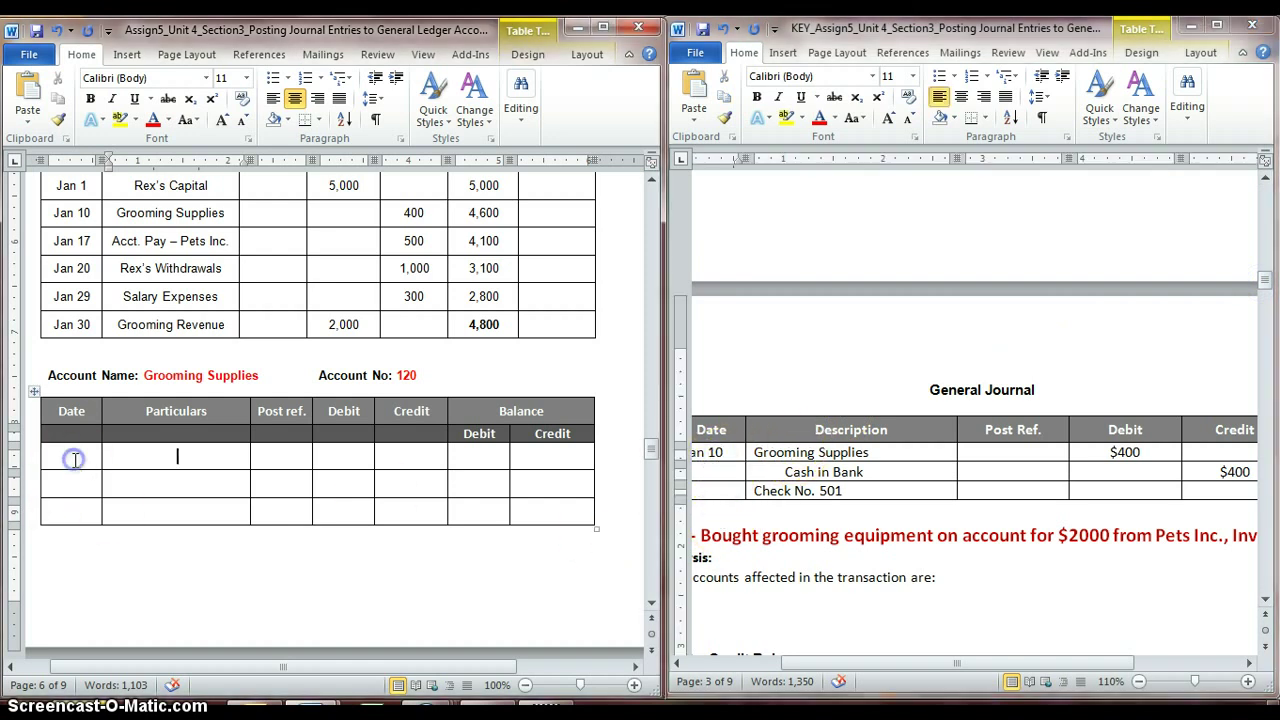
{"action": "type", "text": "Jan 10"}
{"action": "key", "text": "Tab"}
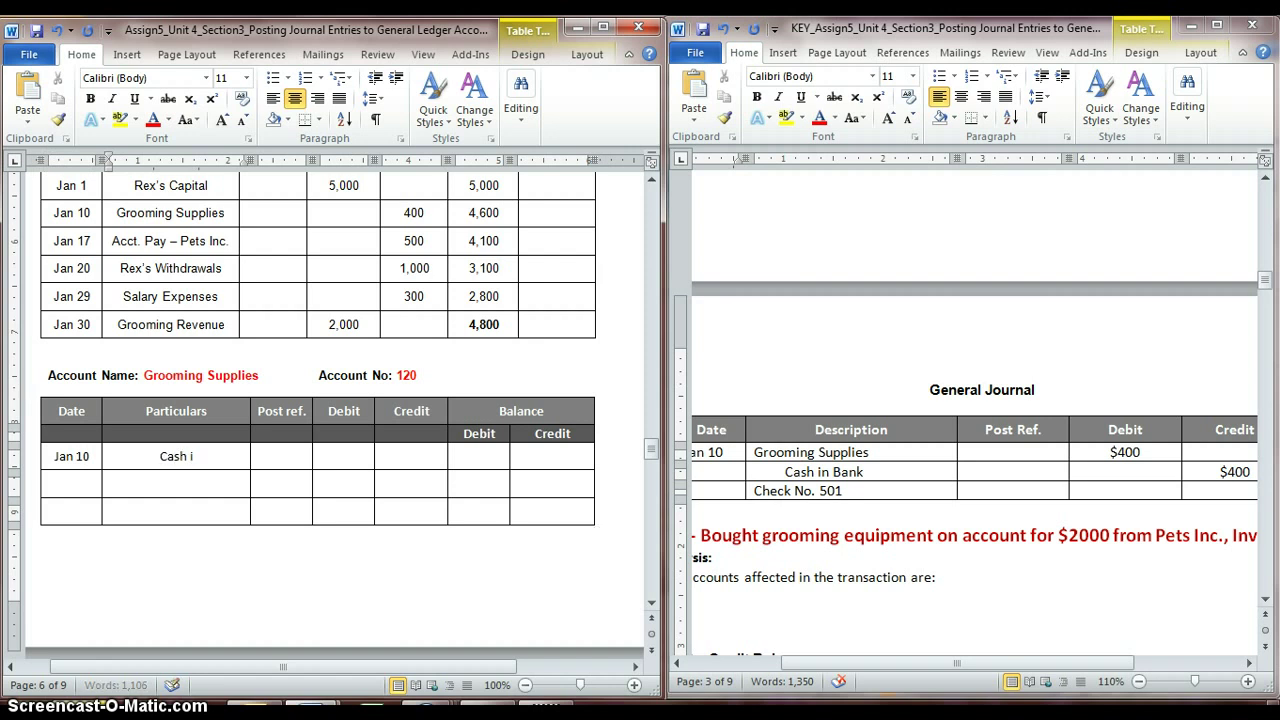
Post 400 to the Debit column of the Grooming Supplies row and enter 400 in bold as its debit balance
{"action": "key", "text": "Tab"}
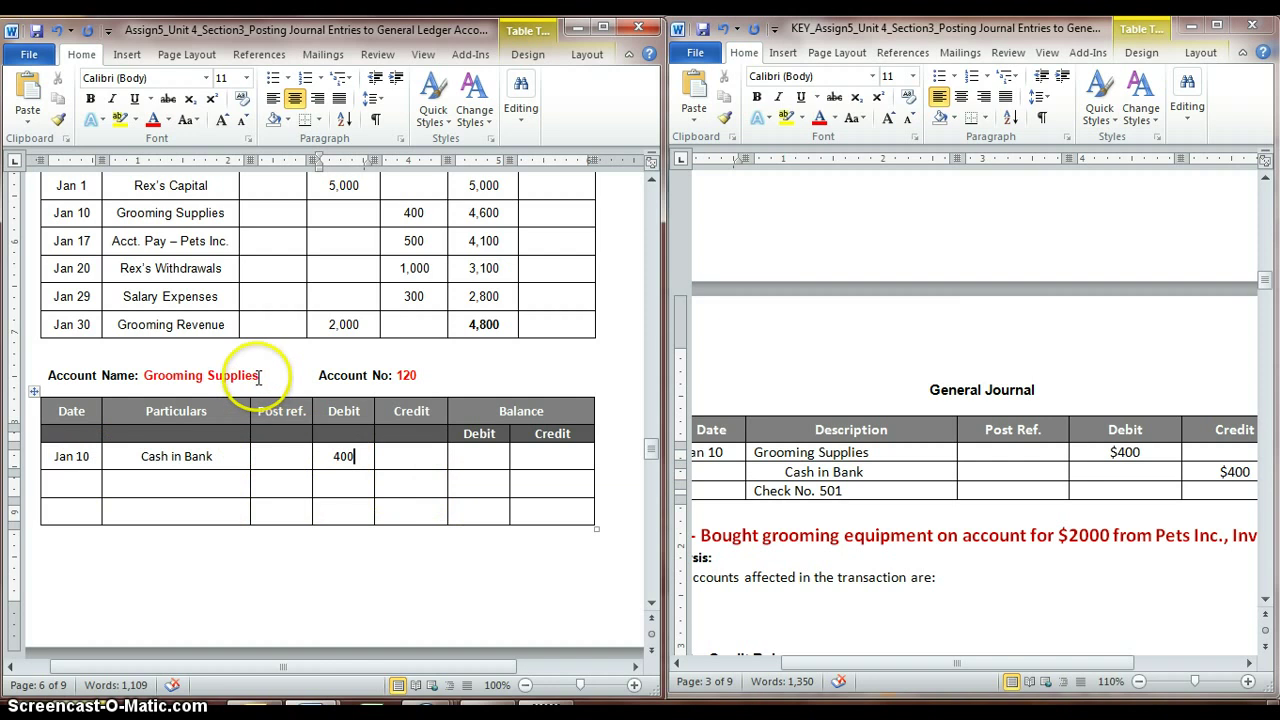
{"action": "left_click_drag", "start_coordinate": [260, 378], "coordinate": [170, 376]}
{"action": "left_click", "coordinate": [491, 456]}
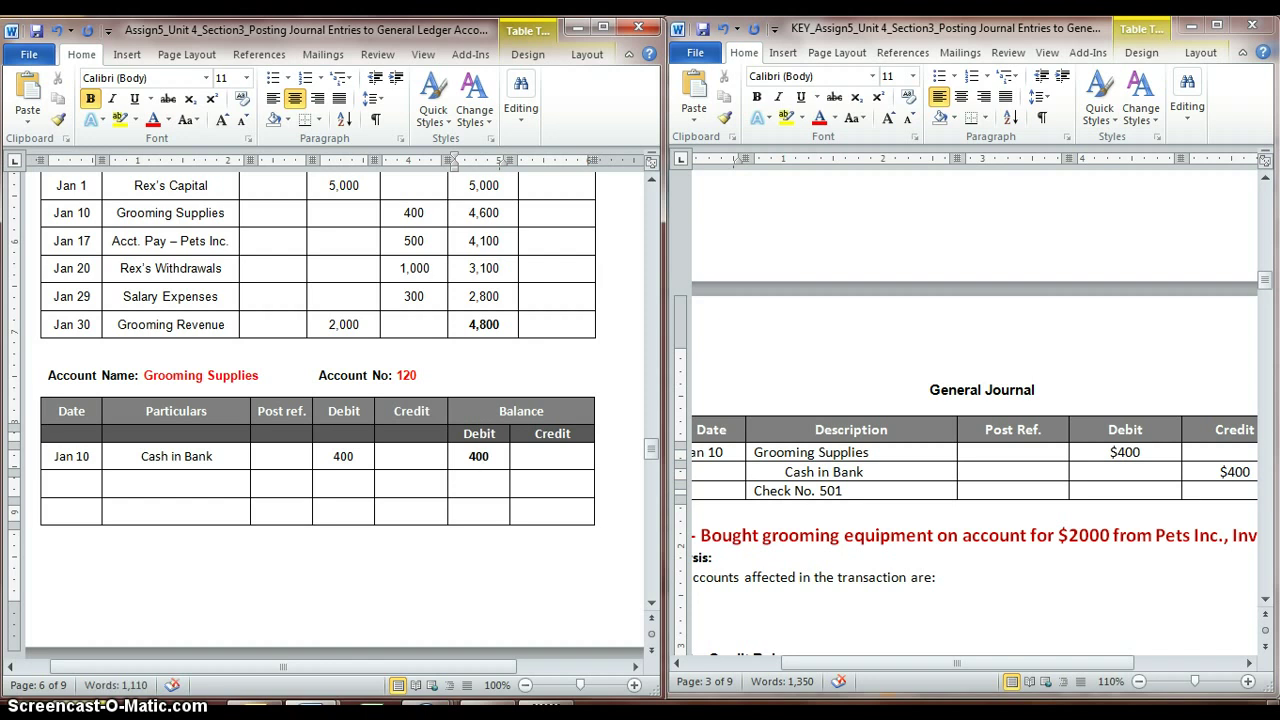
Check the remaining journal entries for Grooming Supplies and clear the existing cell contents in the Accounts Payable – Pets Inc. ledger
{"action": "left_click_drag", "start_coordinate": [1266, 282], "coordinate": [1274, 397]}
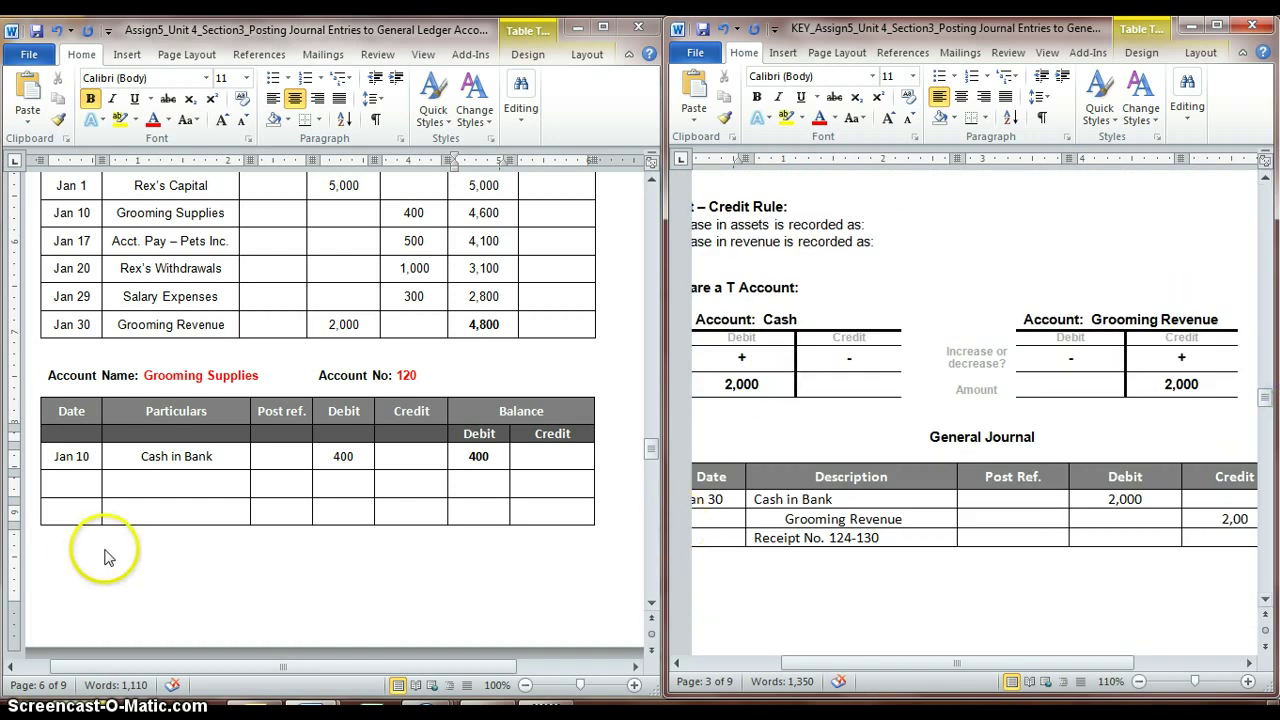
{"action": "left_click_drag", "start_coordinate": [652, 452], "coordinate": [659, 484]}
{"action": "left_click_drag", "start_coordinate": [560, 522], "coordinate": [392, 497]}
{"action": "key", "text": "Delete"}
Find the first journal entry affecting Acct. Pay – Pets Inc. and start its ledger with Jan 15 and Grooming Equip
{"action": "left_click", "coordinate": [86, 500]}
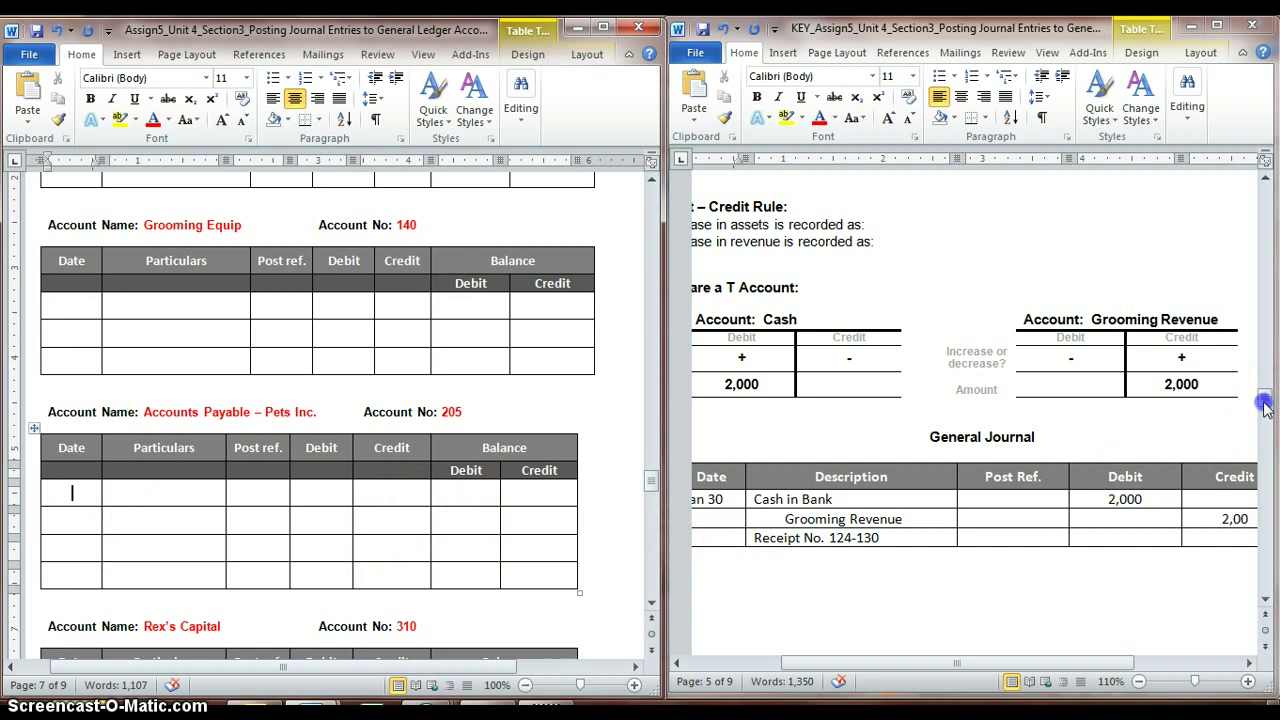
{"action": "left_click_drag", "start_coordinate": [1265, 405], "coordinate": [1274, 314]}
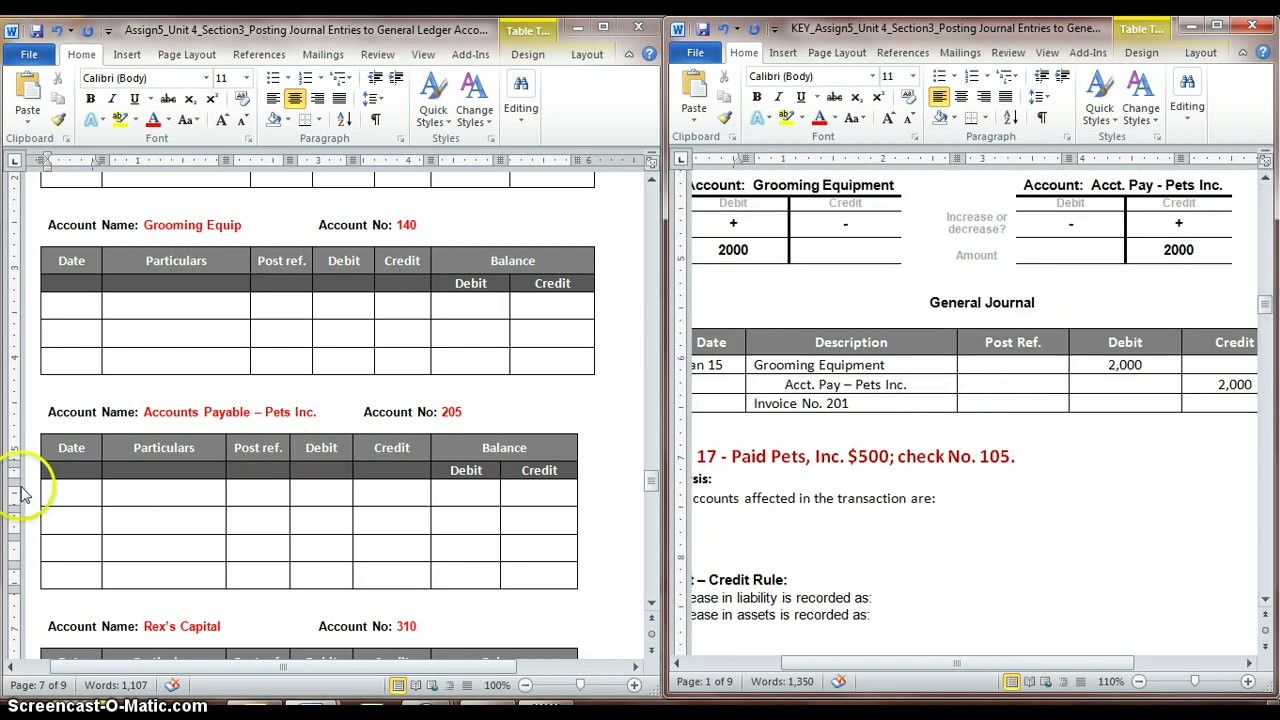
{"action": "left_click", "coordinate": [72, 490]}
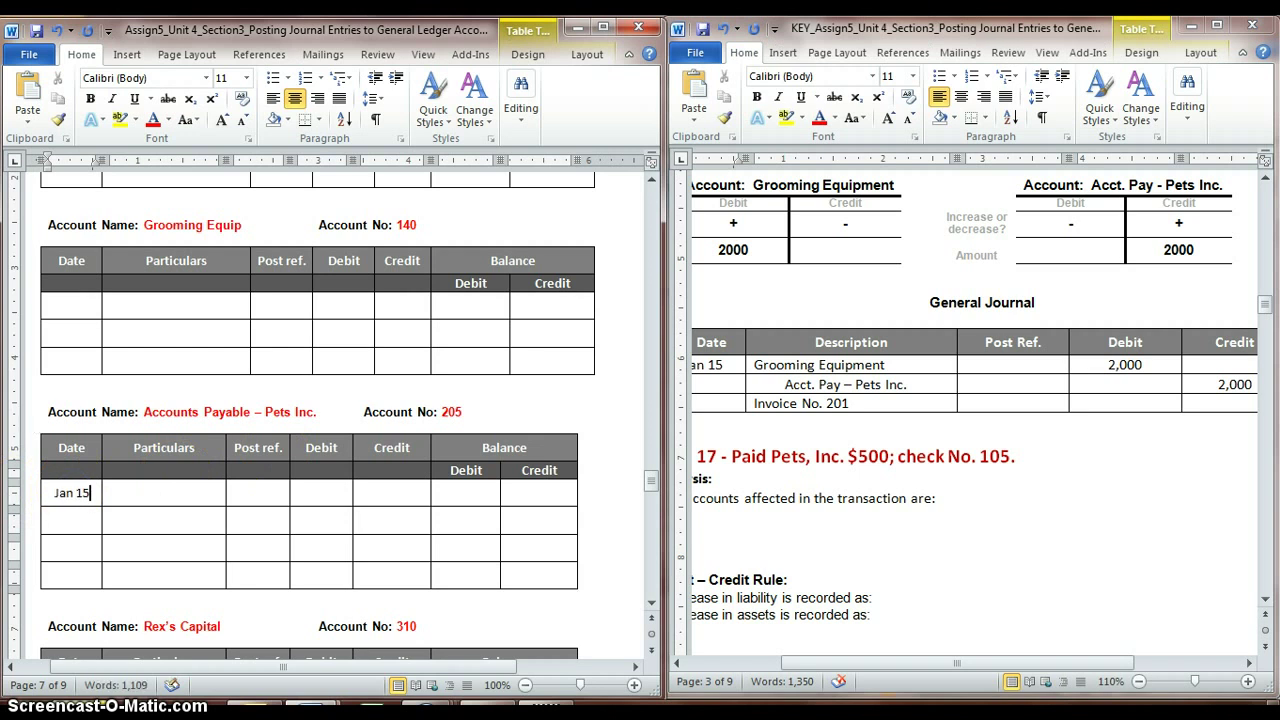
{"action": "key", "text": "Tab"}
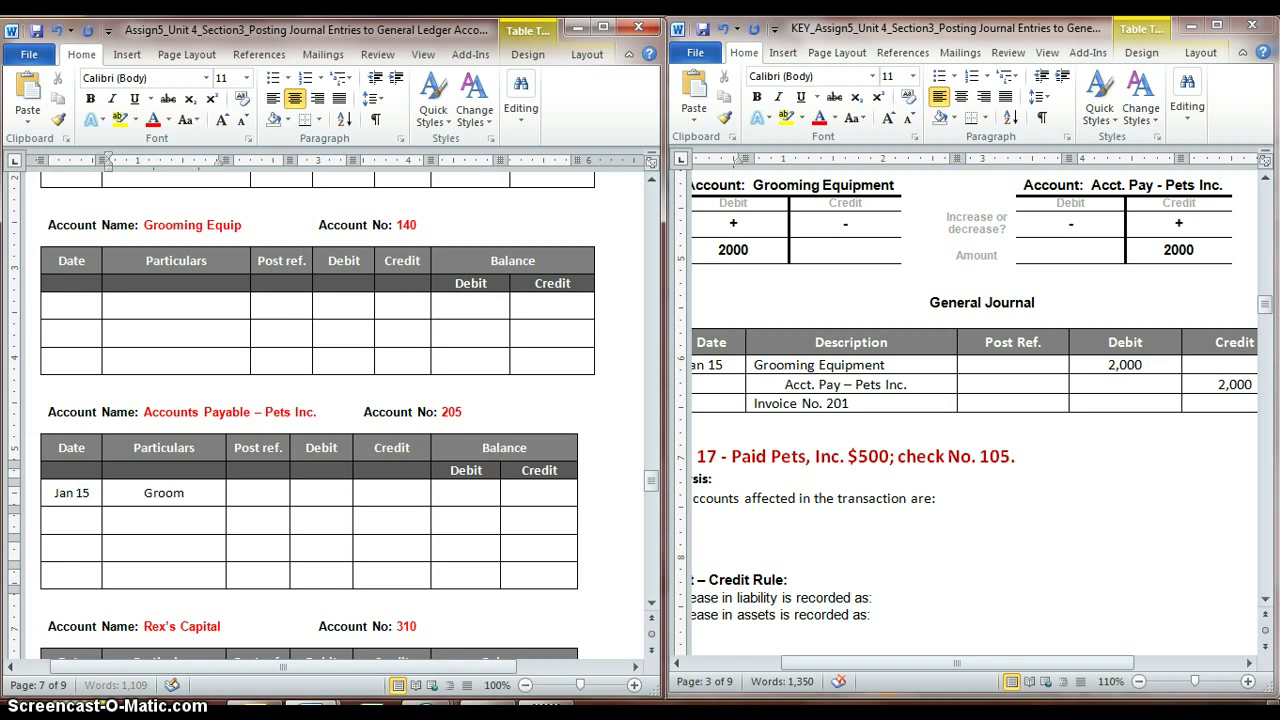
{"action": "type", "text": "Grooming Equip"}
{"action": "key", "text": "Tab"}
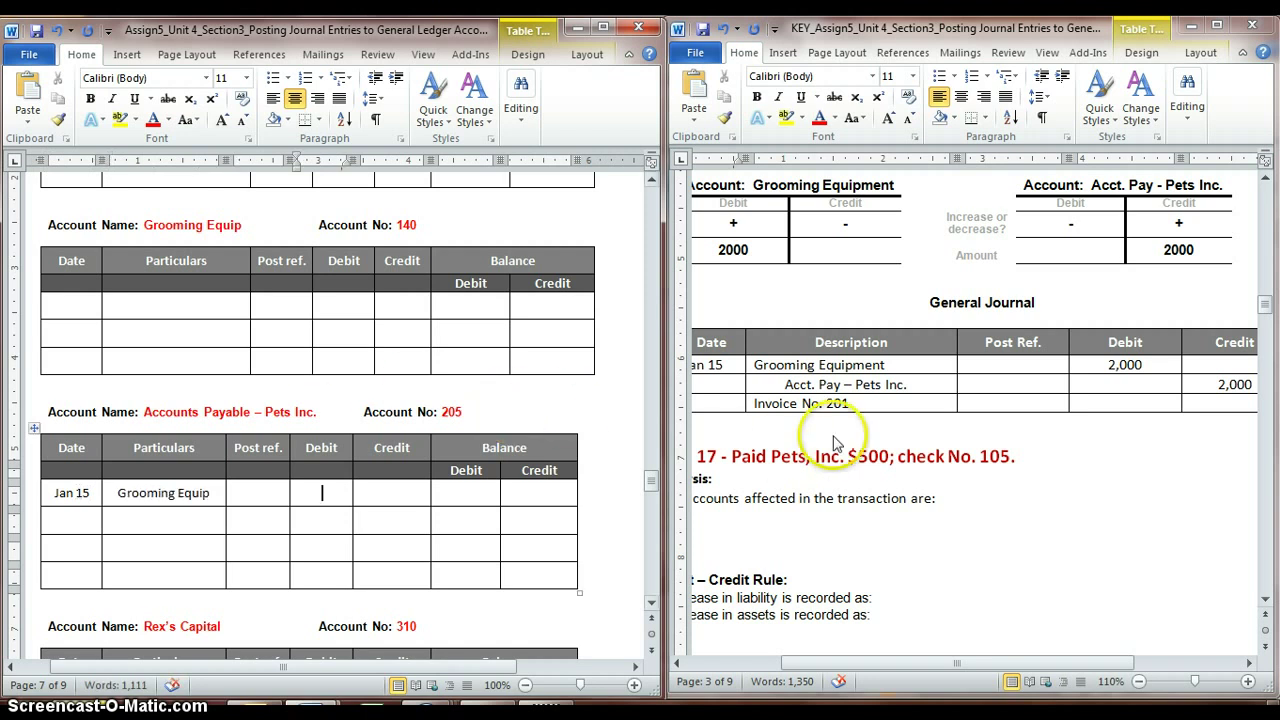
Post 2,000 to the Credit column of the Jan 15 Accounts Payable row and enter 2,000 as its credit balance
{"action": "left_click", "coordinate": [786, 388]}
{"action": "left_click_drag", "start_coordinate": [786, 388], "coordinate": [1250, 386]}
{"action": "left_click", "coordinate": [383, 490]}
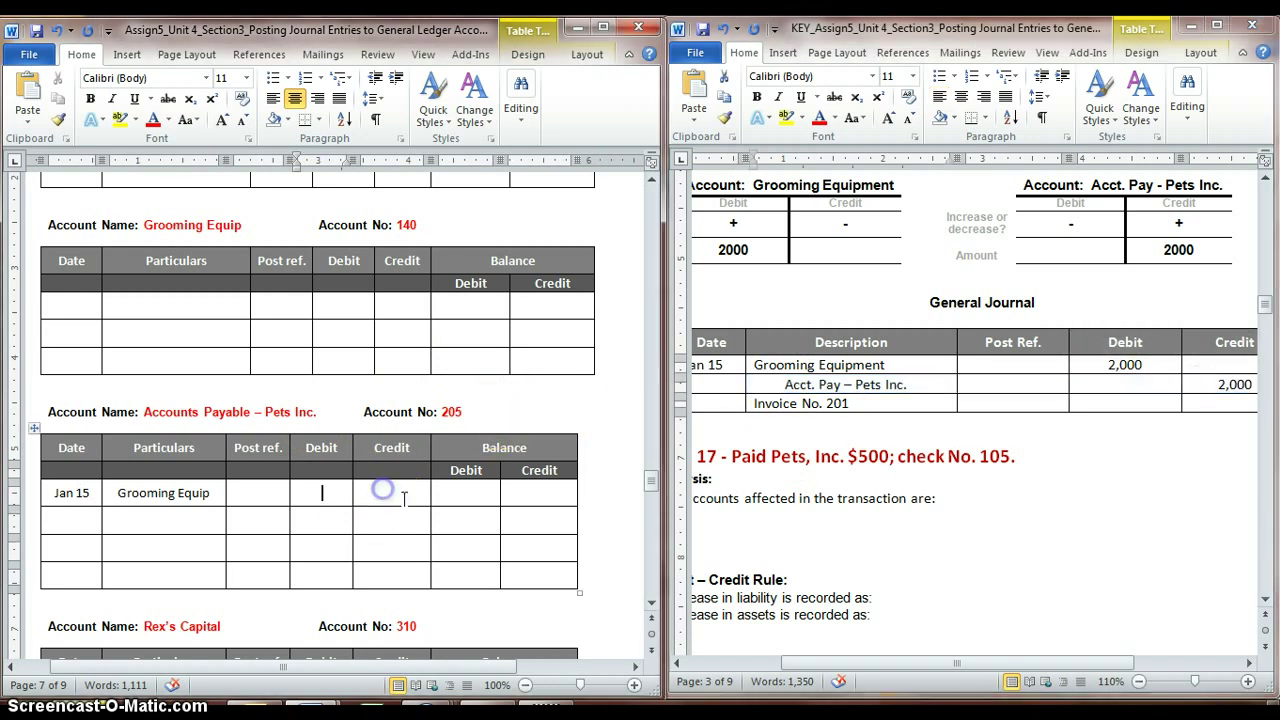
{"action": "left_click", "coordinate": [401, 496]}
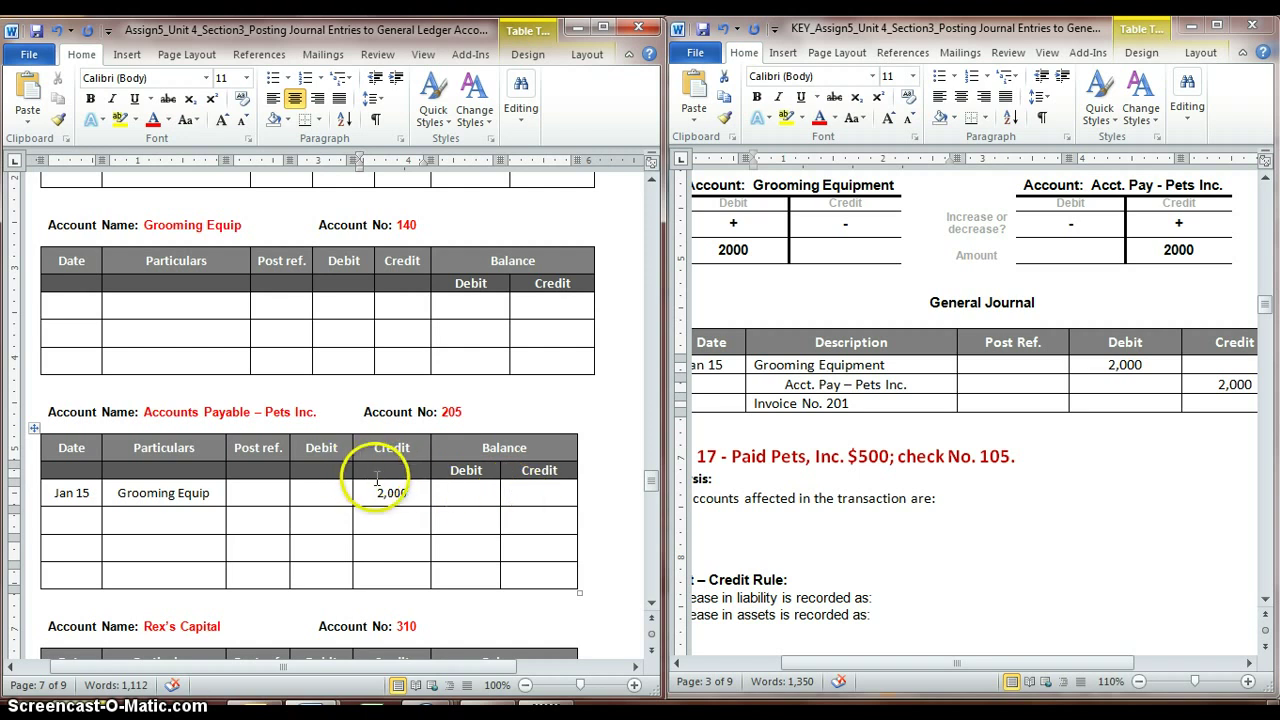
{"action": "left_click", "coordinate": [483, 449]}
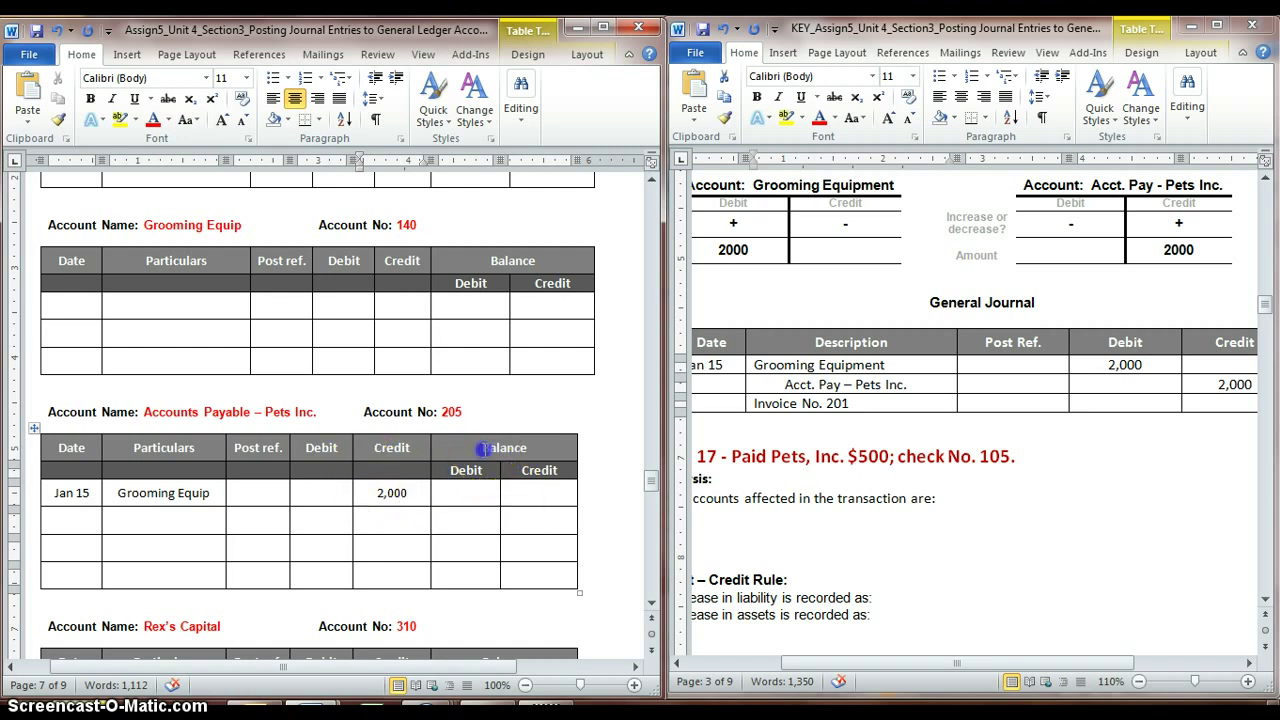
{"action": "left_click", "coordinate": [543, 491]}
{"action": "type", "text": "2,00"}
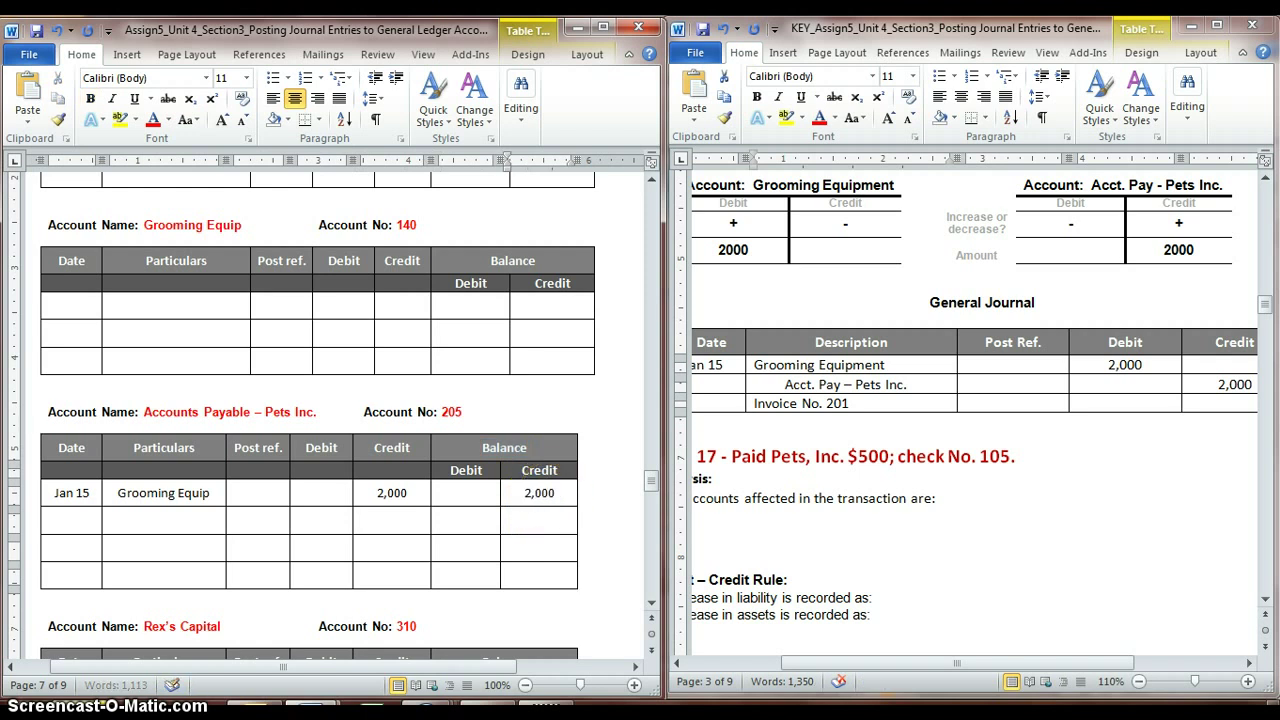
{"action": "type", "text": "0"}
{"action": "left_click", "coordinate": [557, 497]}
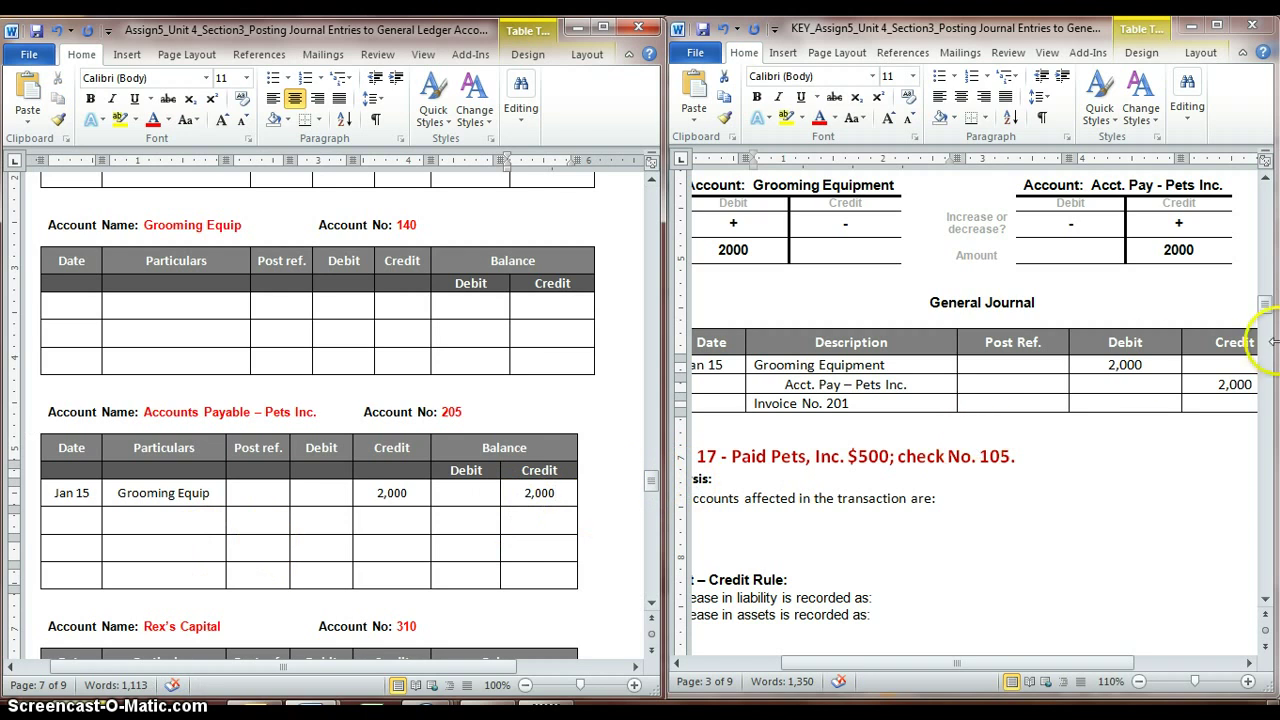
Find the next journal entry affecting Acct. Pay – Pets Inc. and enter Jan 17 and Cash in Bank in its second ledger row
{"action": "left_click_drag", "start_coordinate": [1266, 304], "coordinate": [1271, 340]}
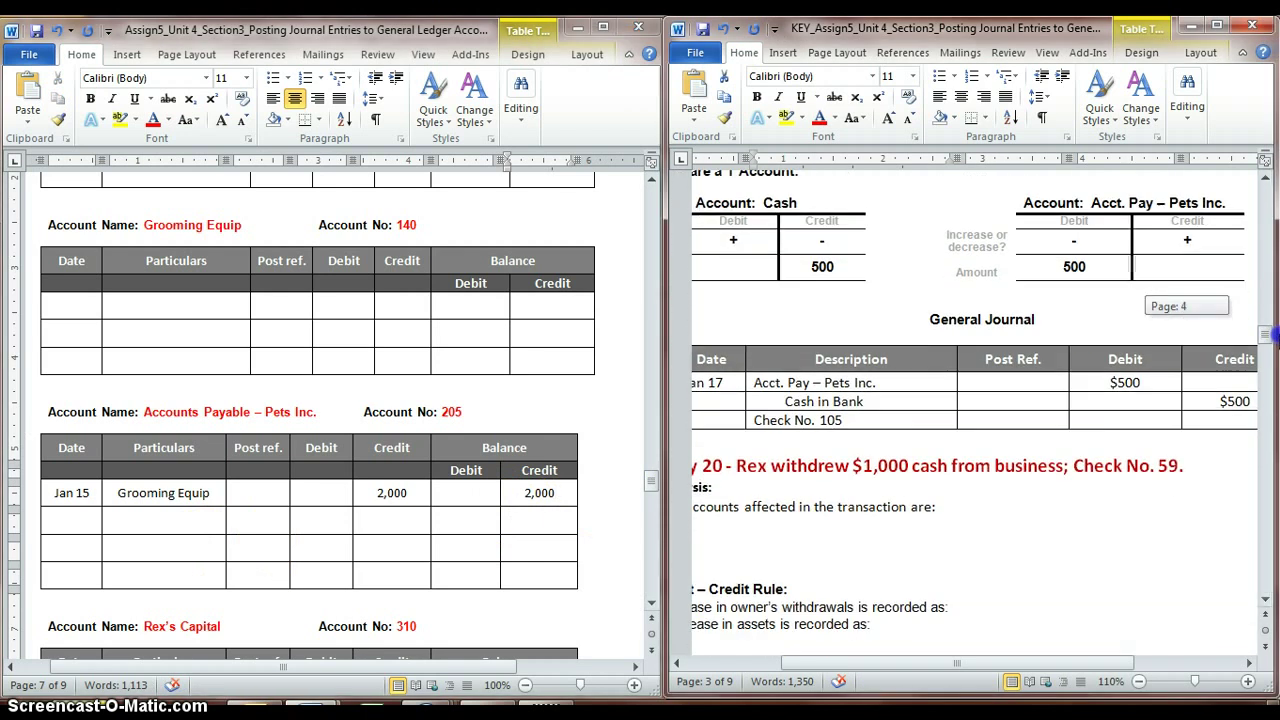
{"action": "left_click_drag", "start_coordinate": [853, 383], "coordinate": [829, 398]}
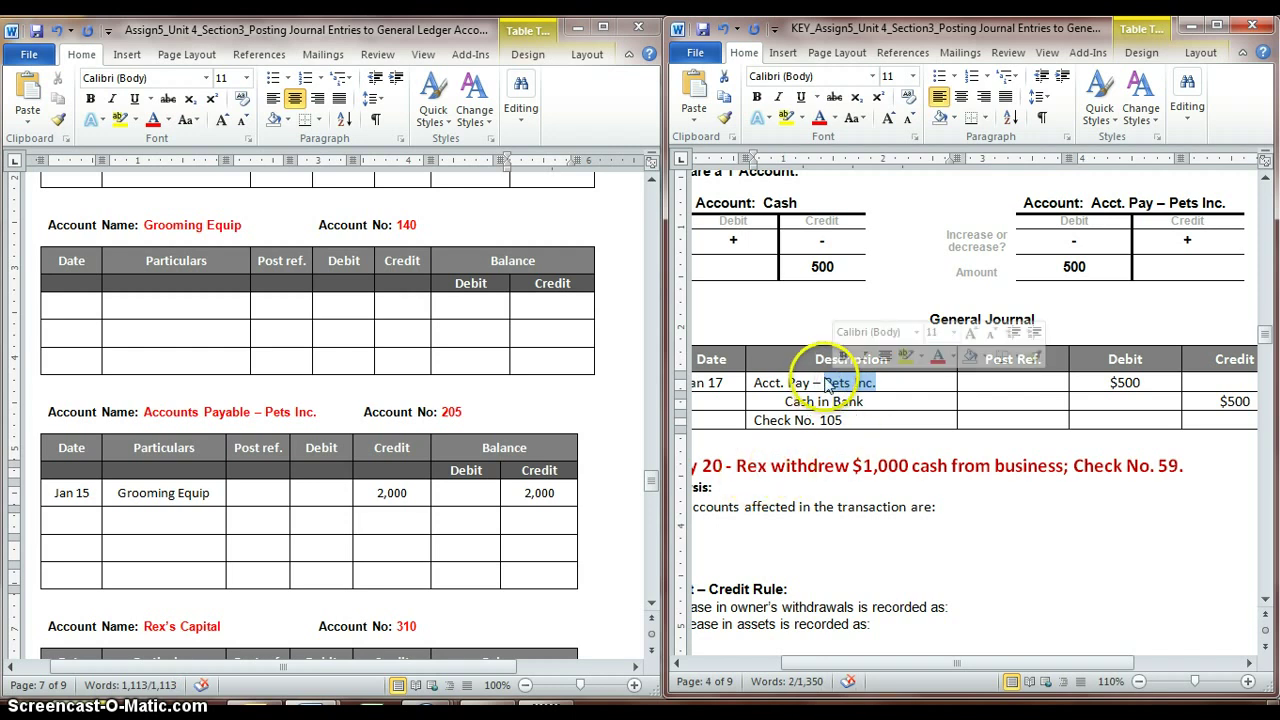
{"action": "left_click", "coordinate": [824, 383]}
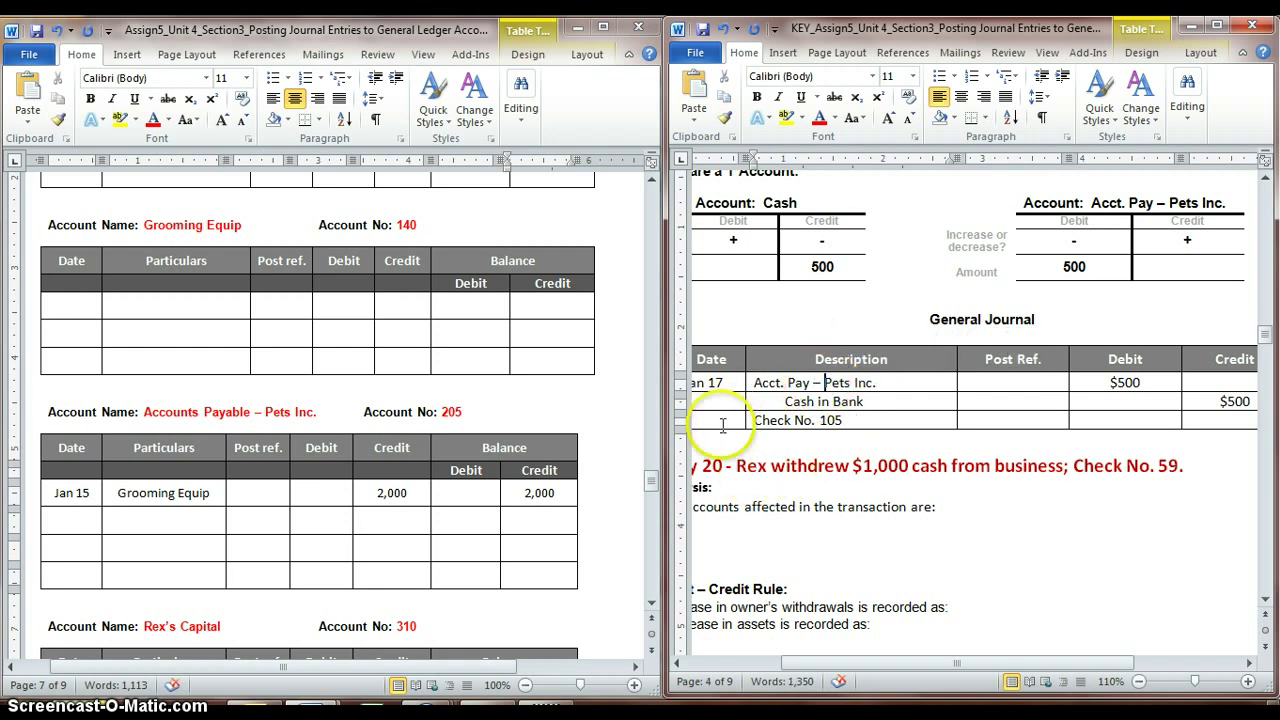
{"action": "left_click", "coordinate": [880, 384]}
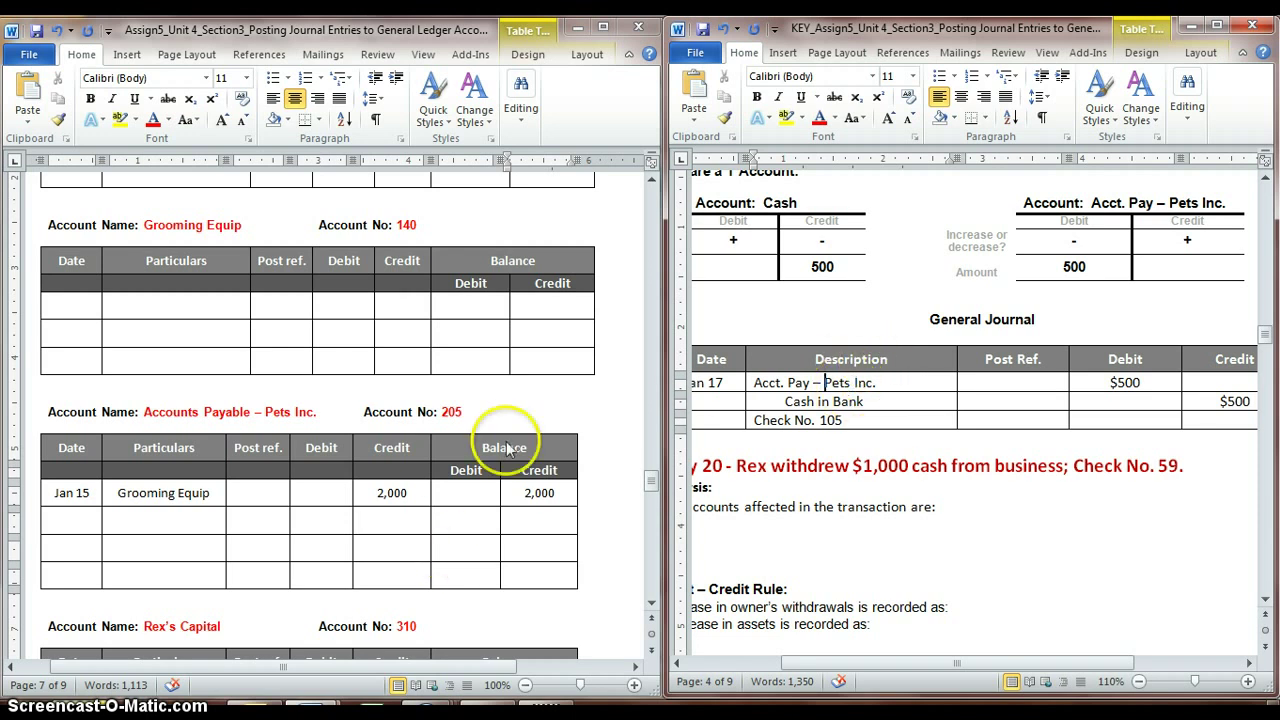
{"action": "left_click", "coordinate": [208, 416]}
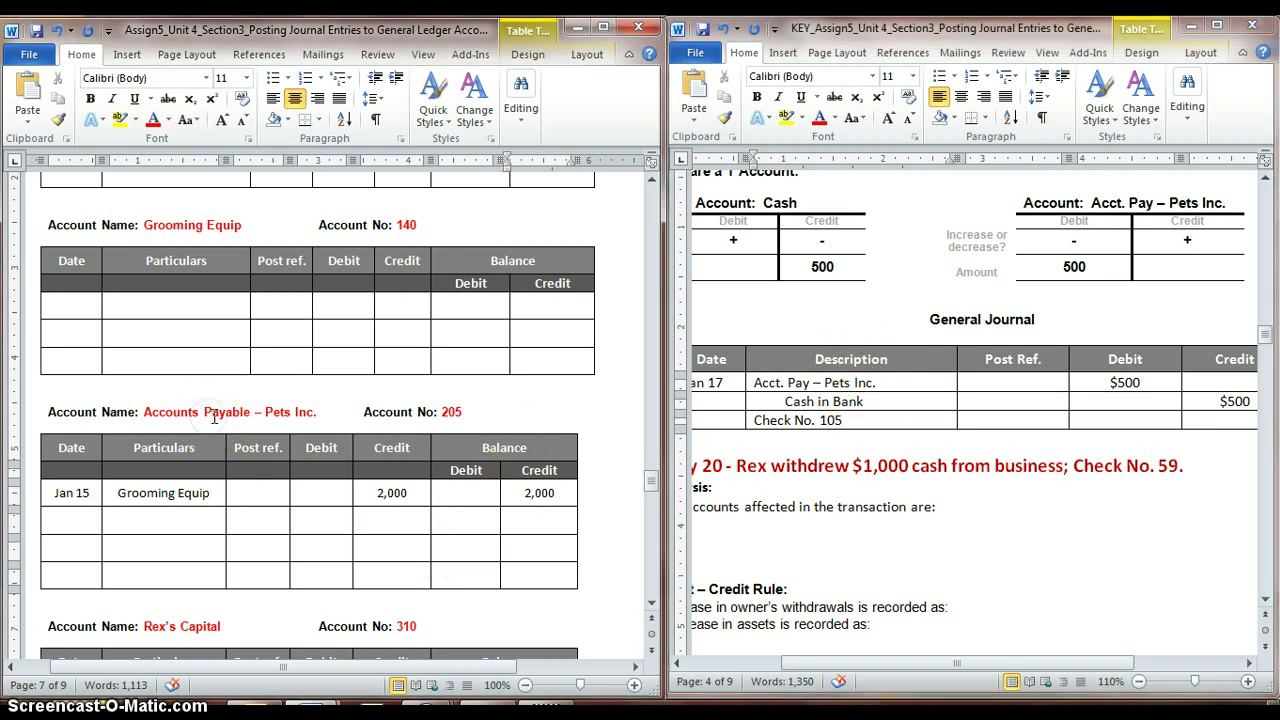
{"action": "left_click_drag", "start_coordinate": [315, 412], "coordinate": [268, 413]}
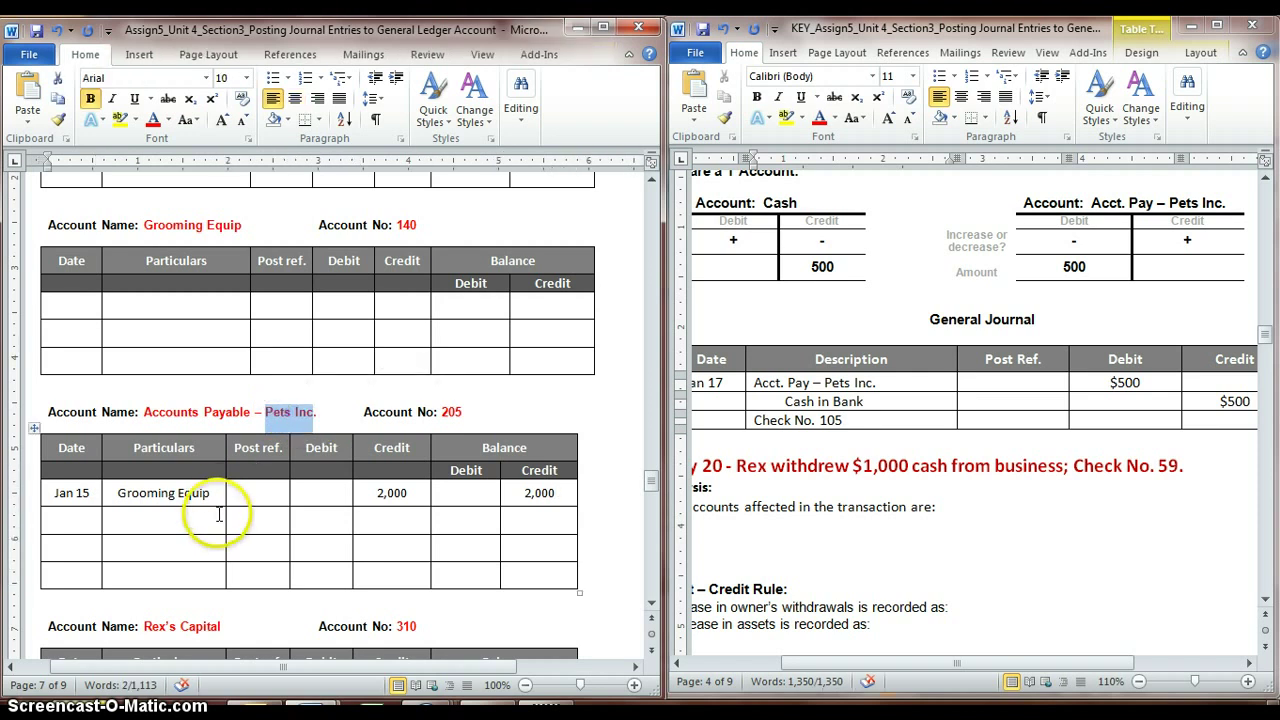
{"action": "left_click", "coordinate": [92, 525]}
{"action": "type", "text": "Jan 17"}
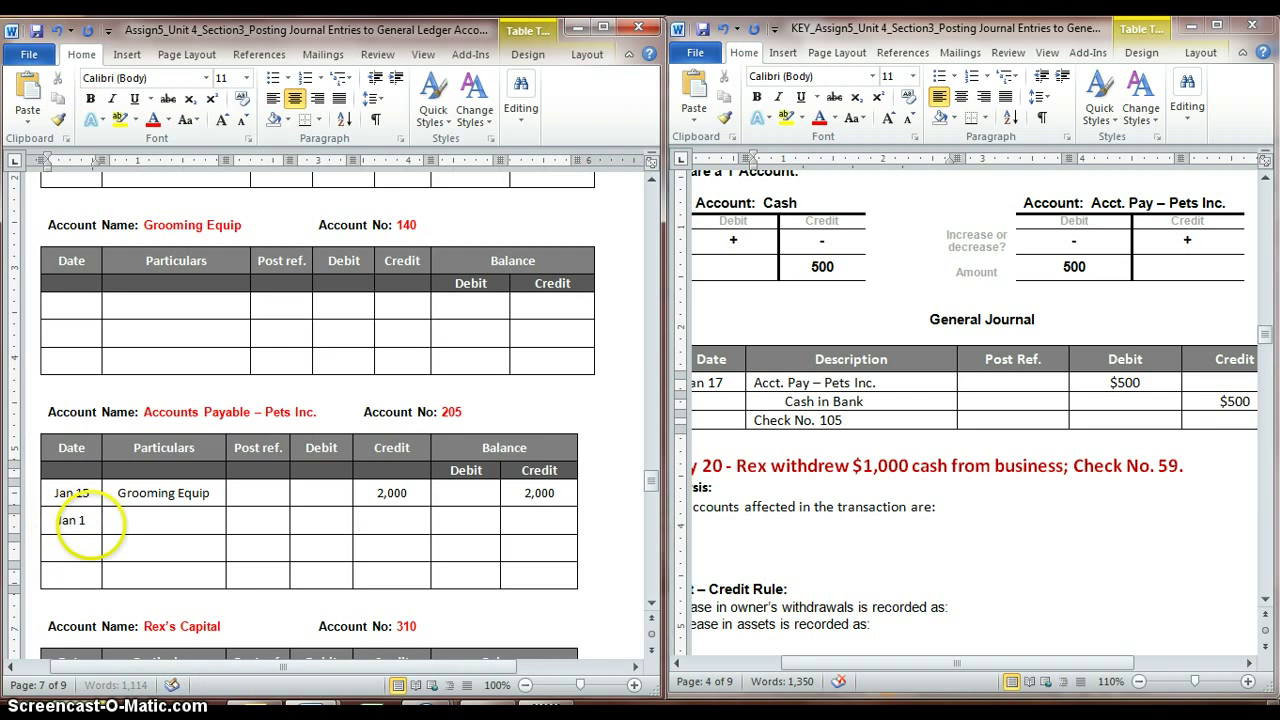
{"action": "left_click", "coordinate": [153, 529]}
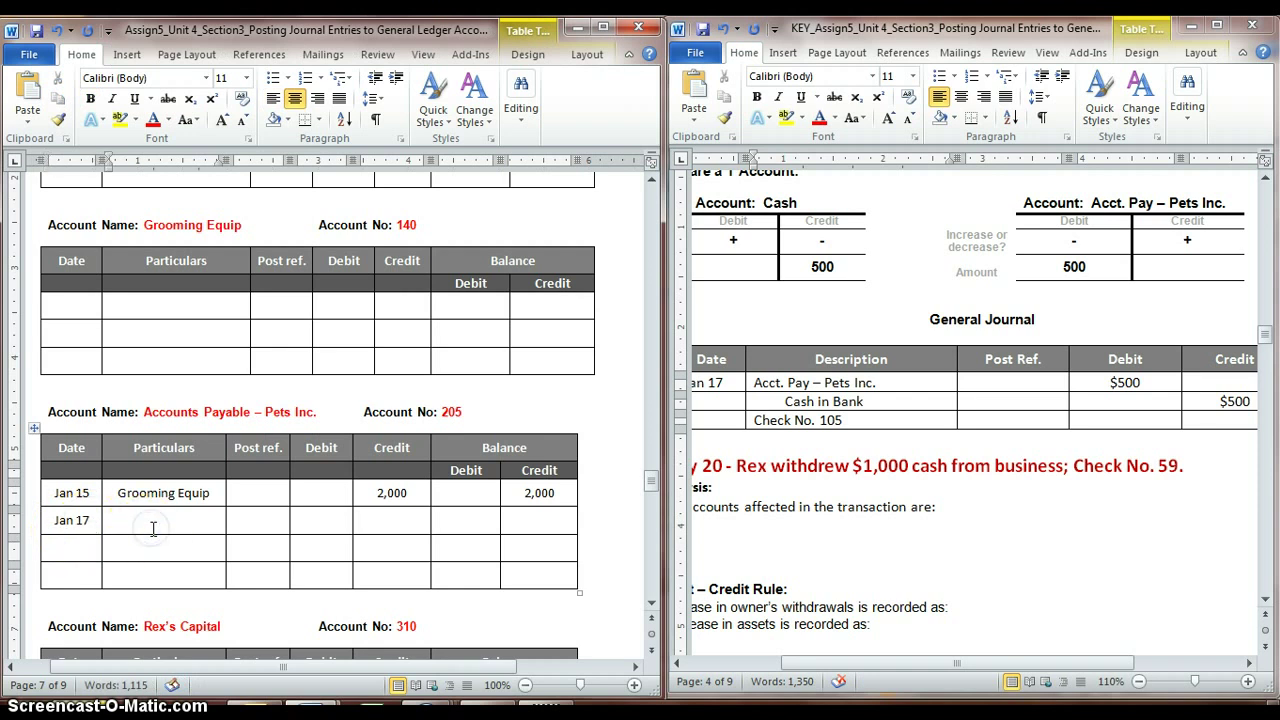
{"action": "type", "text": "Cash in Bank"}
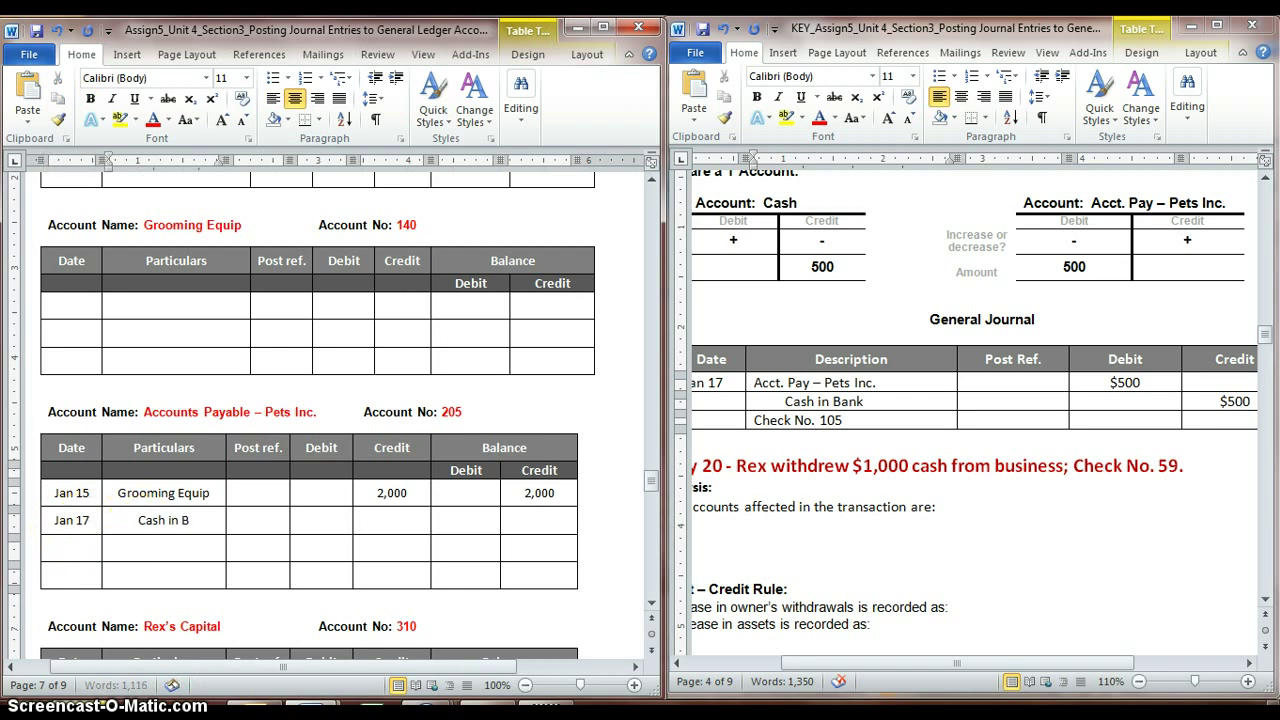
Post 500 to the Debit column of the Jan 17 Accounts Payable row and enter 1,500 in bold as its credit balance
{"action": "left_click", "coordinate": [259, 519]}
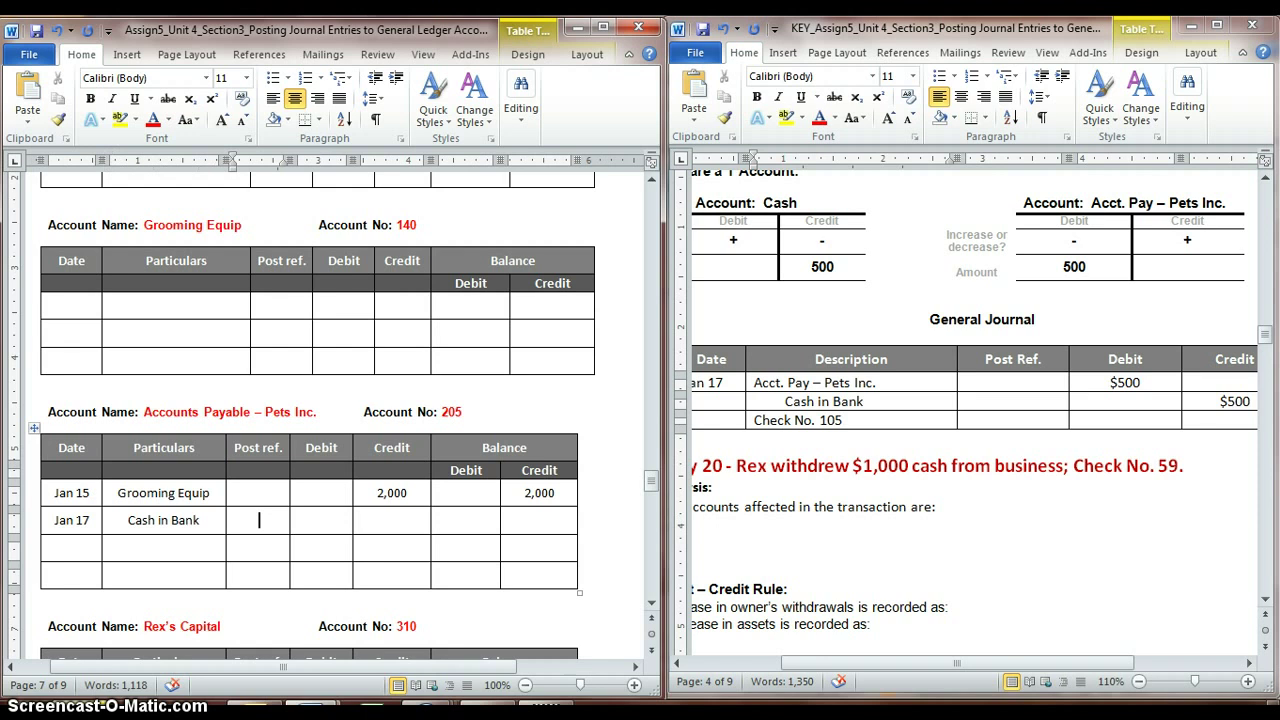
{"action": "key", "text": "Tab"}
{"action": "type", "text": "500"}
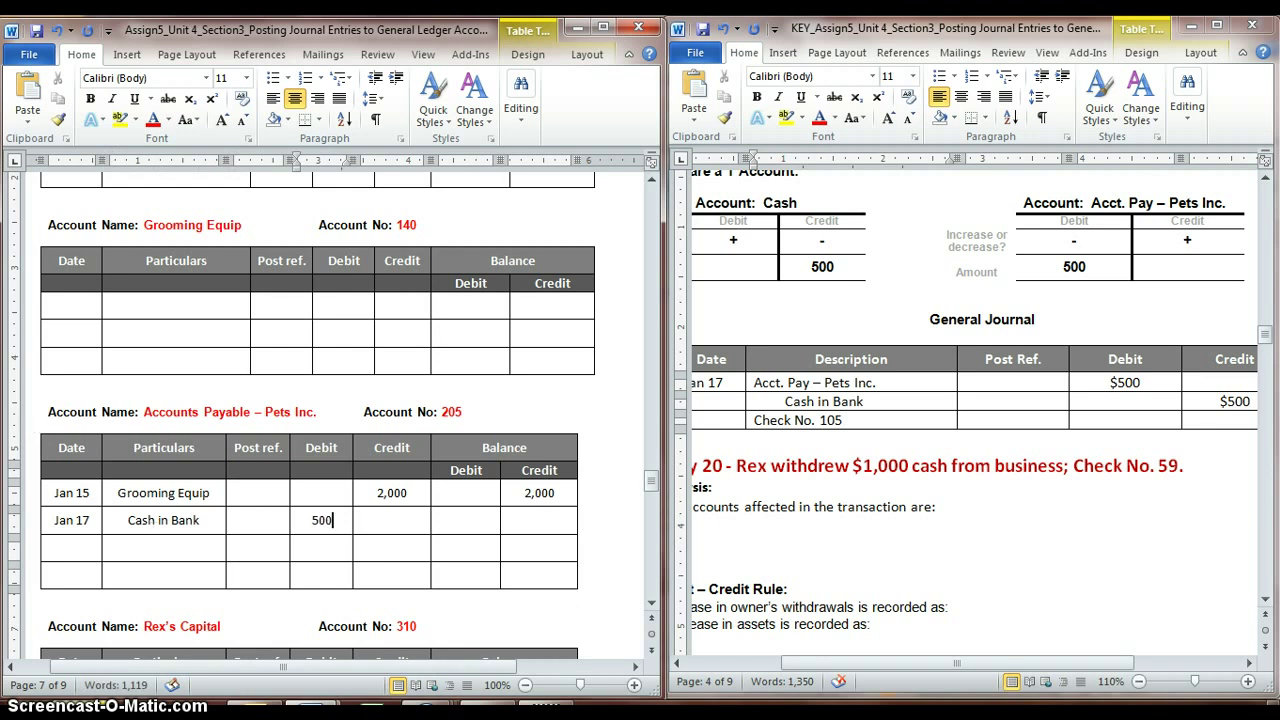
{"action": "left_click", "coordinate": [1130, 381]}
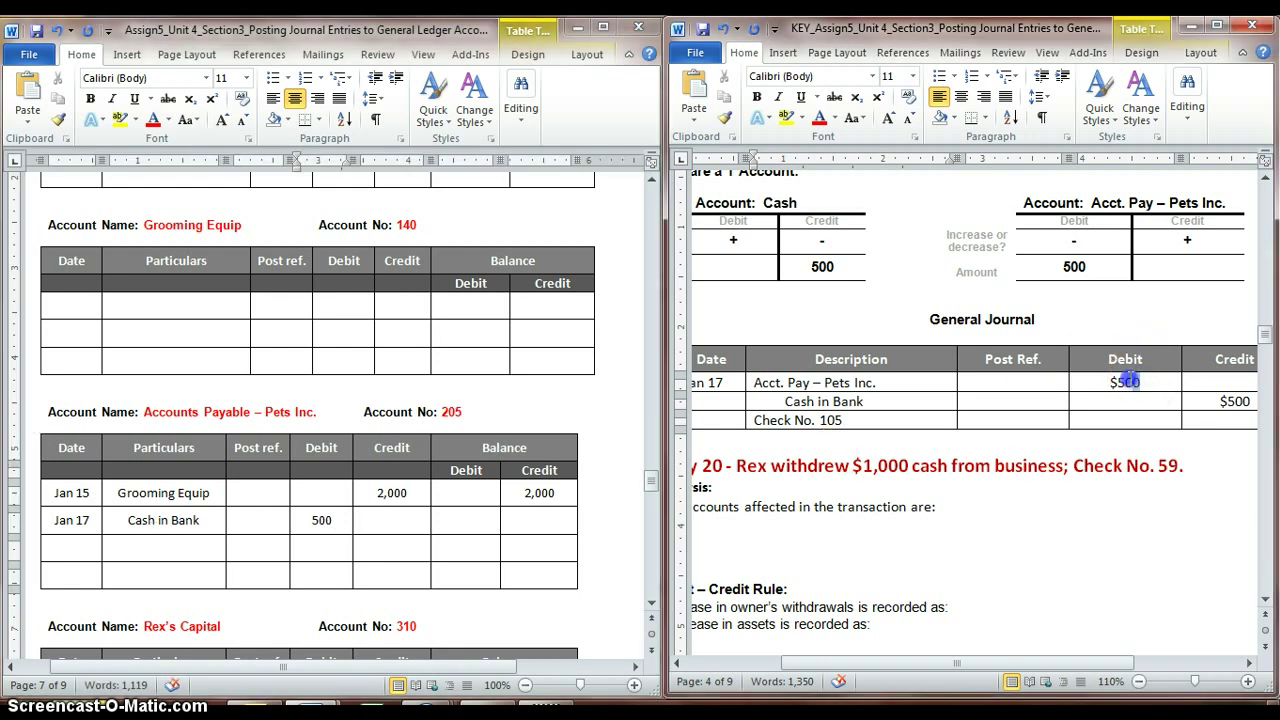
{"action": "double_click", "coordinate": [1125, 382]}
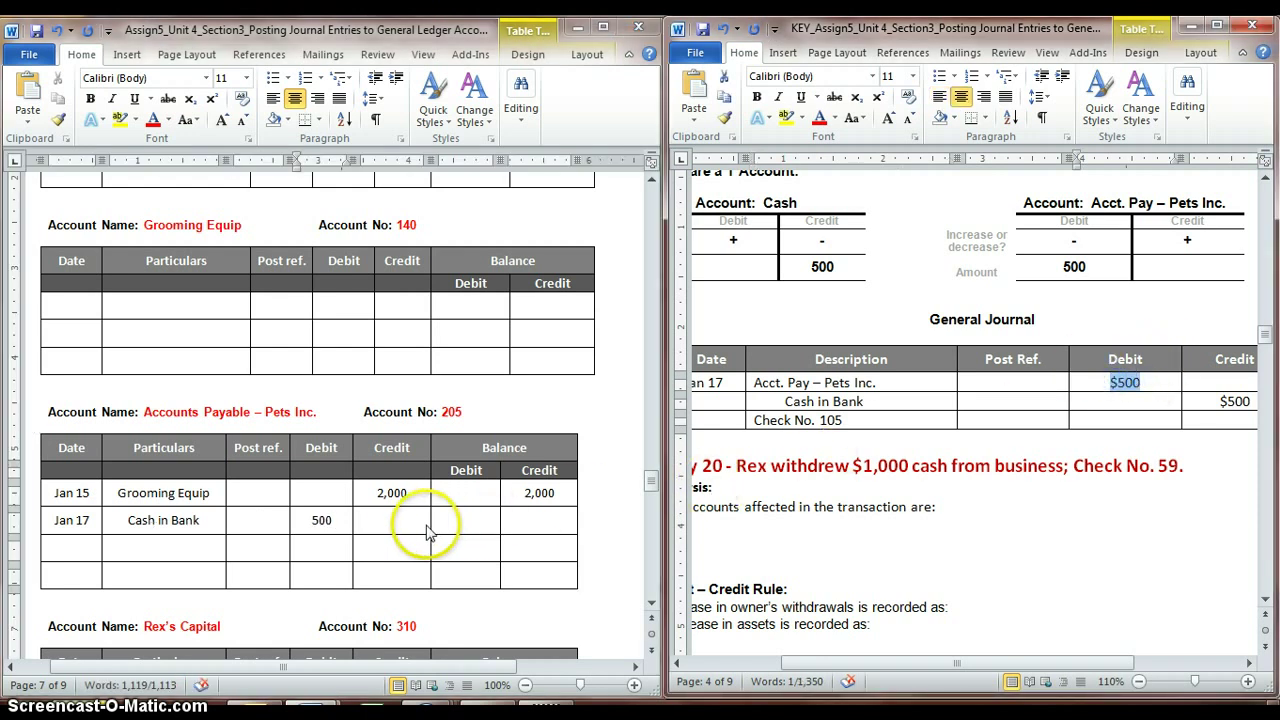
{"action": "left_click", "coordinate": [328, 521]}
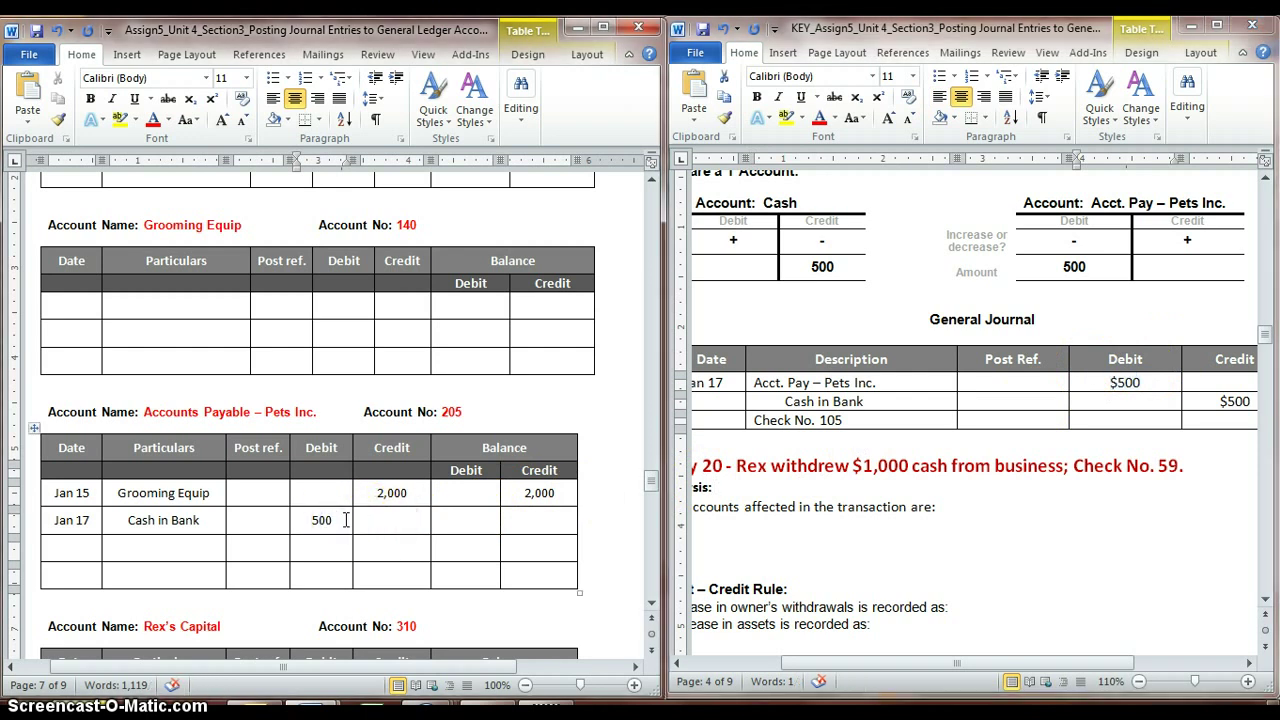
{"action": "left_click", "coordinate": [522, 519]}
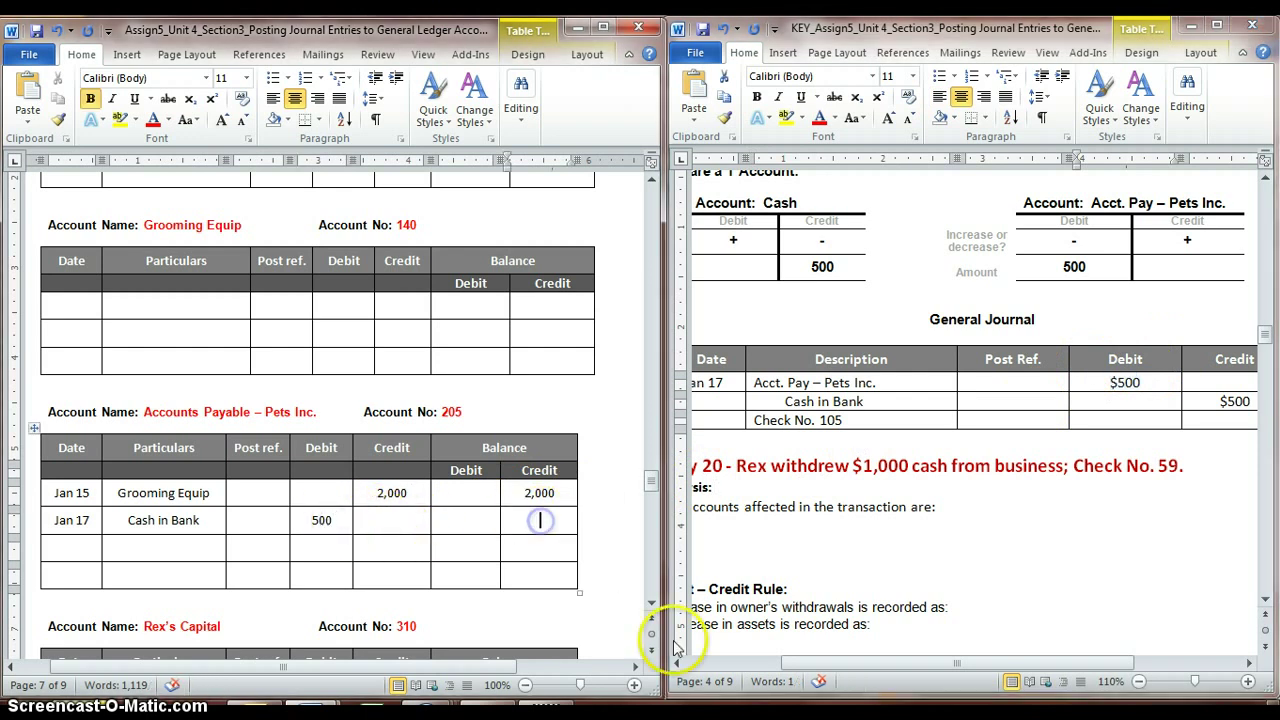
{"action": "left_click", "coordinate": [594, 564]}
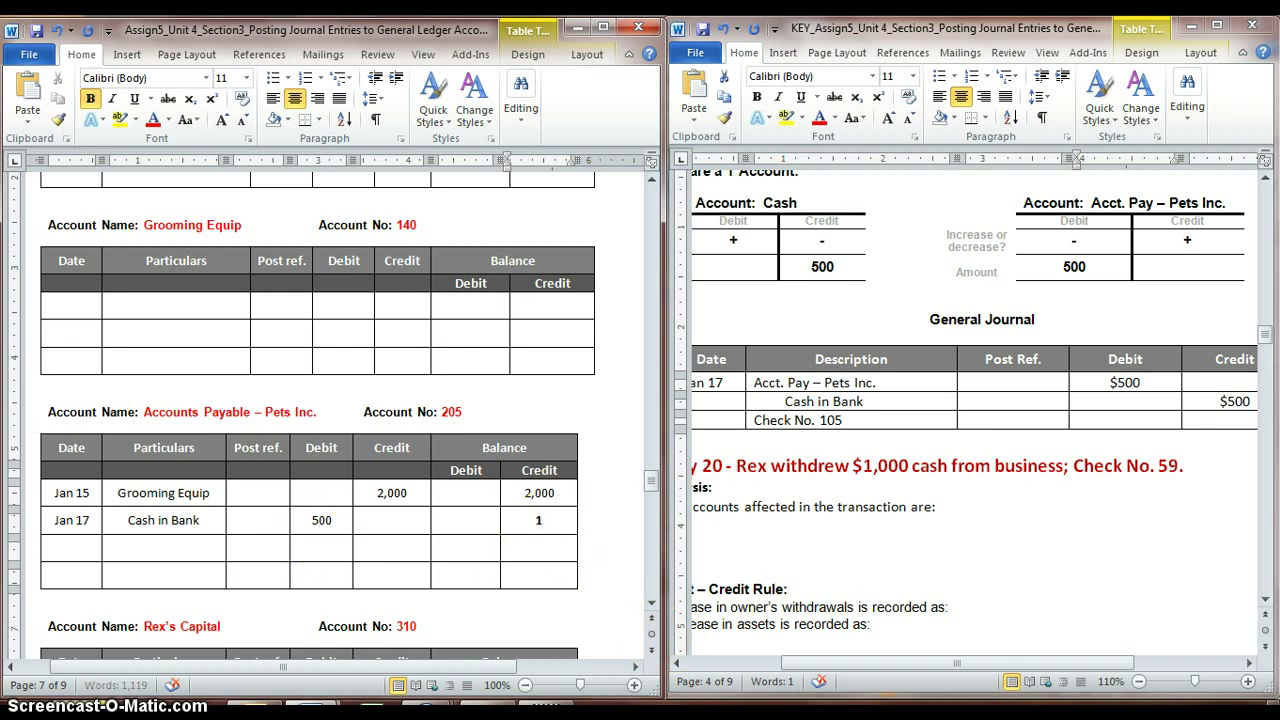
{"action": "type", "text": "1,500"}
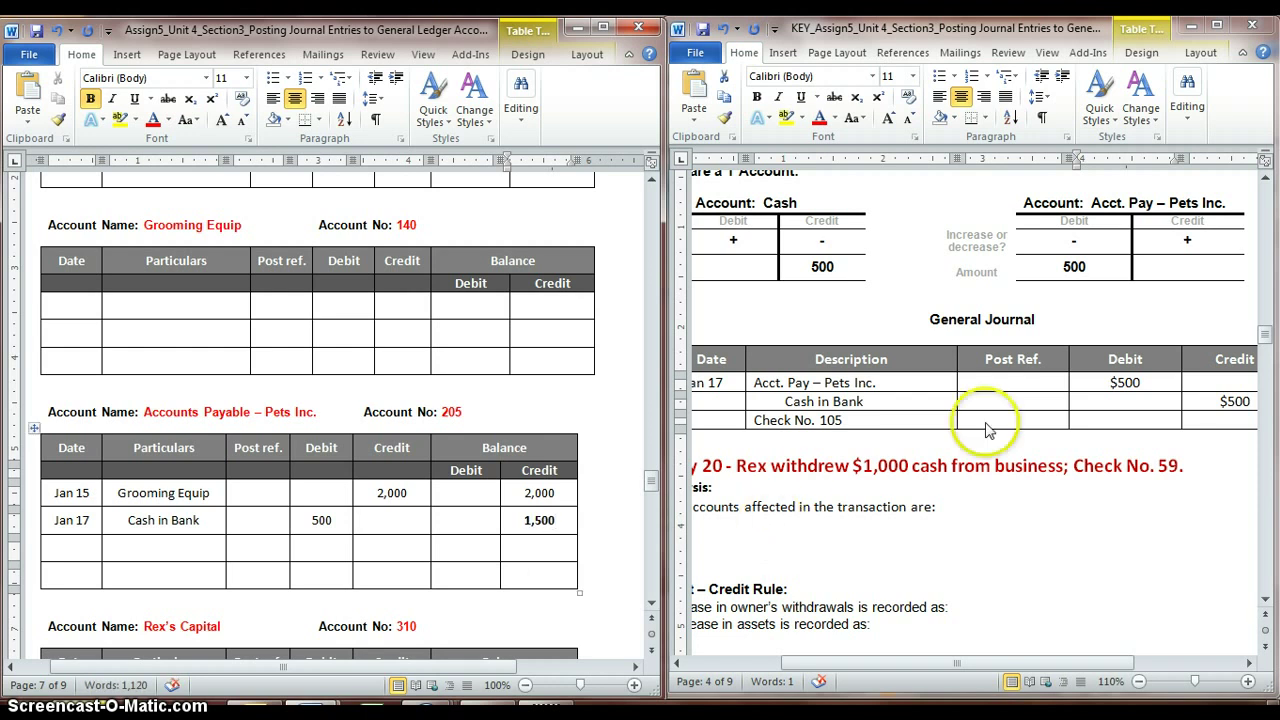
Check the remaining journal entries for Acct. Pay – Pets Inc. and review the final credit balance in its ledger
{"action": "left_click_drag", "start_coordinate": [1266, 340], "coordinate": [1273, 383]}
{"action": "left_click", "coordinate": [562, 516]}
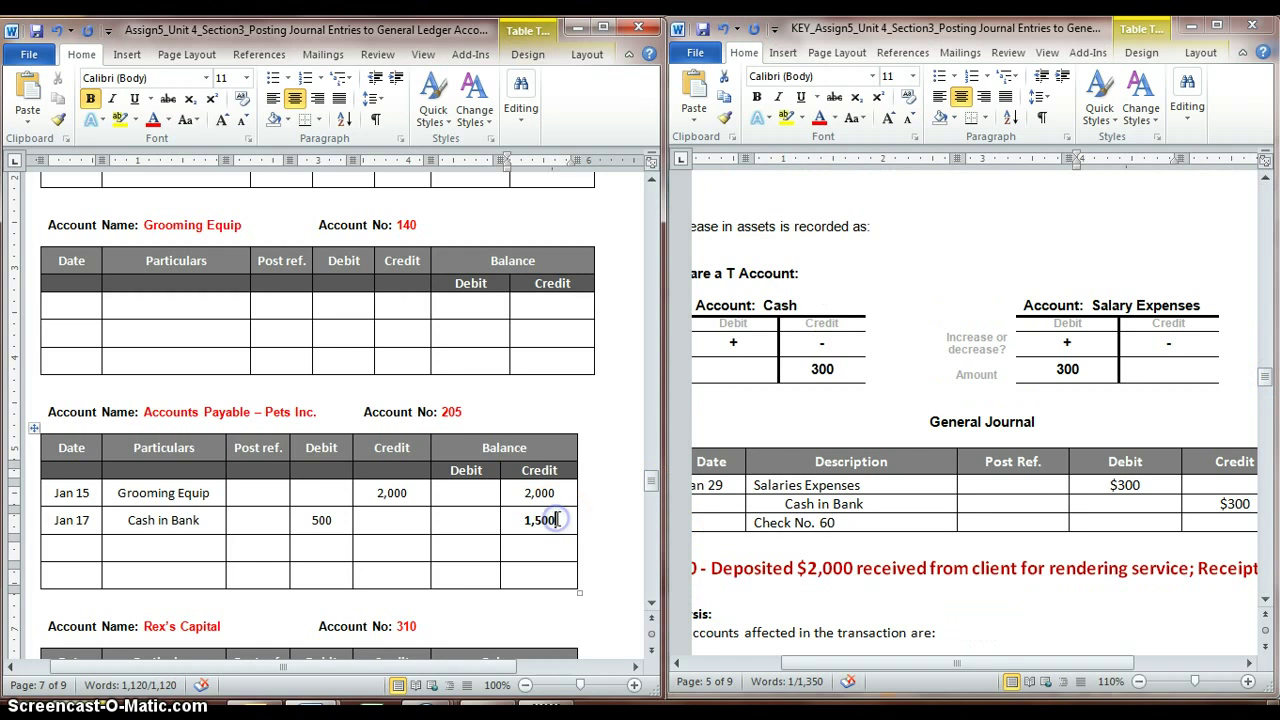
{"action": "left_click_drag", "start_coordinate": [566, 518], "coordinate": [539, 521]}
{"action": "left_click", "coordinate": [563, 522]}
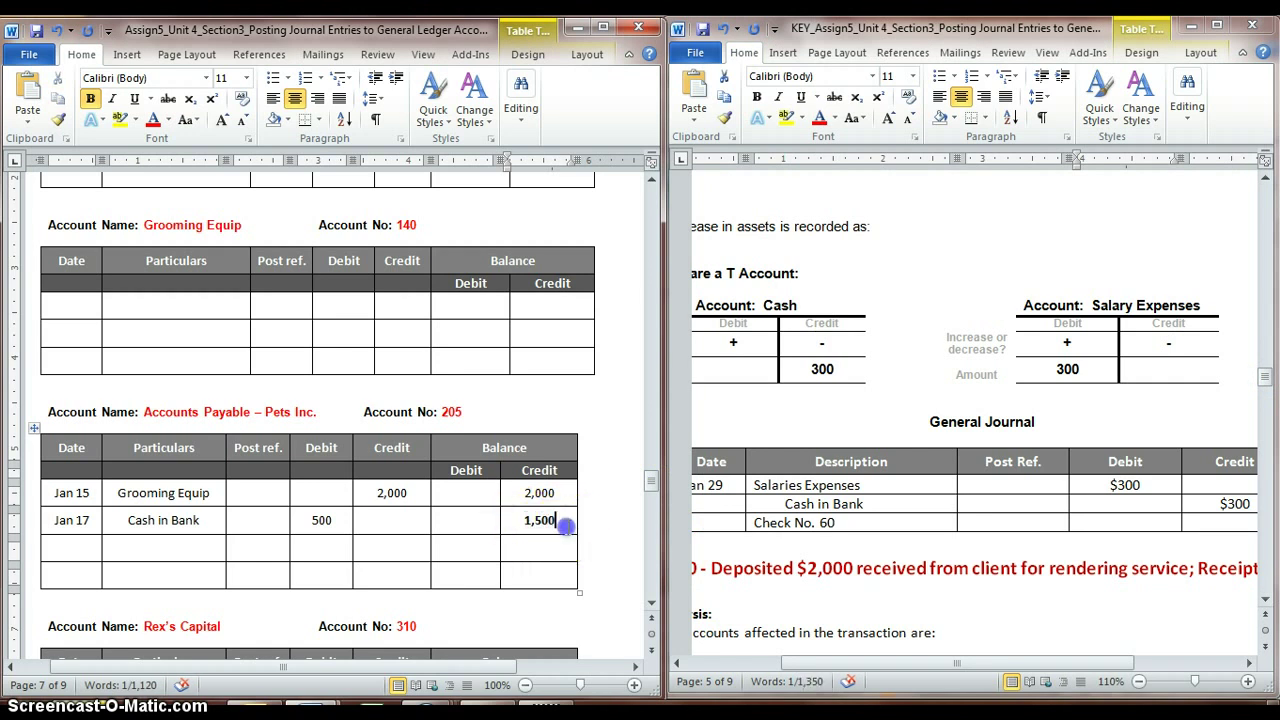
{"action": "left_click", "coordinate": [563, 527]}
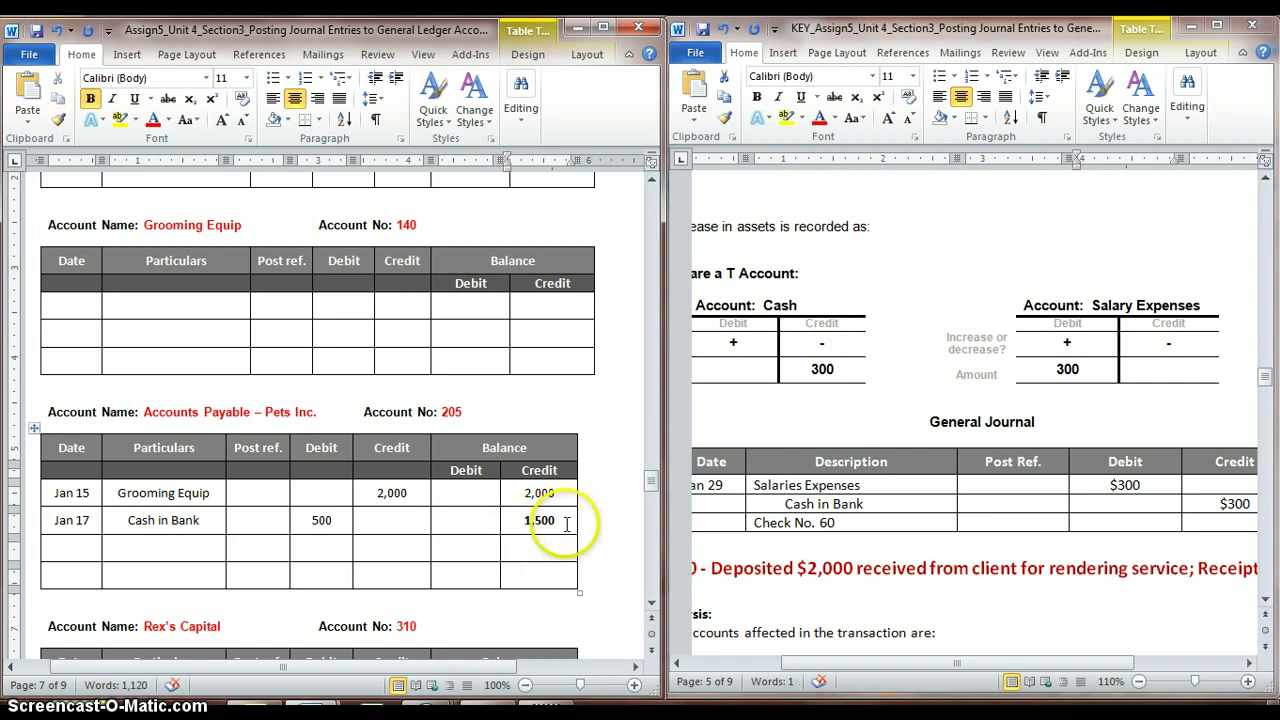
{"action": "left_click", "coordinate": [562, 520]}
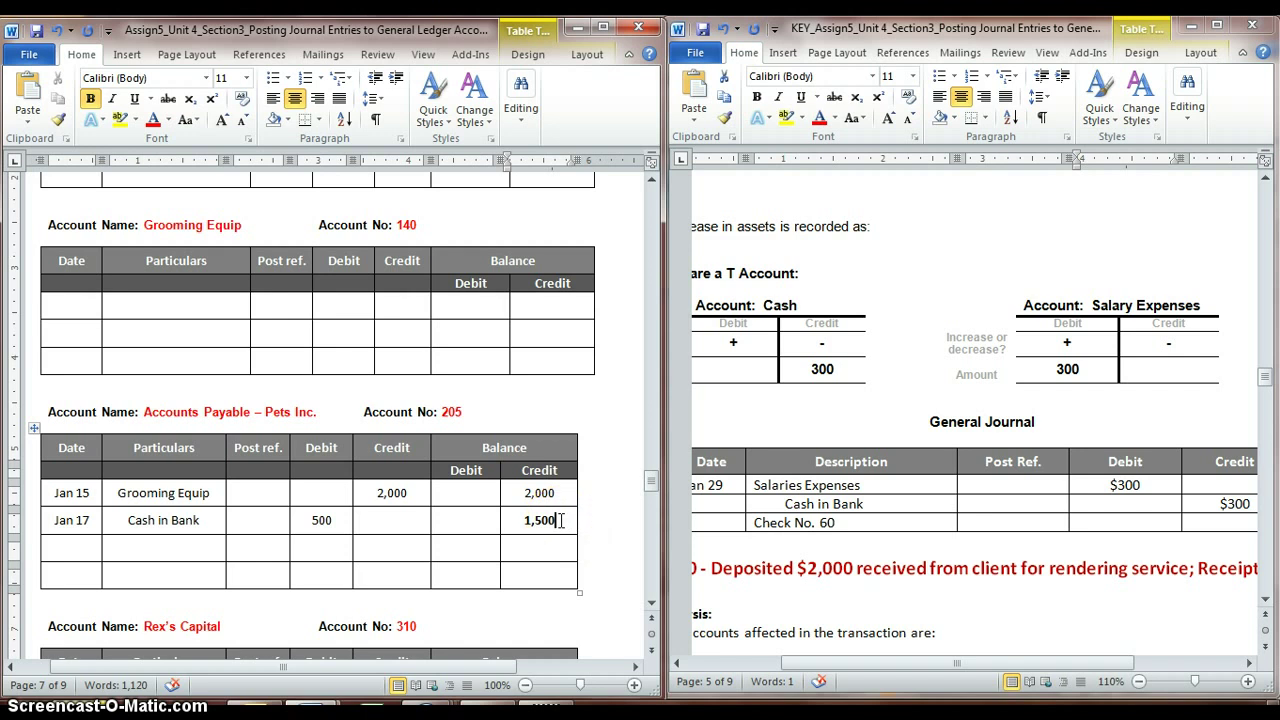
{"action": "left_click", "coordinate": [557, 527]}
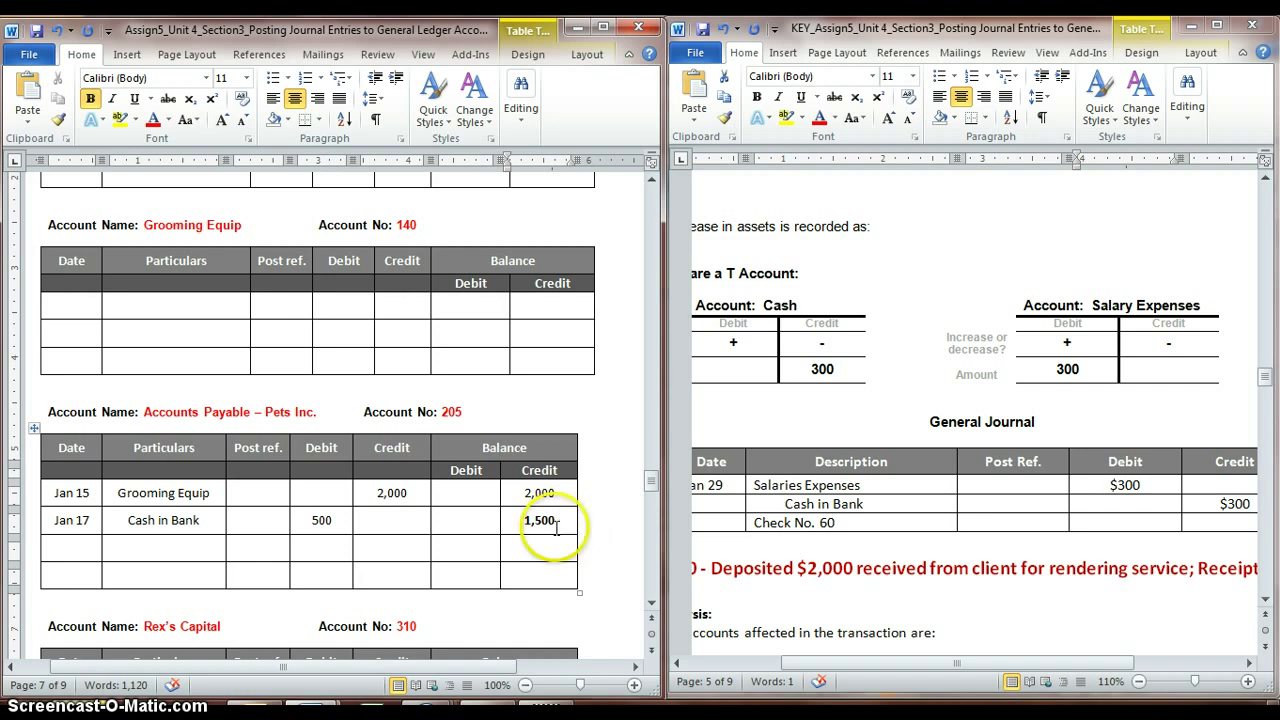